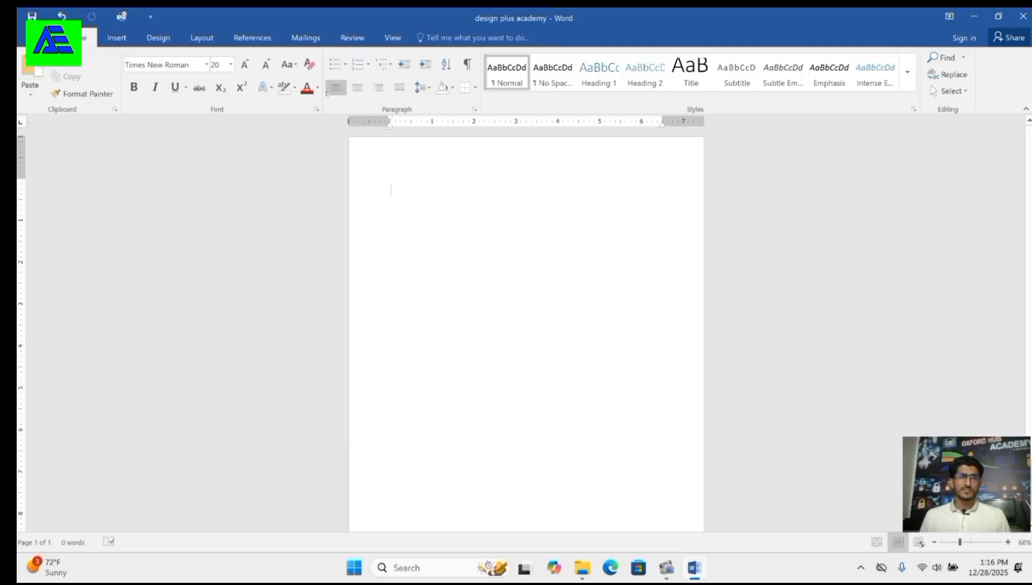
click(150, 19)
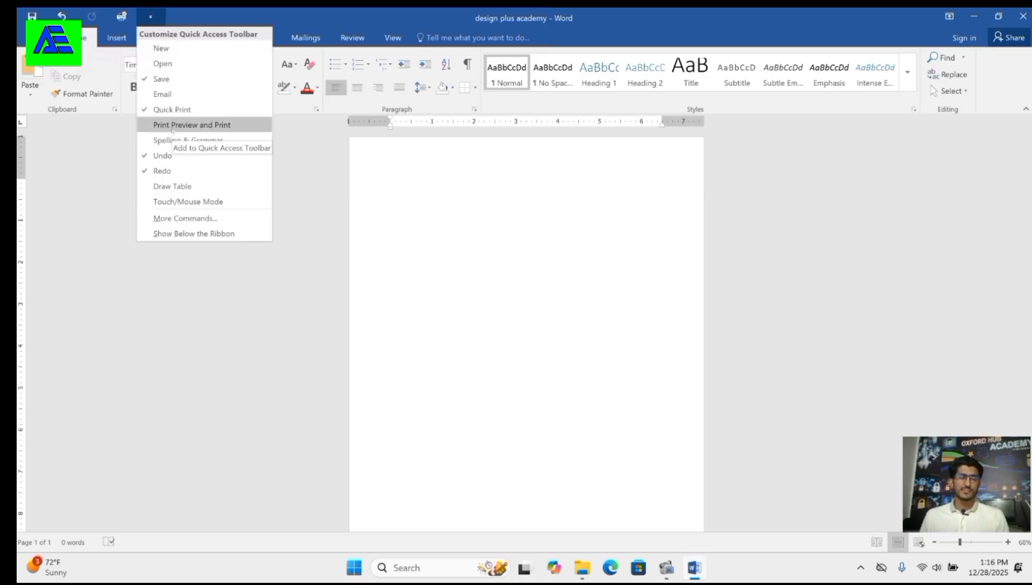
click(301, 123)
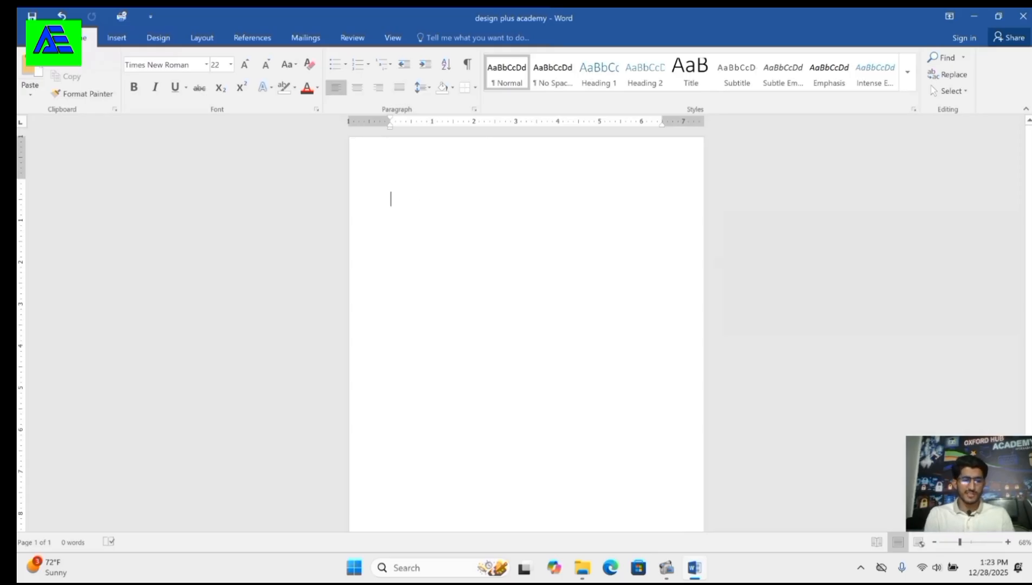
Enter "Design Plus Academy" as the document's first line and start a new paragraph below it
text(De)
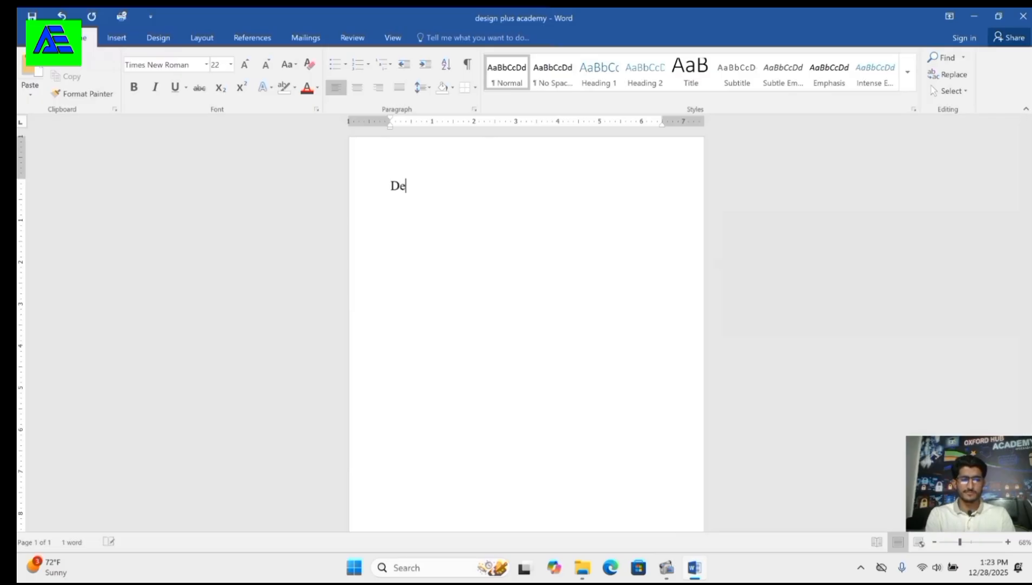
text(sign Pl)
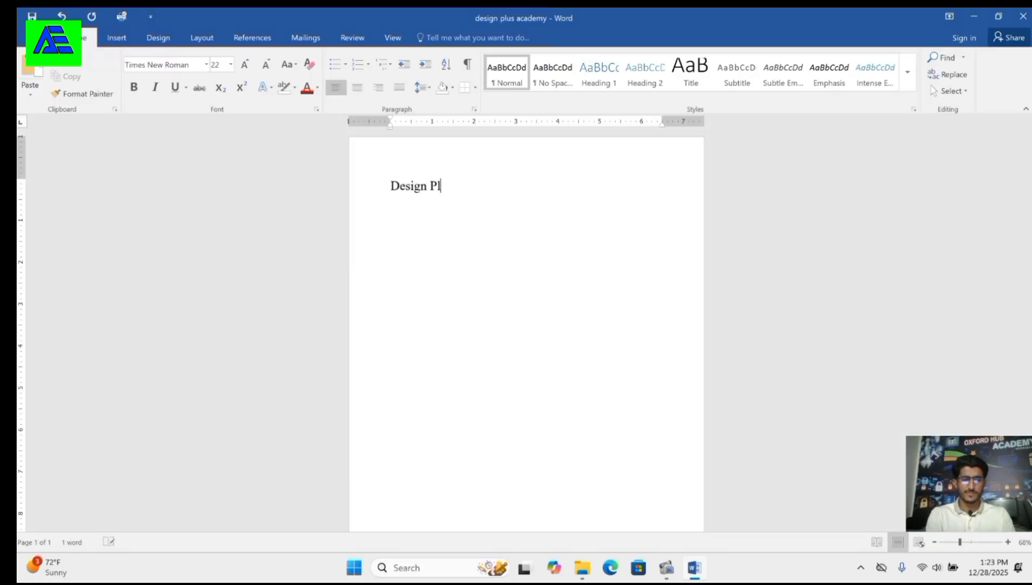
text(us Academy)
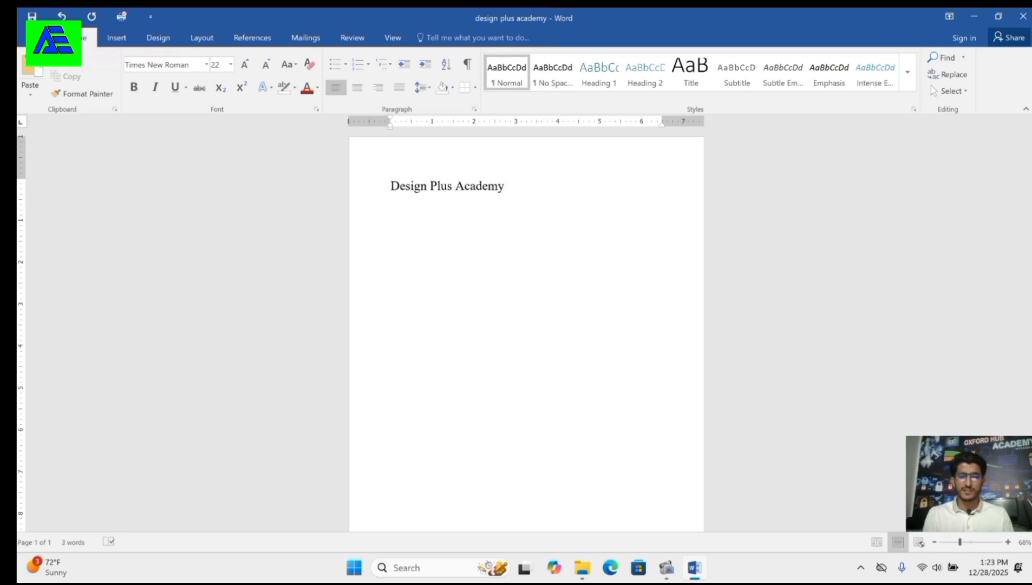
key(Return)
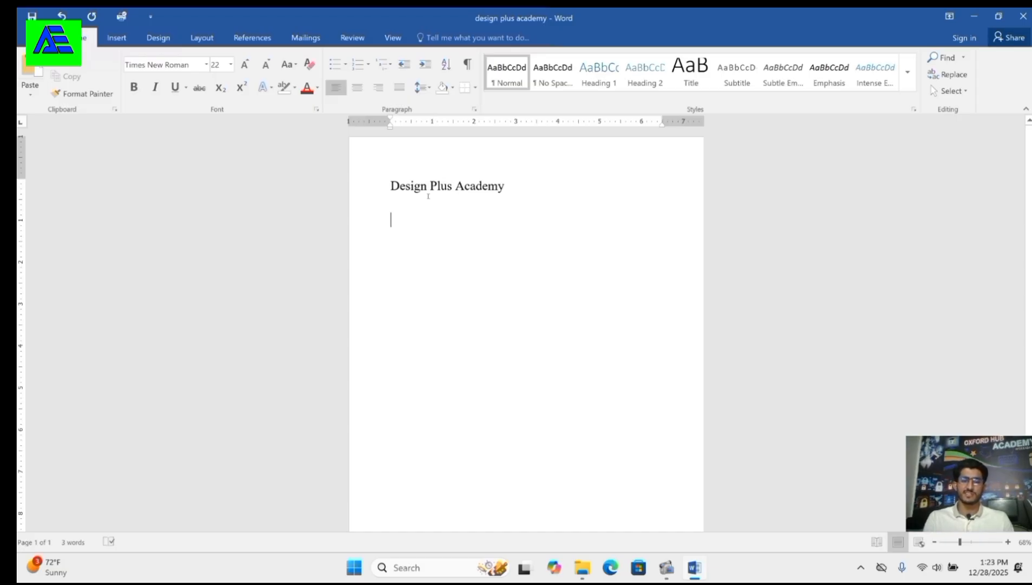
Generate three paragraphs of sample text below the heading with =rand(3)
text(=ran)
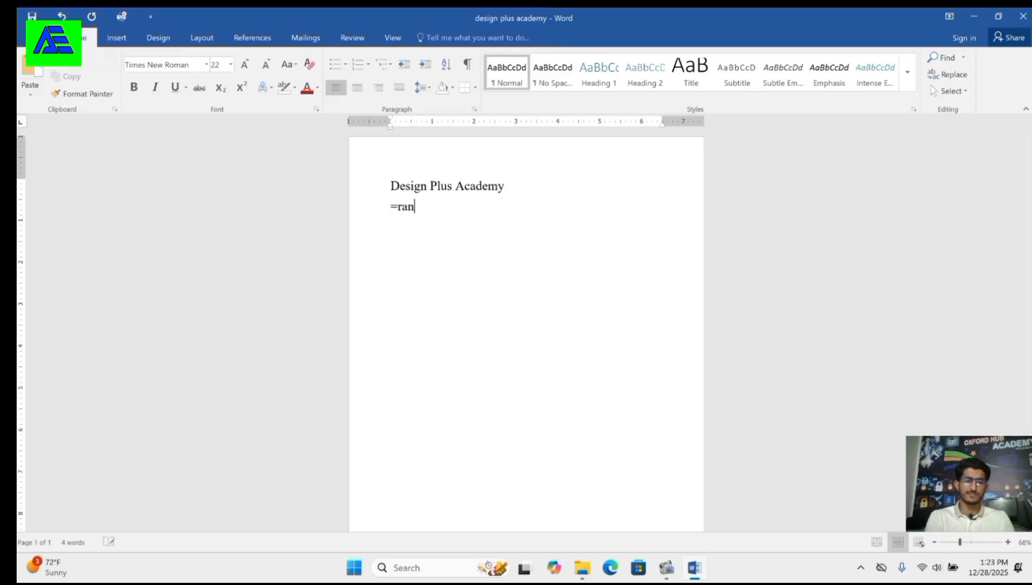
text(d()
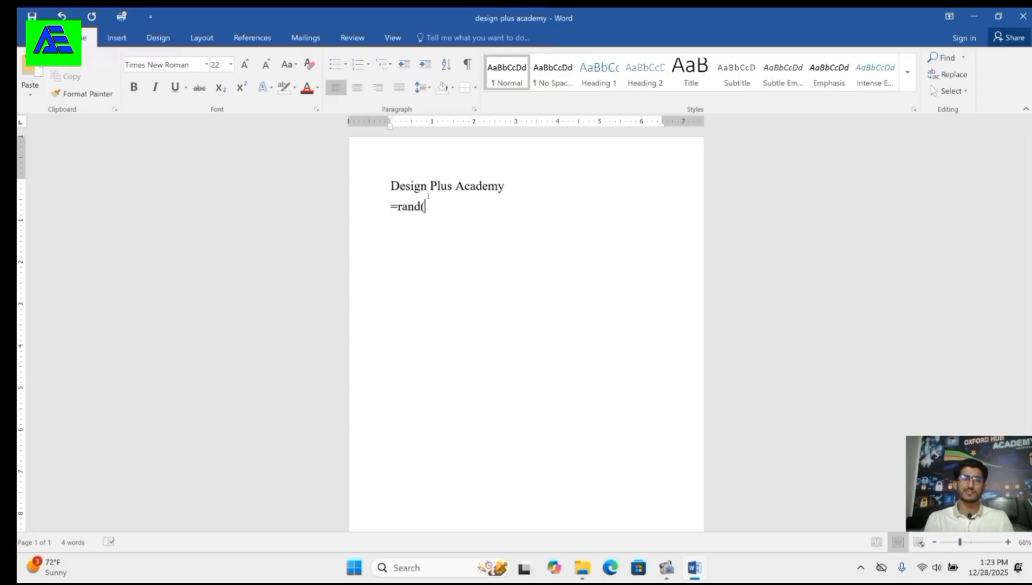
text(3))
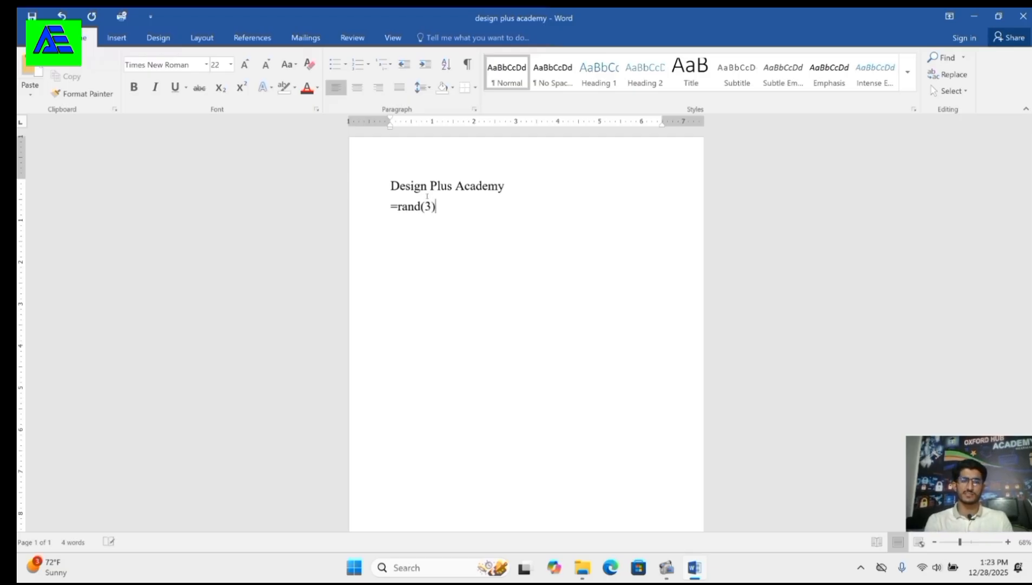
key(Return)
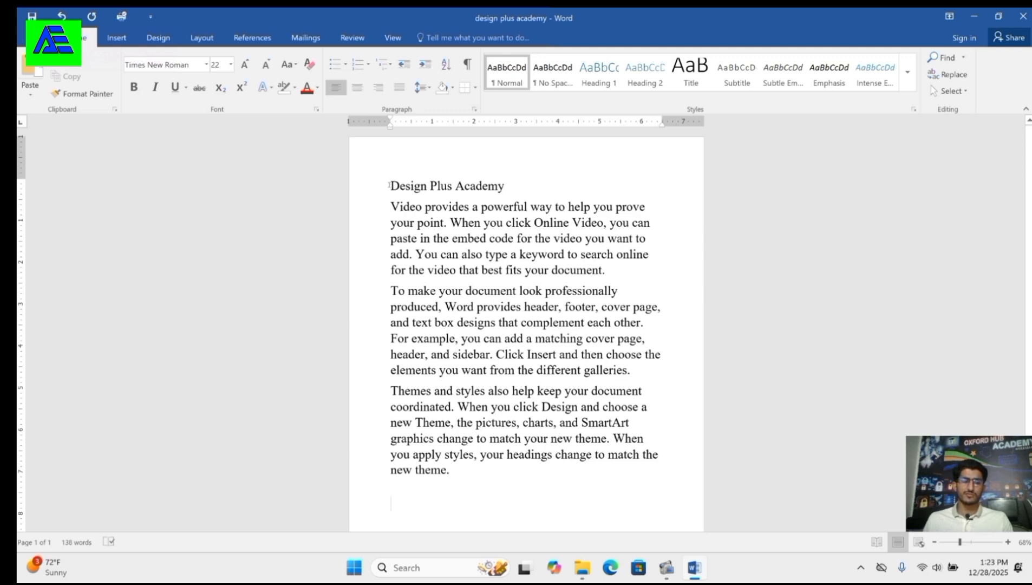
Select the whole text line by line, from the start of the heading to the end of the last paragraph
key(ctrl+a)
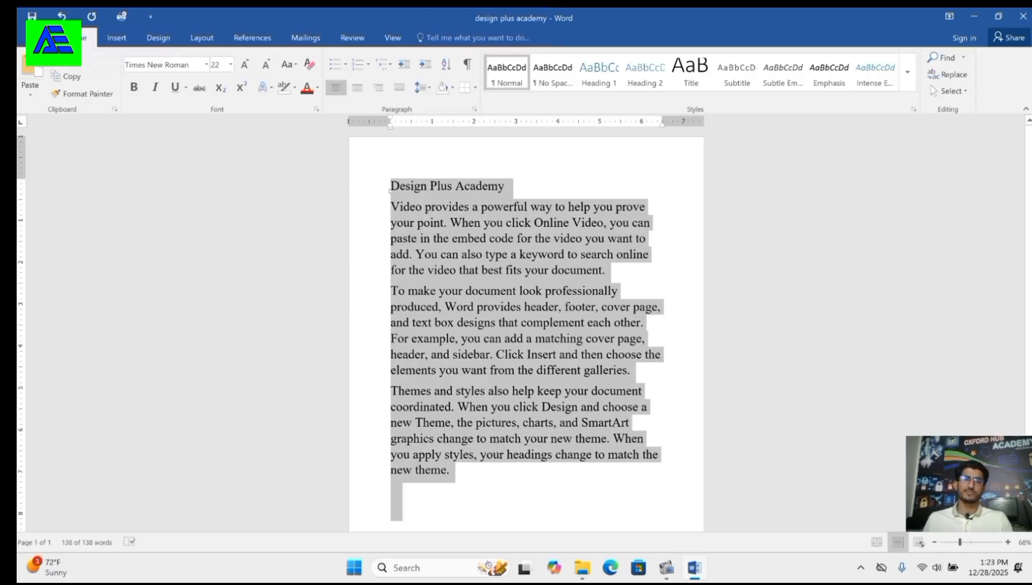
click(389, 186)
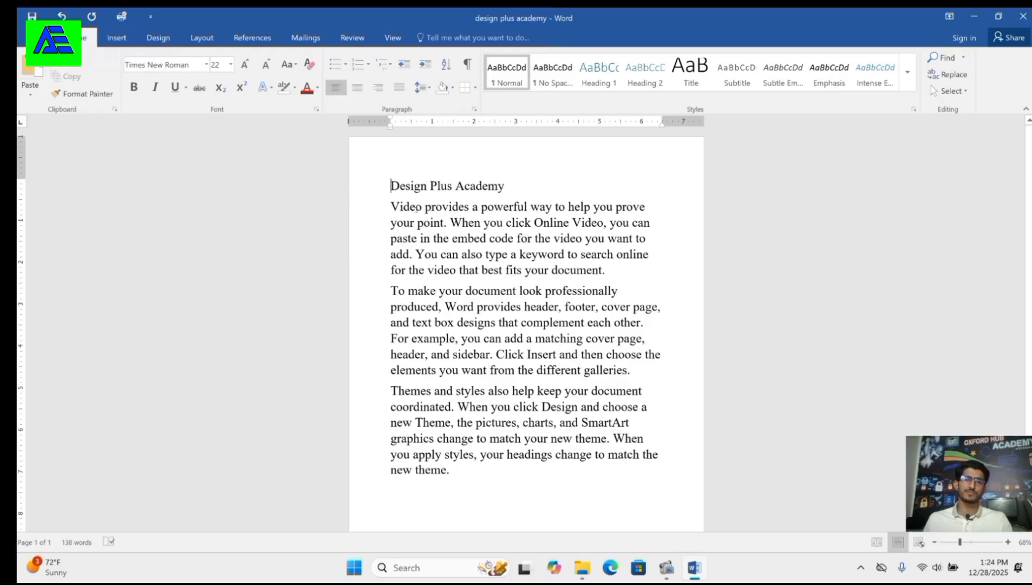
key(shift+Down)
key(shift+Down)
key(shift+Down)
key(shift+Down)
key(shift+Down)
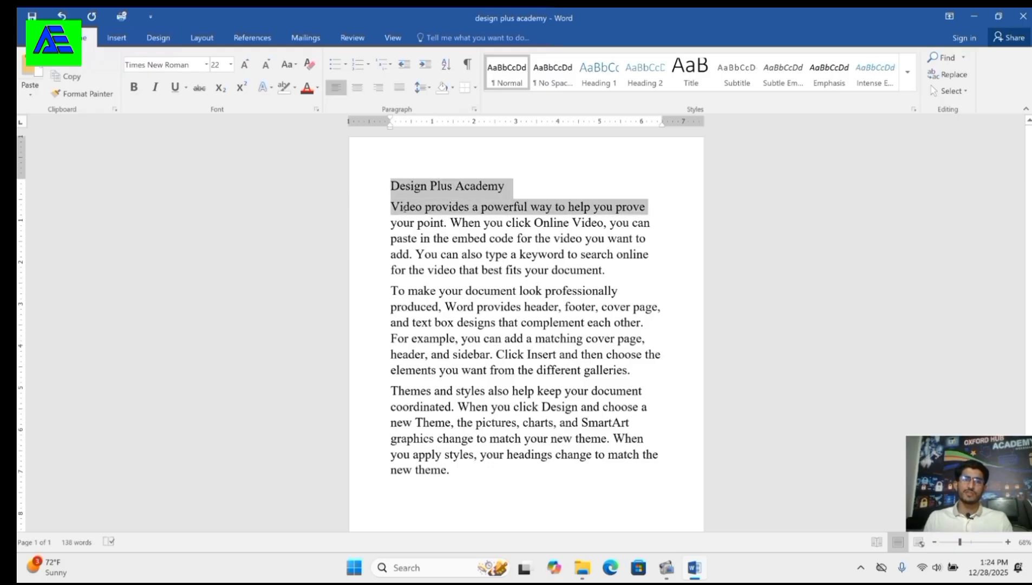
key(shift+Down)
key(shift+Down)
key(shift+Down)
key(shift+Down)
key(shift+Down)
key(shift+Down)
key(shift+Down)
key(shift+Down)
key(shift+Down)
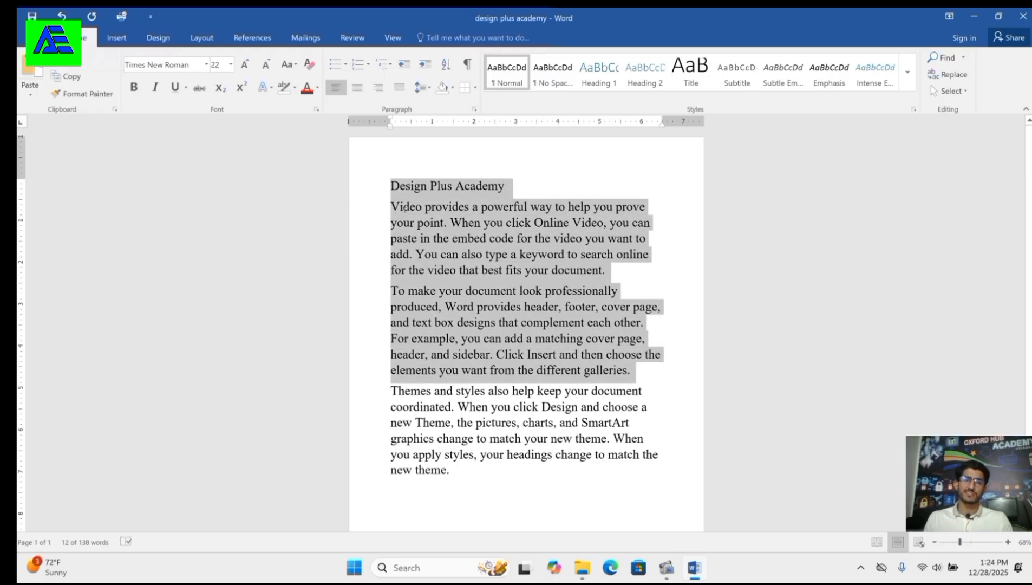
key(shift+Down)
key(shift+Down)
key(shift+Down)
key(shift+Down)
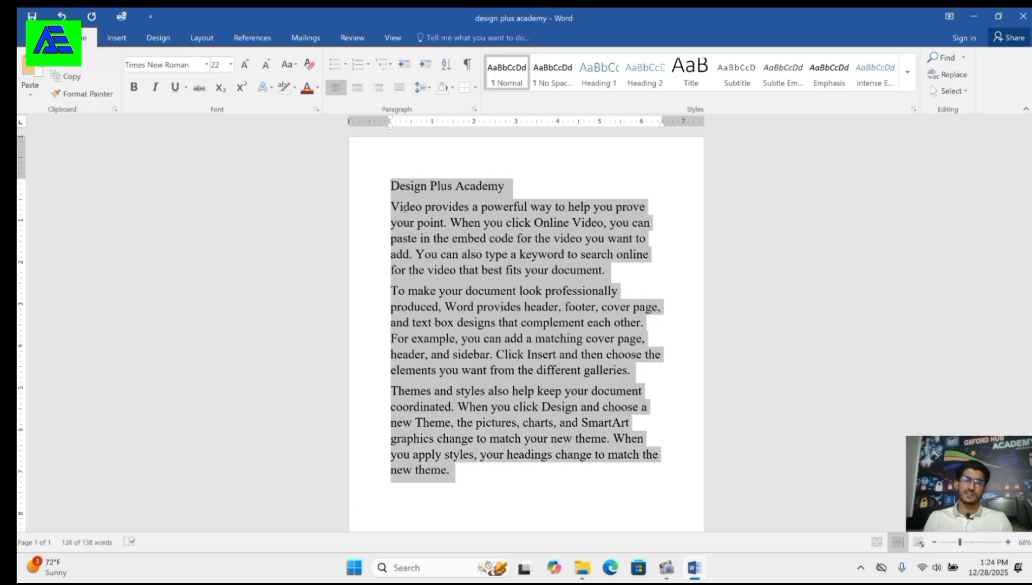
Shrink the selection character by character off the last line, and extend it back to the end of the text
key(shift+Left)
key(shift+Left)
key(shift+Left)
key(shift+Left)
key(shift+Left)
key(shift+Left)
key(shift+Left)
key(shift+Left)
key(shift+Left)
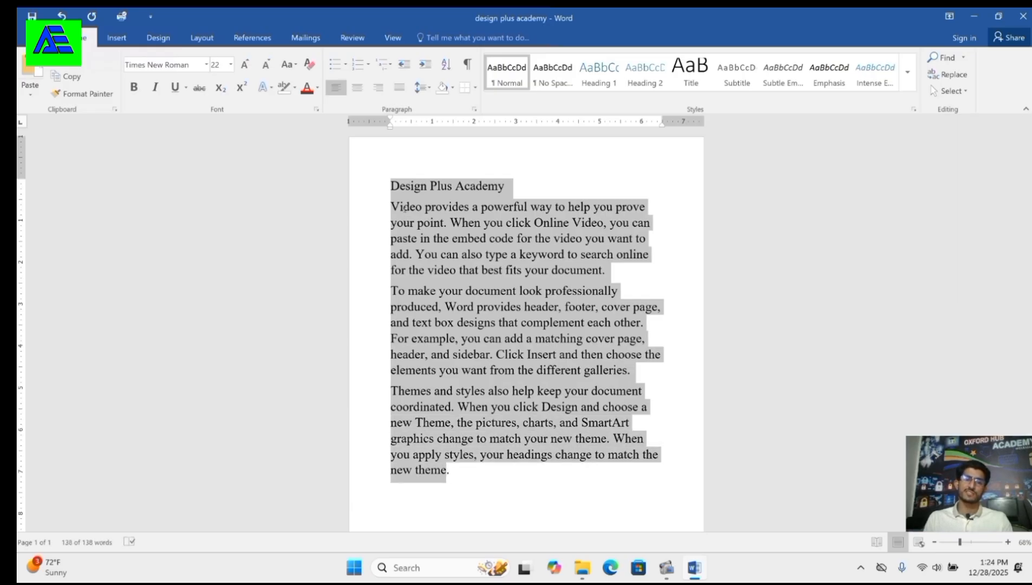
key(shift+Left)
key(shift+Left)
key(shift+Left)
key(shift+Left)
key(shift+Left)
key(shift+Left)
key(shift+Left)
key(shift+Left)
key(shift+Left)
key(shift+Left)
key(shift+Left)
key(shift+Left)
key(shift+Left)
key(shift+Left)
key(shift+Left)
key(shift+Left)
key(shift+Left)
key(shift+Left)
key(shift+Left)
key(shift+Left)
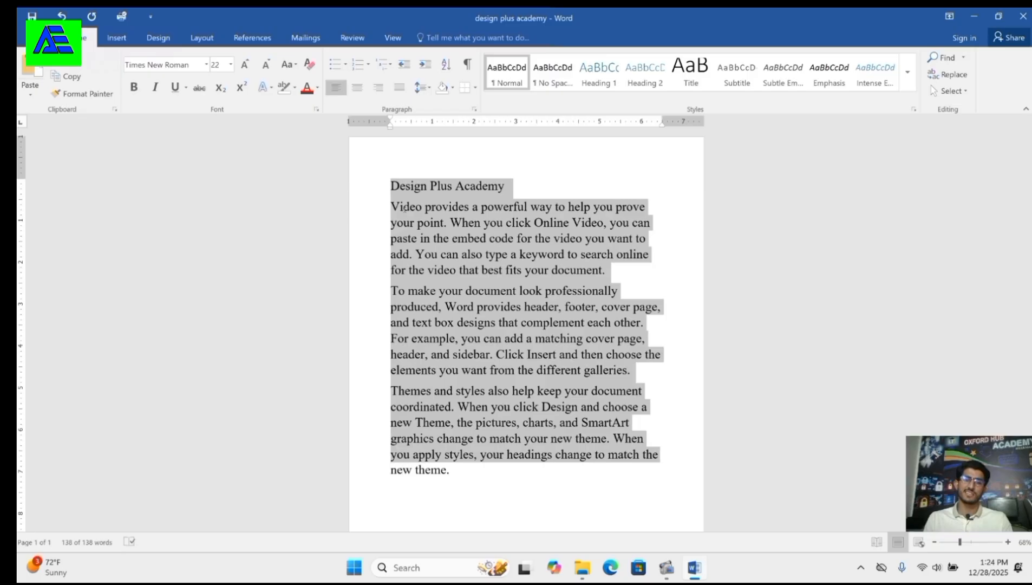
key(shift+Right)
key(shift+Right)
key(shift+Right)
key(shift+Right)
key(shift+Right)
key(shift+Right)
key(shift+Right)
key(shift+Right)
key(shift+Right)
key(shift+Right)
key(shift+Right)
key(shift+Right)
key(shift+Right)
key(shift+Right)
key(shift+Right)
key(shift+Right)
key(shift+Right)
key(shift+Right)
key(shift+Right)
key(shift+Right)
key(shift+Right)
key(shift+Right)
key(shift+Right)
key(shift+Right)
key(shift+Right)
key(shift+Right)
key(shift+Right)
key(shift+Right)
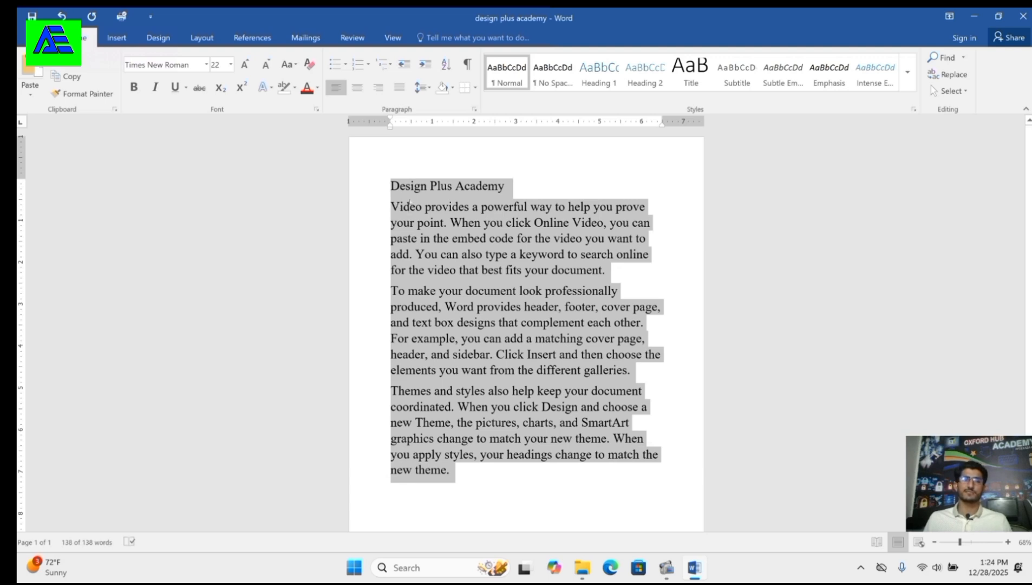
Increase the font size of the selected text to 36 pt
click(244, 64)
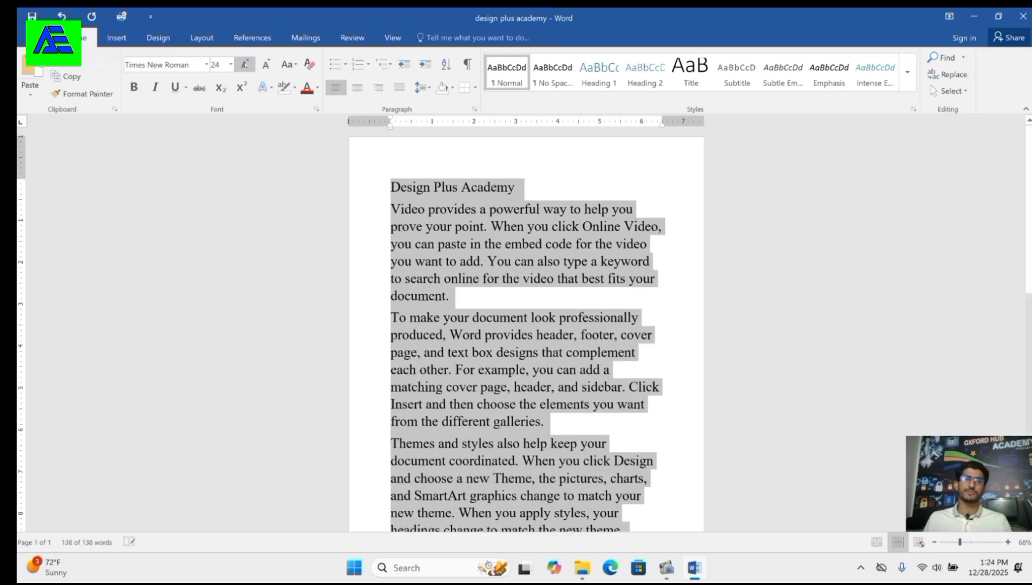
click(244, 65)
click(245, 65)
click(245, 64)
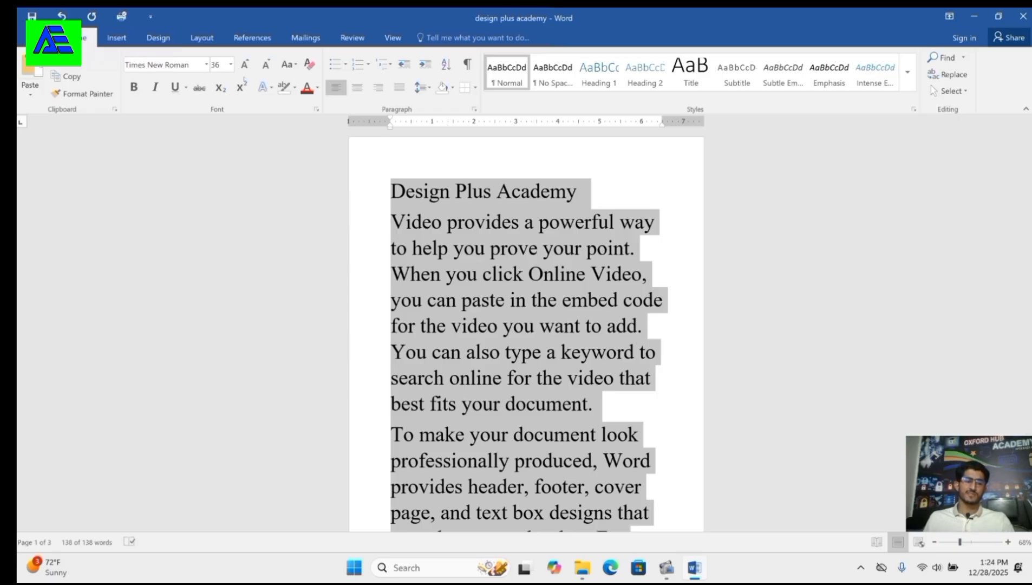
Enlarge the selected text further to a font size of 80 pt
key(ctrl+shift+period)
key(ctrl+shift+period)
key(ctrl+shift+period)
key(ctrl+shift+period)
key(ctrl+shift+period)
key(ctrl+shift+period)
key(ctrl+shift+period)
key(ctrl+shift+period)
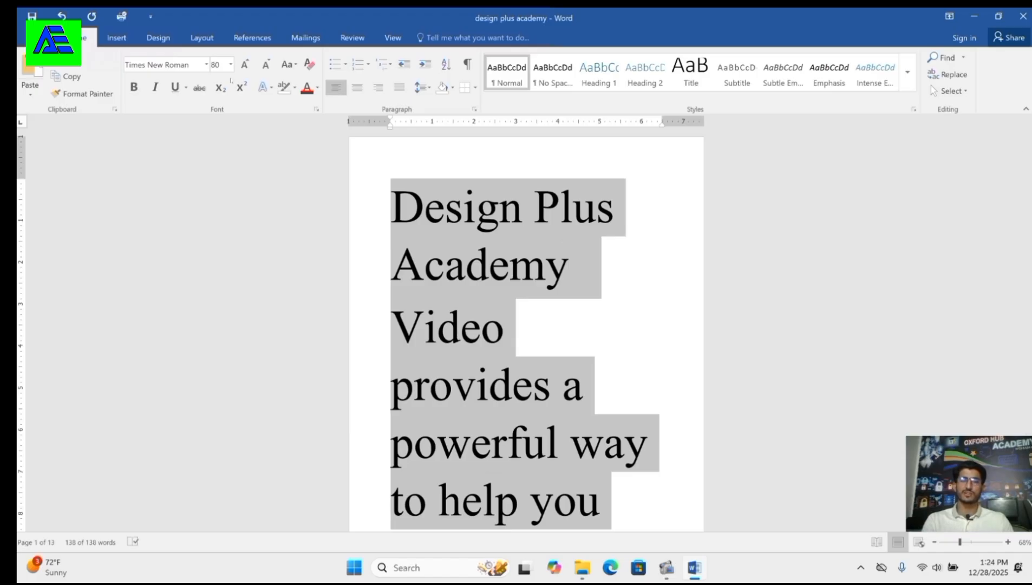
Increase the selected text's font size in one-point increments to 88 pt
key(ctrl+bracketright)
key(ctrl+bracketright)
key(ctrl+bracketright)
key(ctrl+bracketright)
key(ctrl+bracketright)
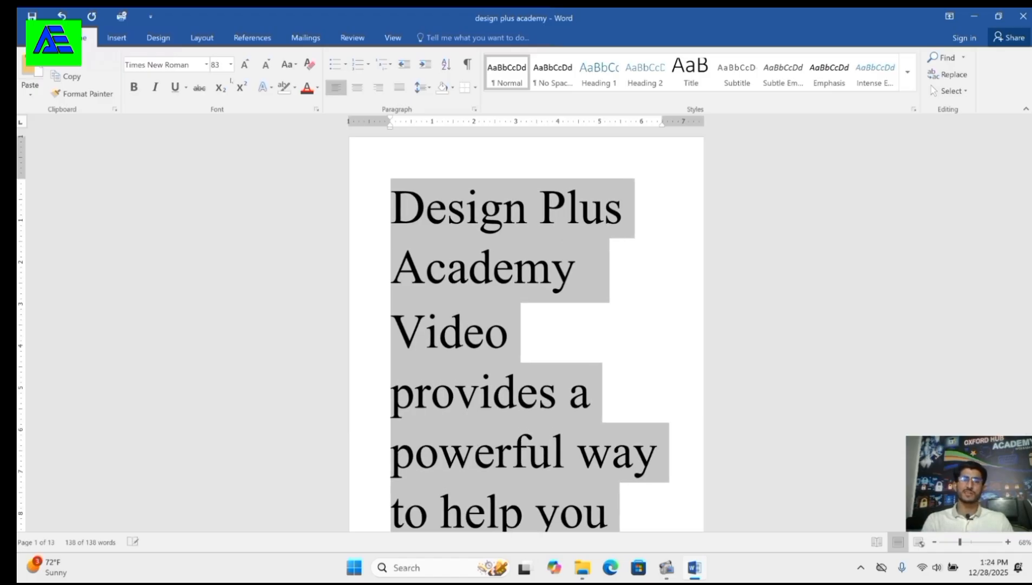
key(ctrl+bracketright)
key(ctrl+bracketright)
key(ctrl+bracketright)
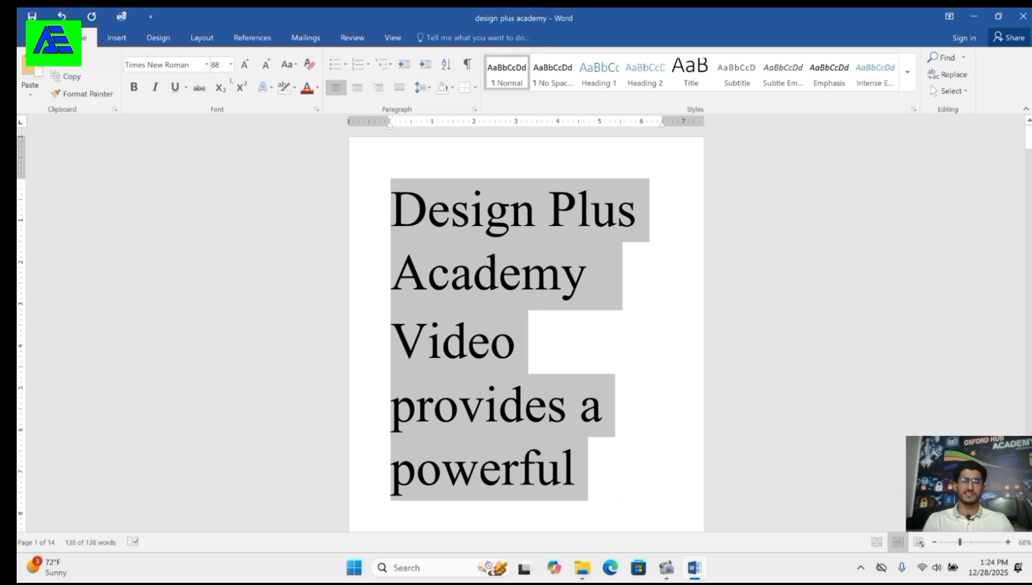
Reduce the font size of the selected text to 48 pt
click(261, 70)
click(261, 71)
click(262, 70)
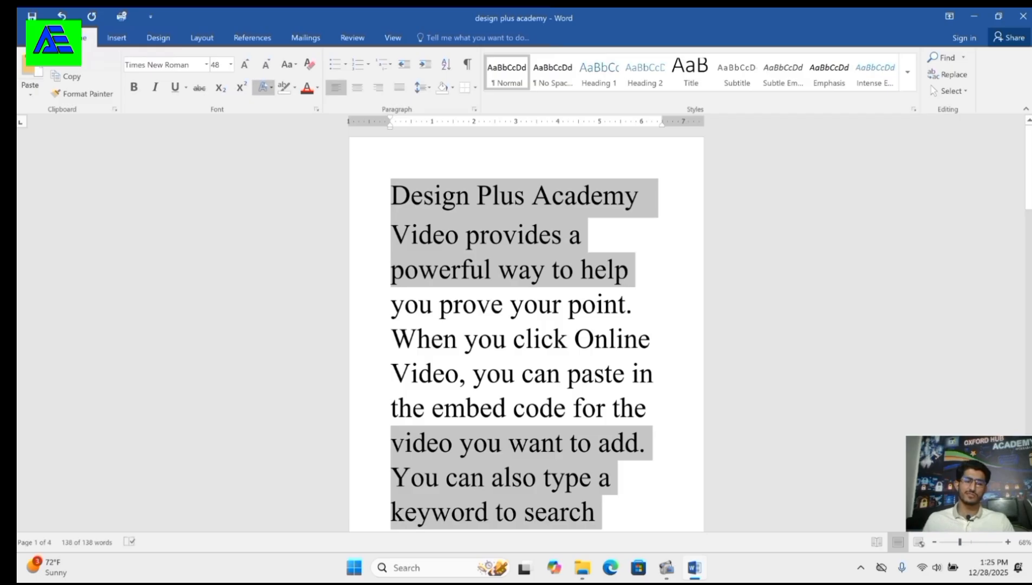
Shrink the selected text further to a font size of 26 pt
key(ctrl+shift+comma)
key(ctrl+shift+comma)
key(ctrl+shift+comma)
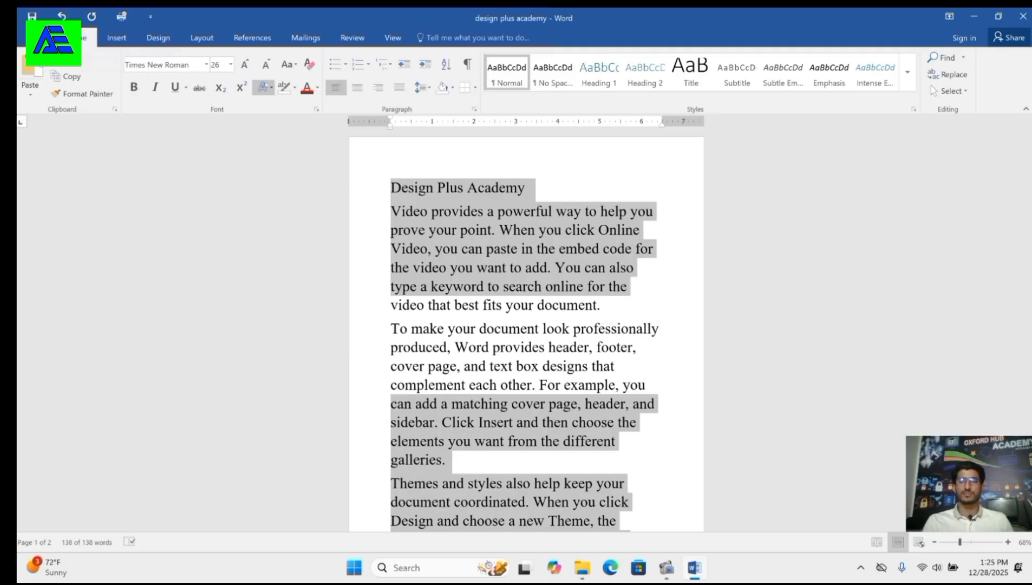
Decrease the selected text's font size in one-point increments to 22 pt
key(ctrl+bracketleft)
key(ctrl+bracketleft)
key(ctrl+bracketleft)
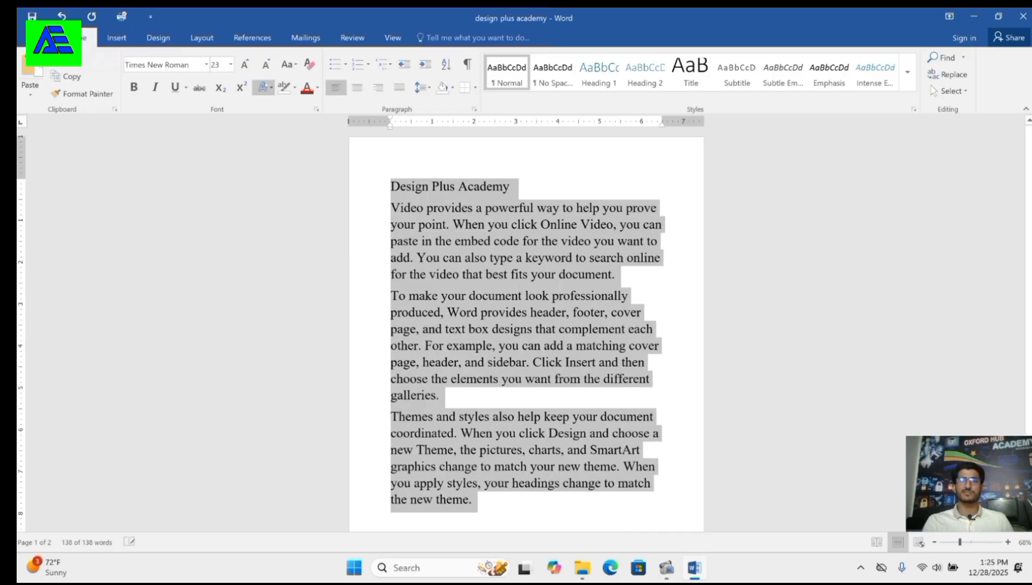
key(ctrl+bracketleft)
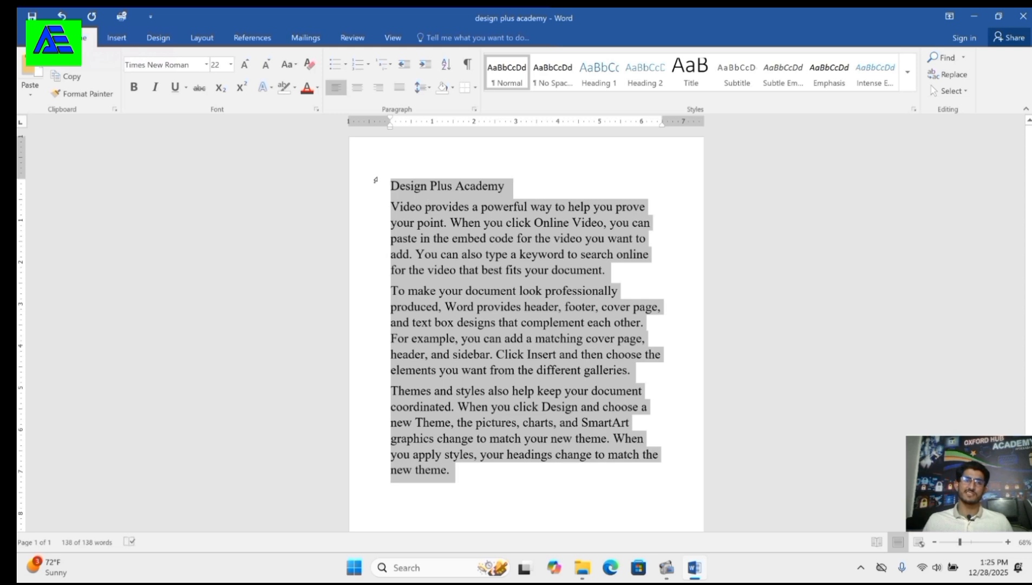
Browse the available fonts, previewing them on the selected text, and leave without choosing one
click(206, 64)
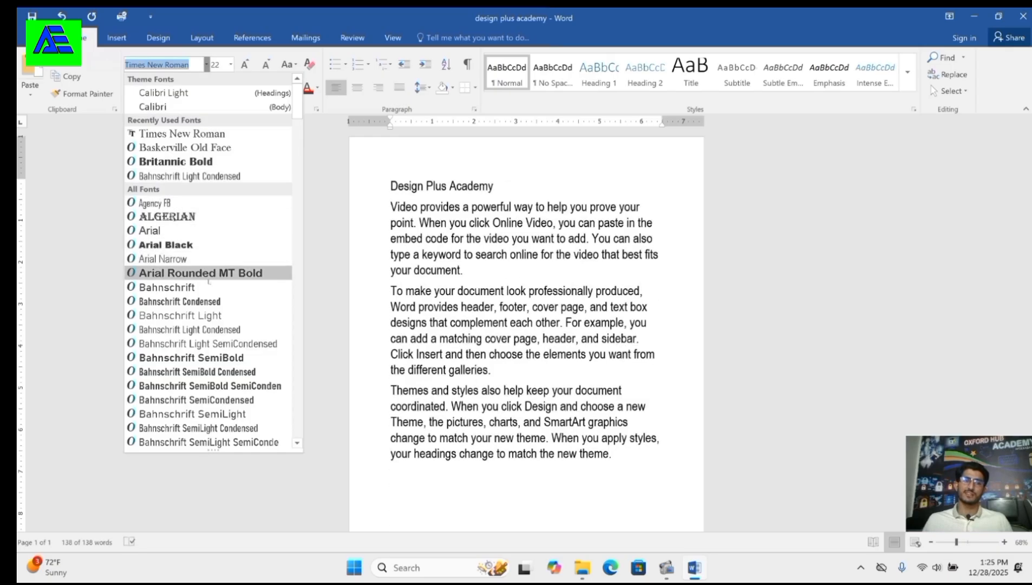
scroll(200, 295, down, 2)
scroll(200, 301, down, 3)
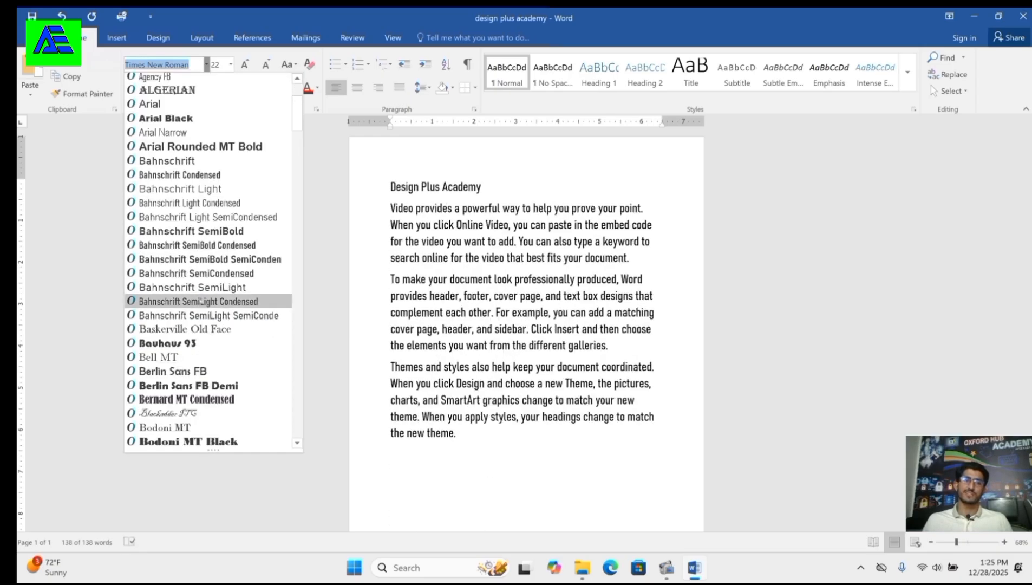
scroll(200, 301, down, 2)
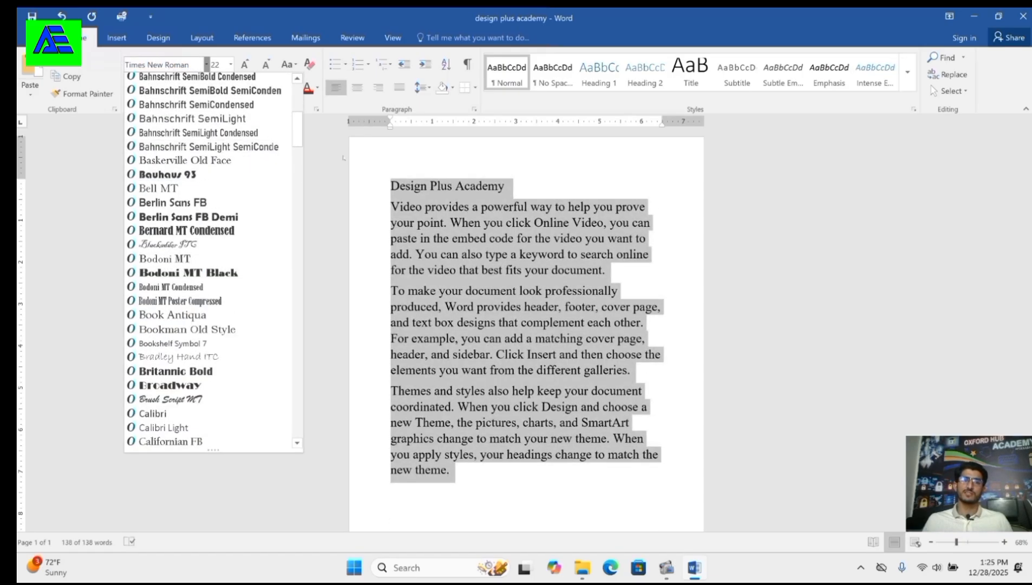
click(371, 165)
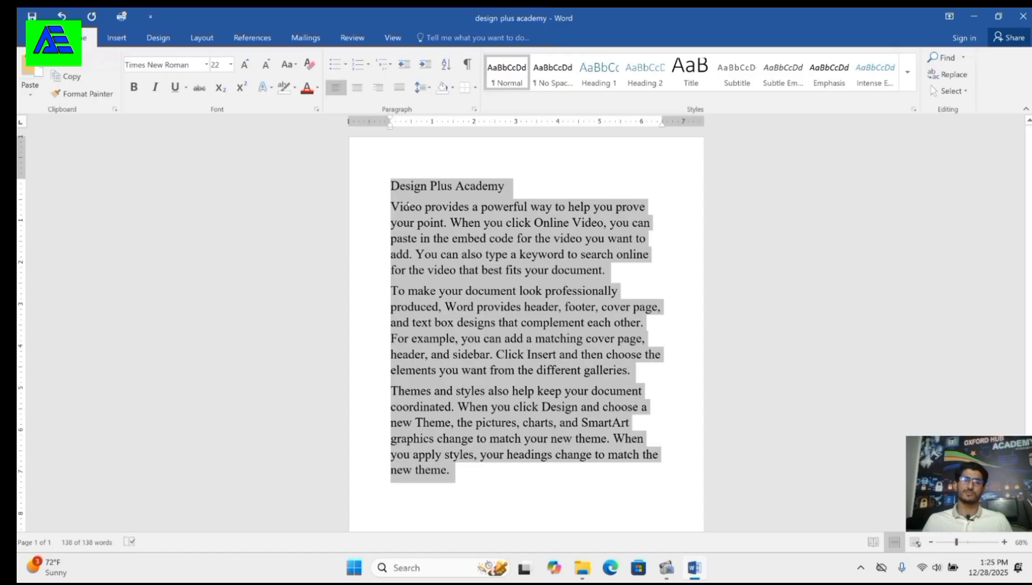
click(378, 206)
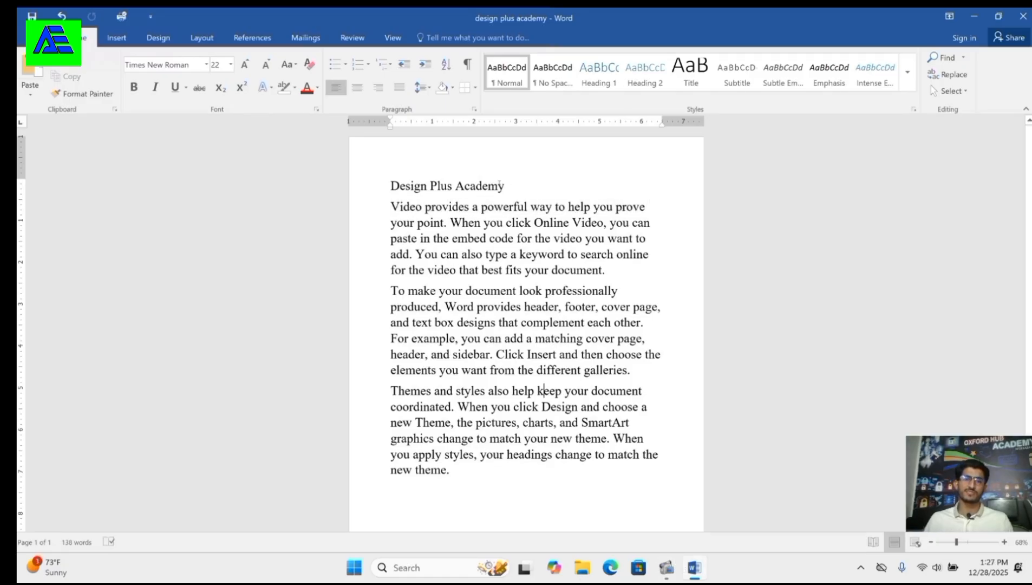
Make the "Design Plus Academy" heading bold, and remove the bold formatting again
drag(509, 186, 367, 194)
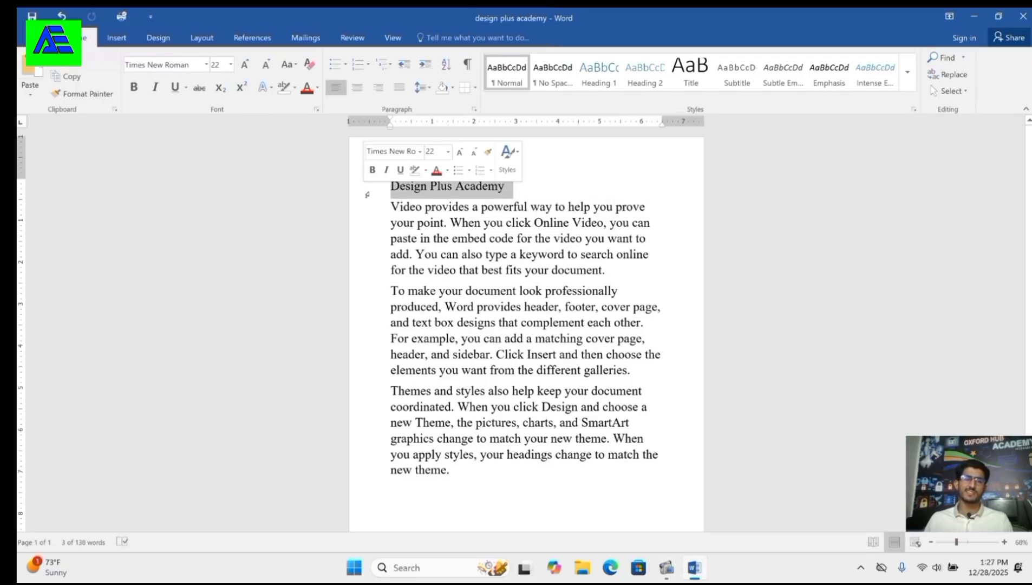
click(133, 91)
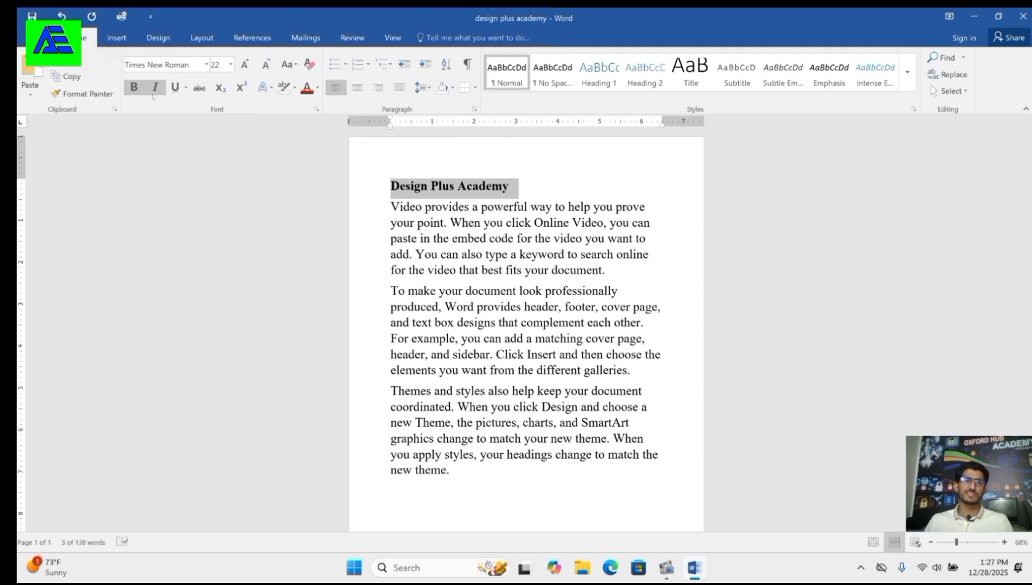
click(134, 87)
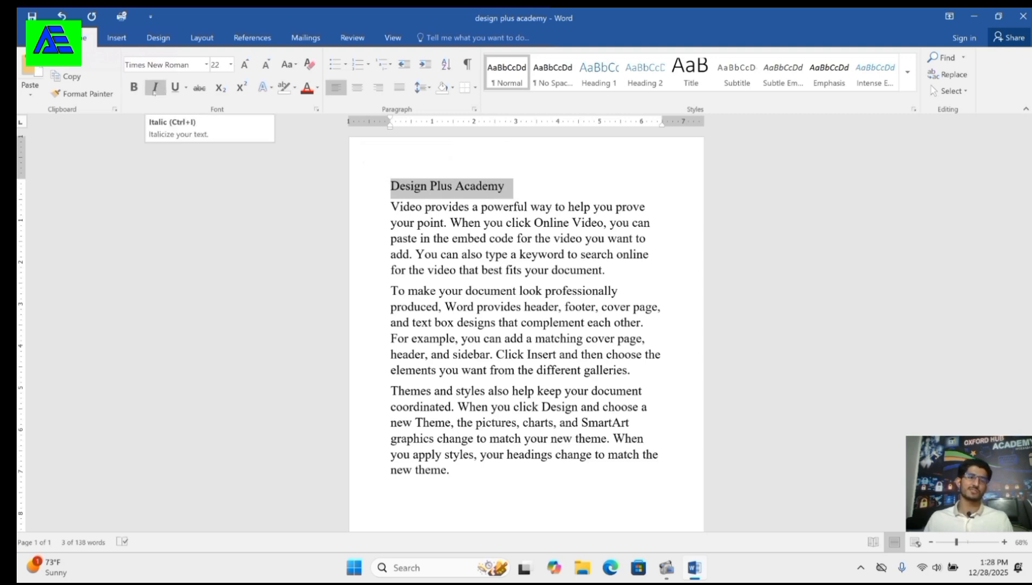
Italicize the "Design Plus Academy" heading and clear the italics, and underline it and remove the underline again
click(154, 89)
click(155, 89)
click(155, 90)
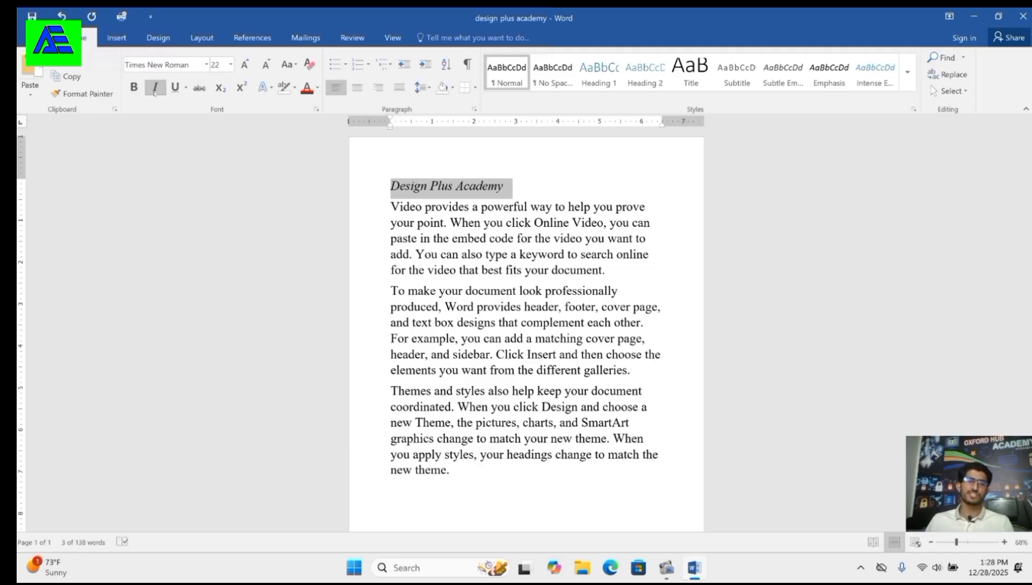
click(154, 91)
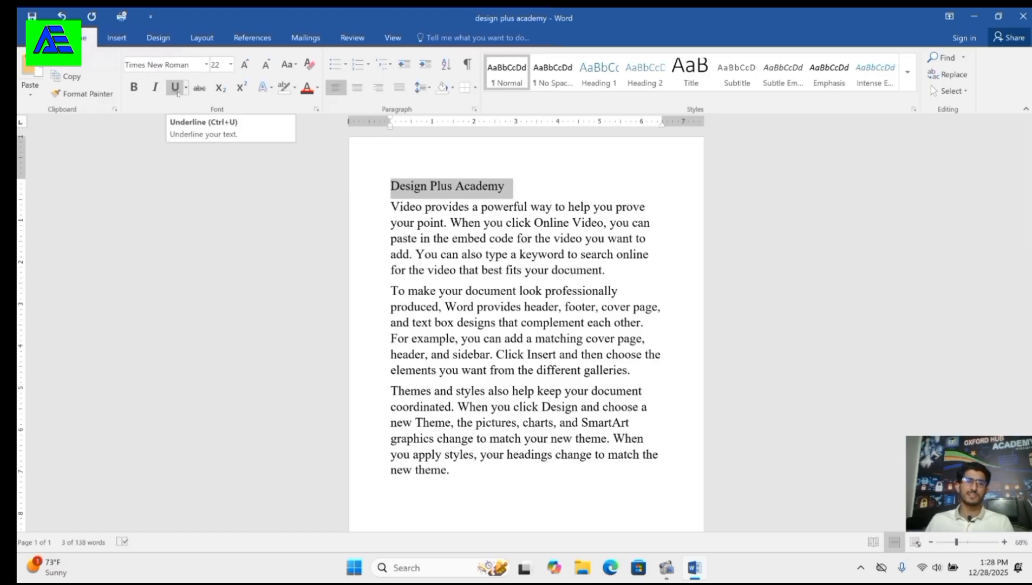
click(175, 89)
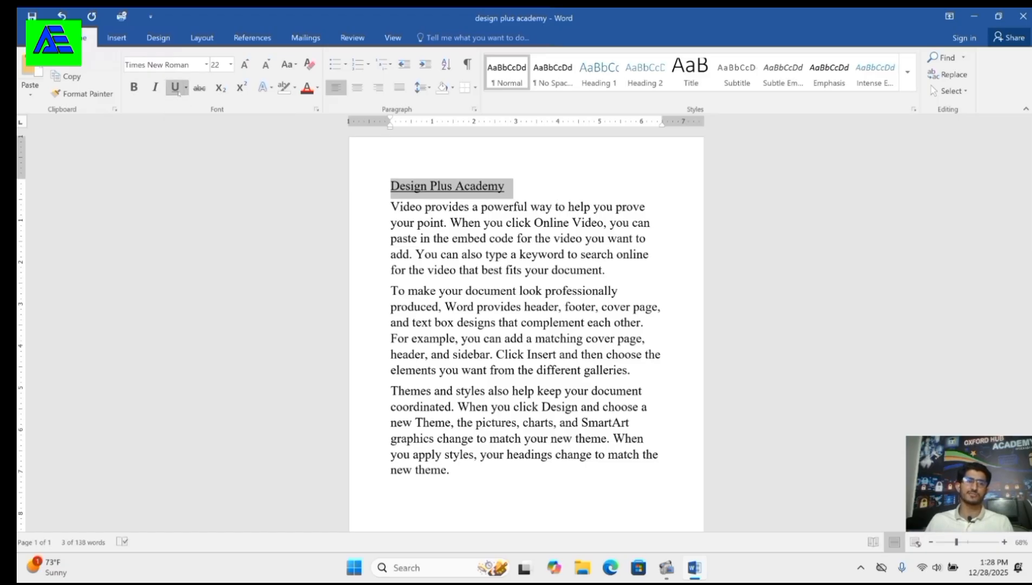
click(176, 89)
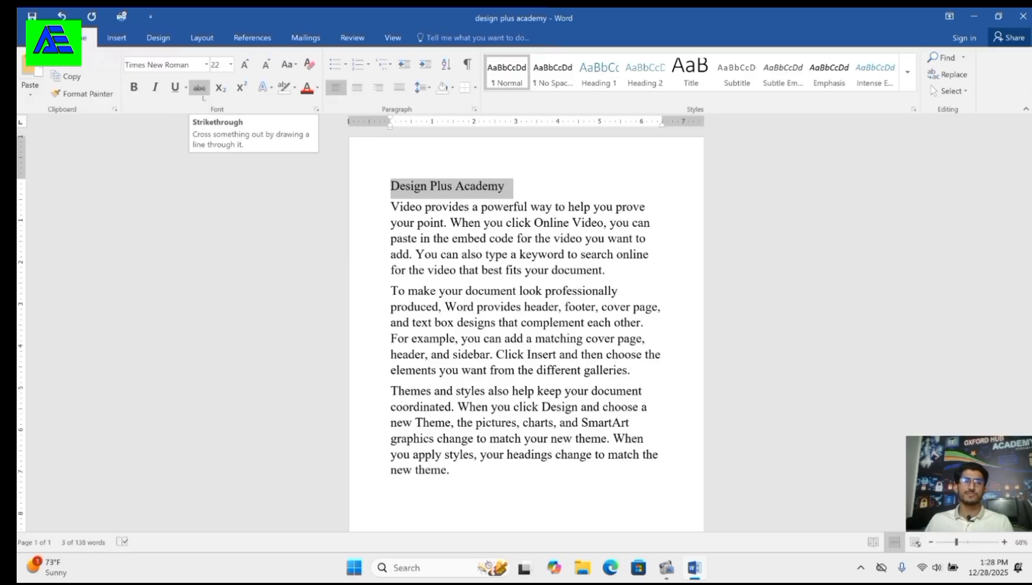
Strike through the first paragraph's text from "provides a powerful way" to "the video you want to"
click(361, 211)
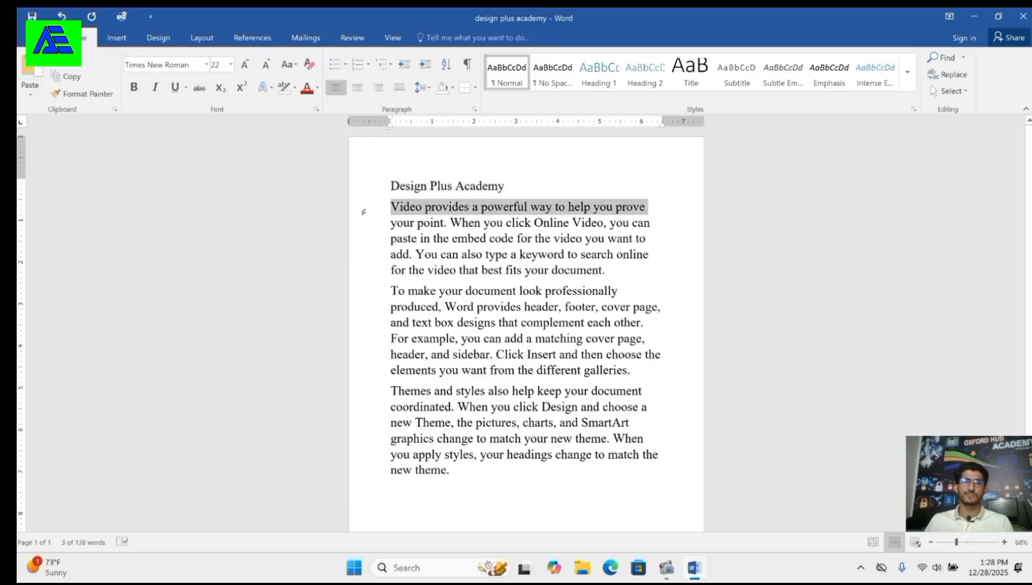
click(403, 206)
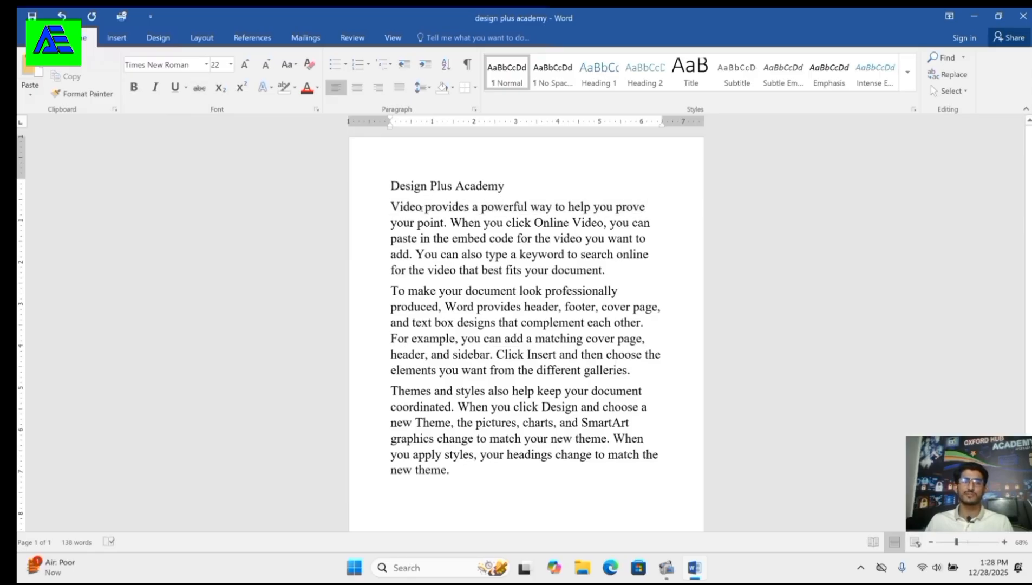
drag(424, 206, 651, 235)
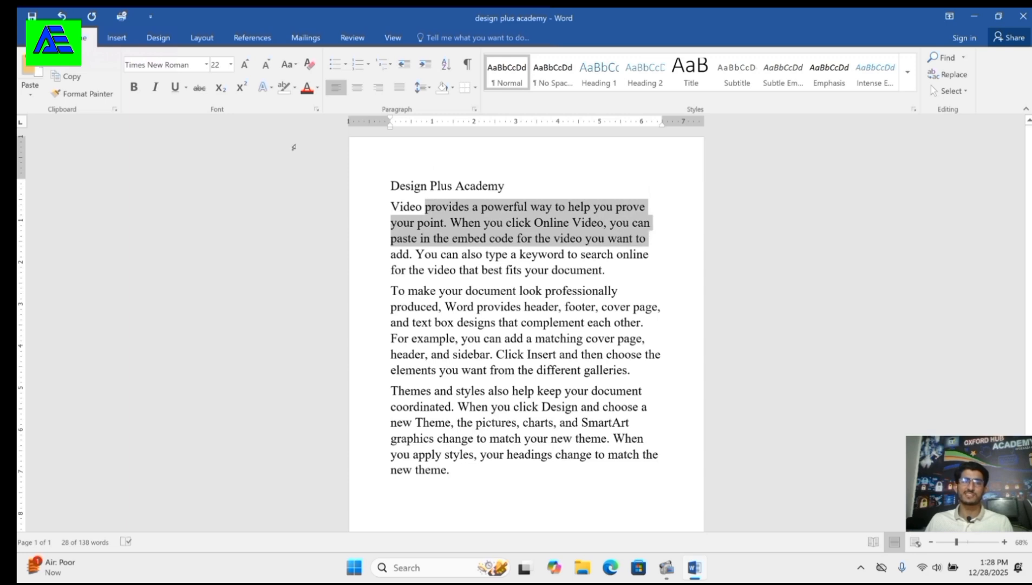
click(199, 88)
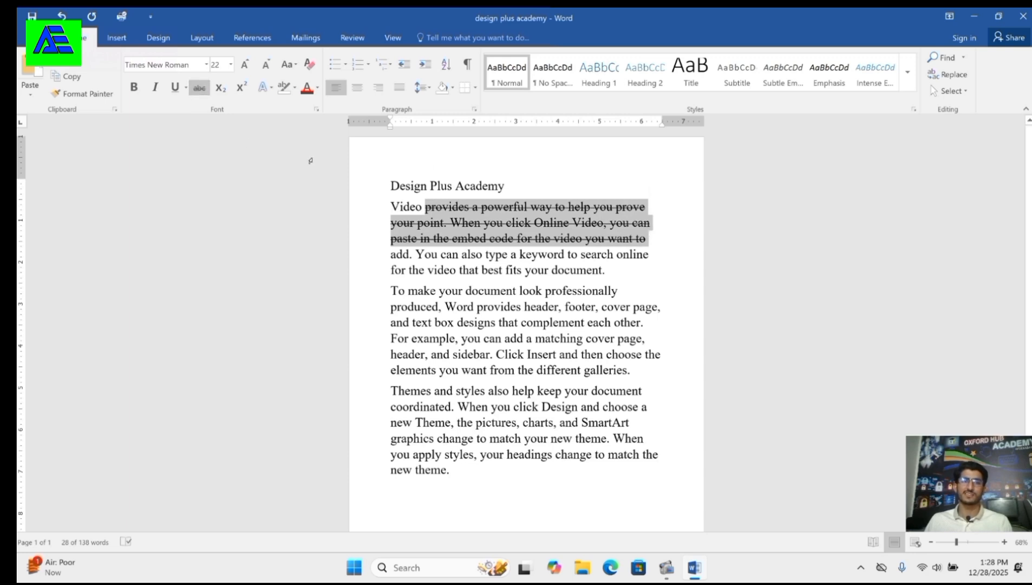
click(505, 270)
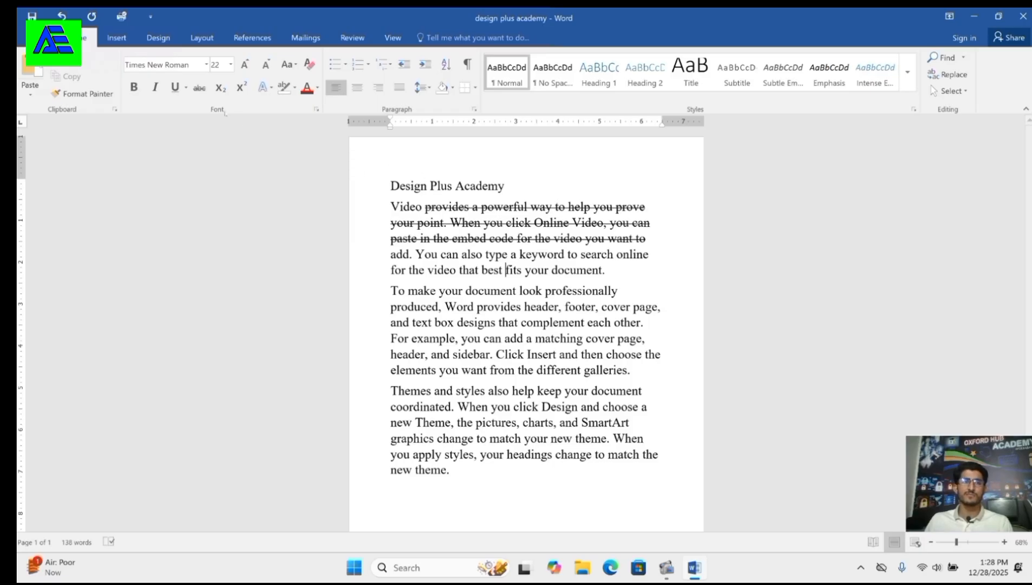
Add a new line reading 106 after the last paragraph and make its 6 superscript
key(ctrl+shift+equal)
scroll(479, 325, down, 2)
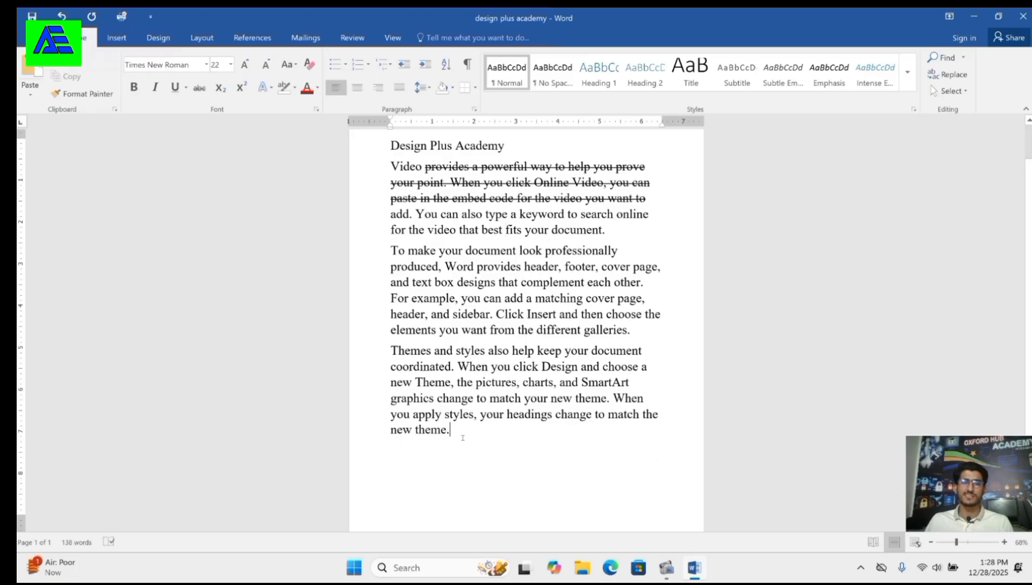
key(Return)
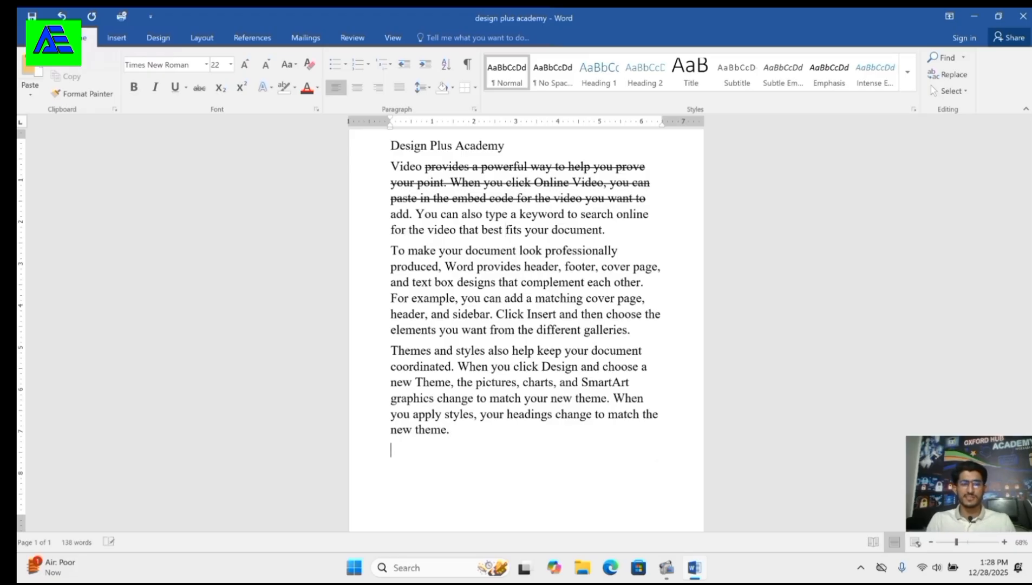
text(106)
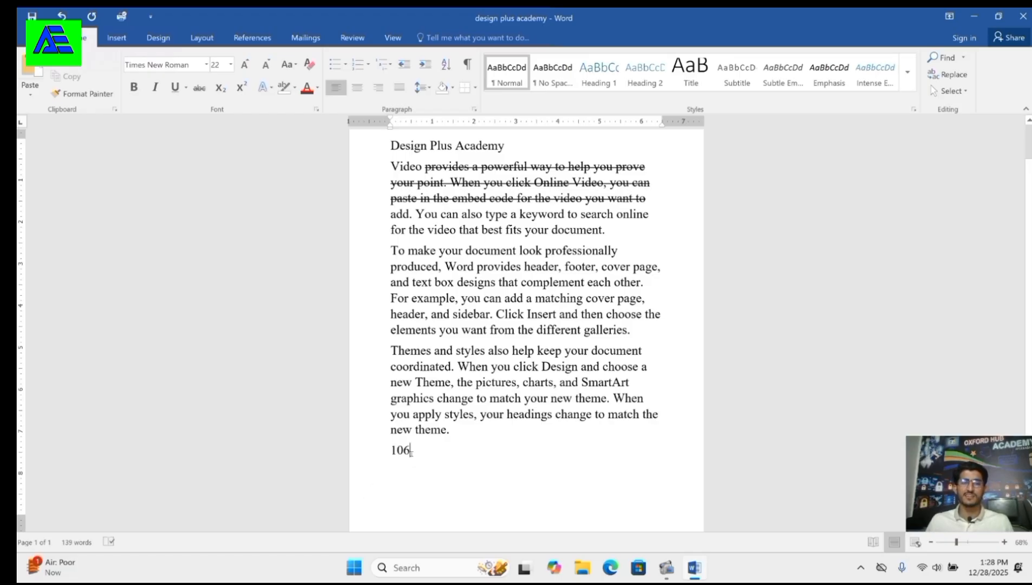
drag(412, 451, 404, 451)
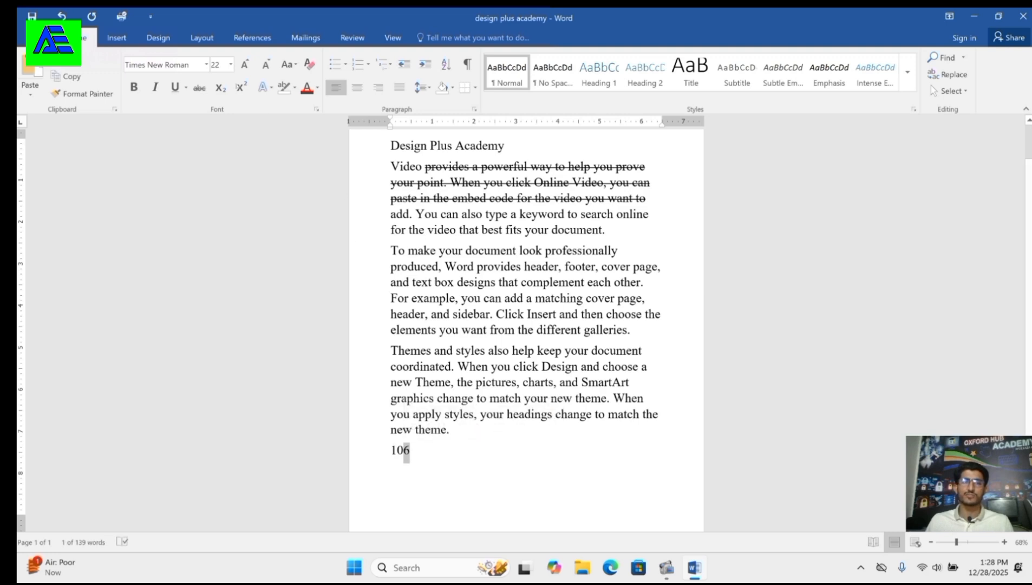
click(241, 86)
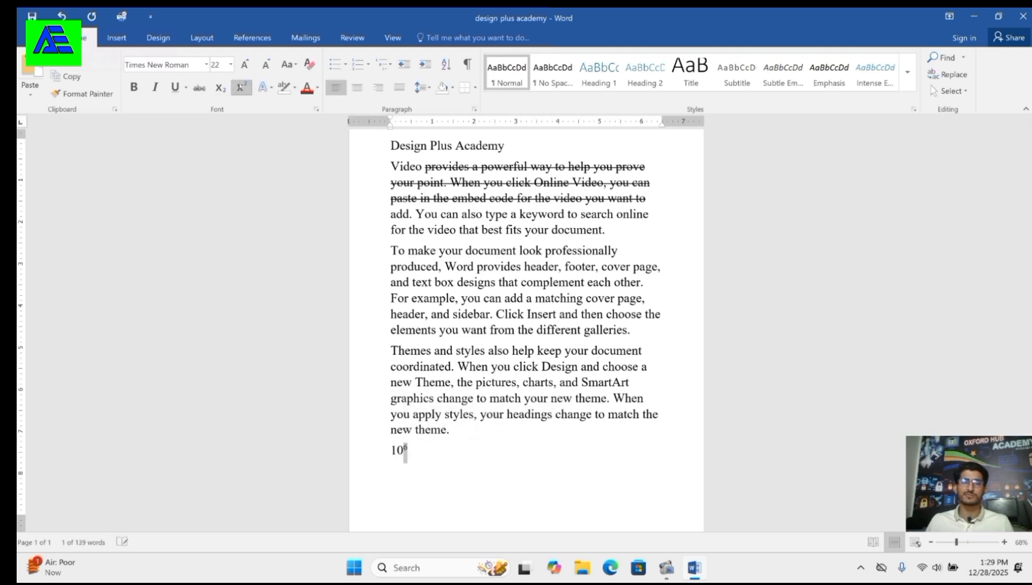
click(396, 474)
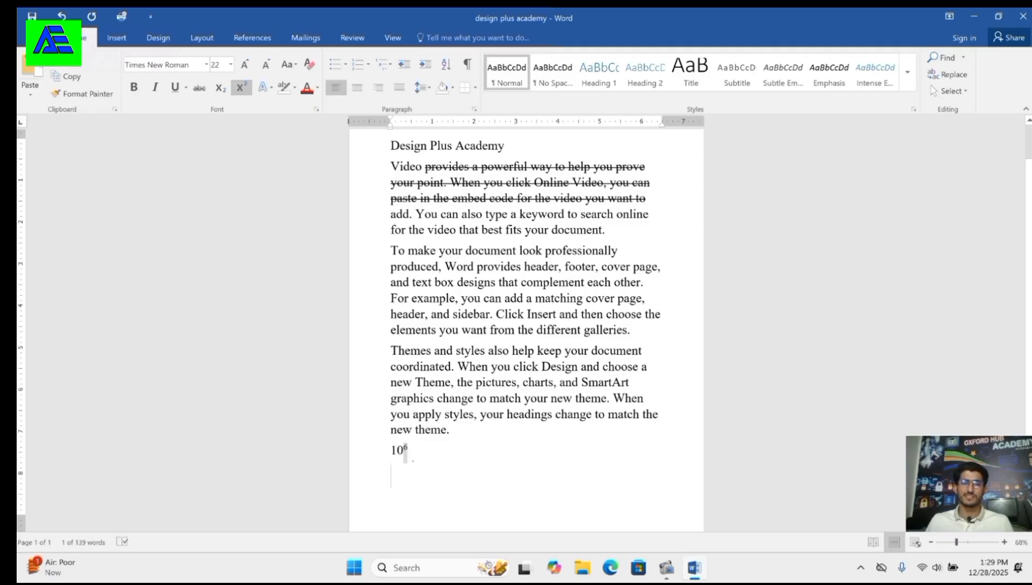
Select the whole line with the 10 and its superscript 6 and increase its font size to 80 pt
click(385, 450)
click(245, 64)
click(244, 64)
click(245, 64)
click(244, 64)
click(244, 64)
click(245, 64)
click(245, 64)
click(244, 64)
click(245, 64)
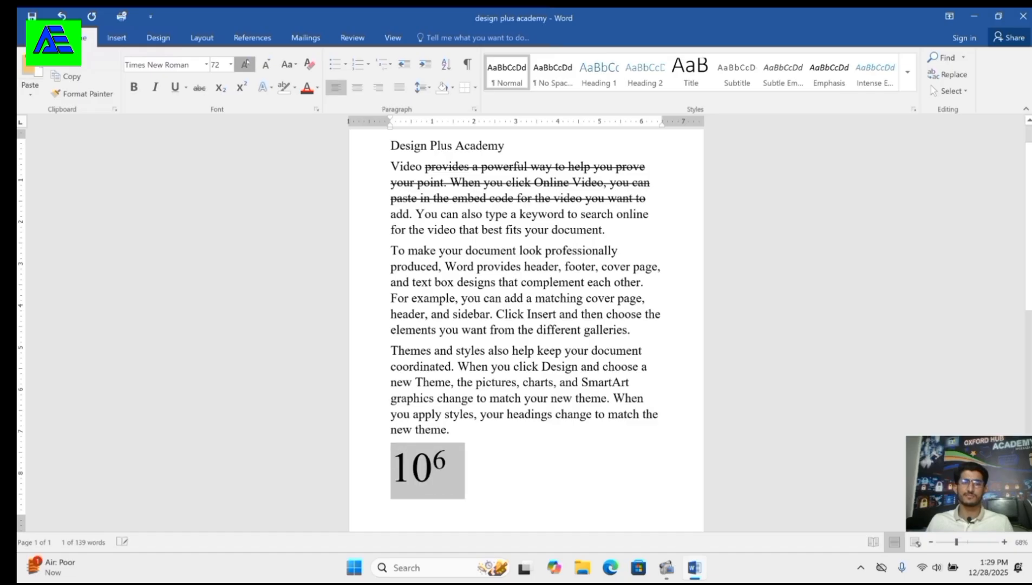
click(245, 64)
click(245, 64)
click(244, 64)
click(245, 64)
click(462, 461)
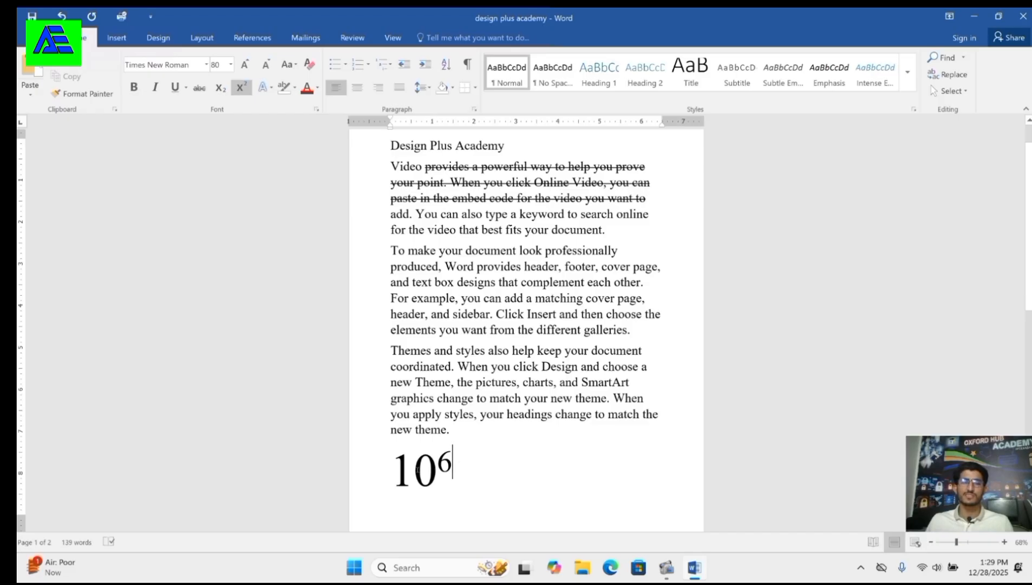
Toggle superscript on the entire number line, leaving all its digits as normal text
drag(462, 460, 387, 480)
key(ctrl+shift+equal)
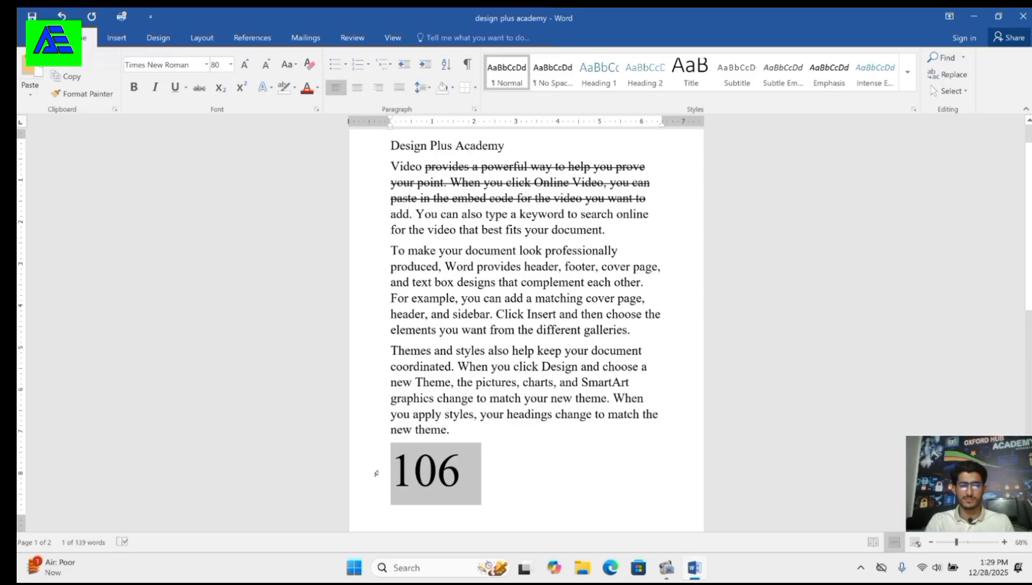
key(ctrl+shift+equal)
key(ctrl+shift+equal)
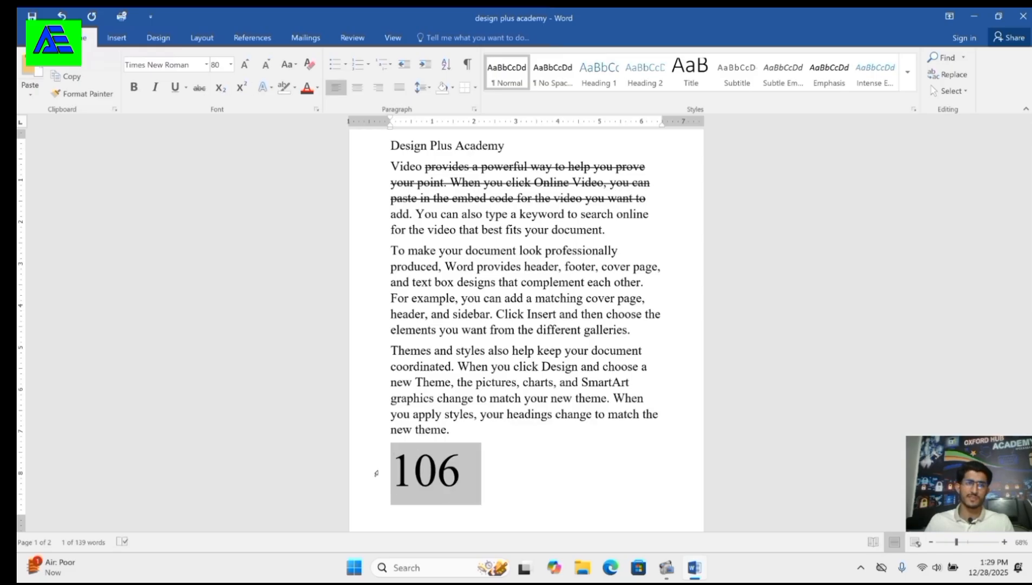
Toggle superscript on and off for only the 6 in 106, leaving it as normal text
drag(518, 462, 446, 468)
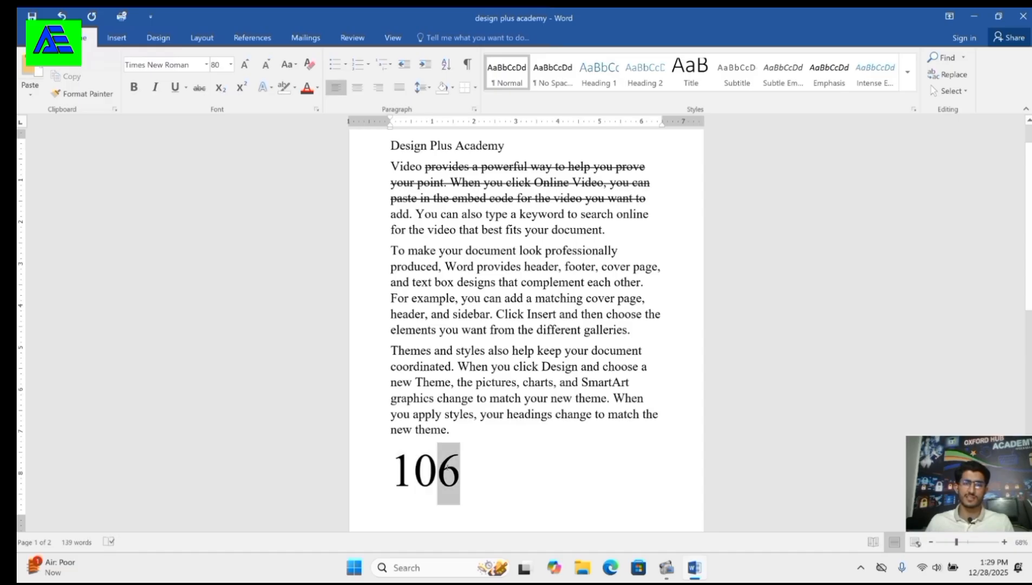
key(ctrl+shift+equal)
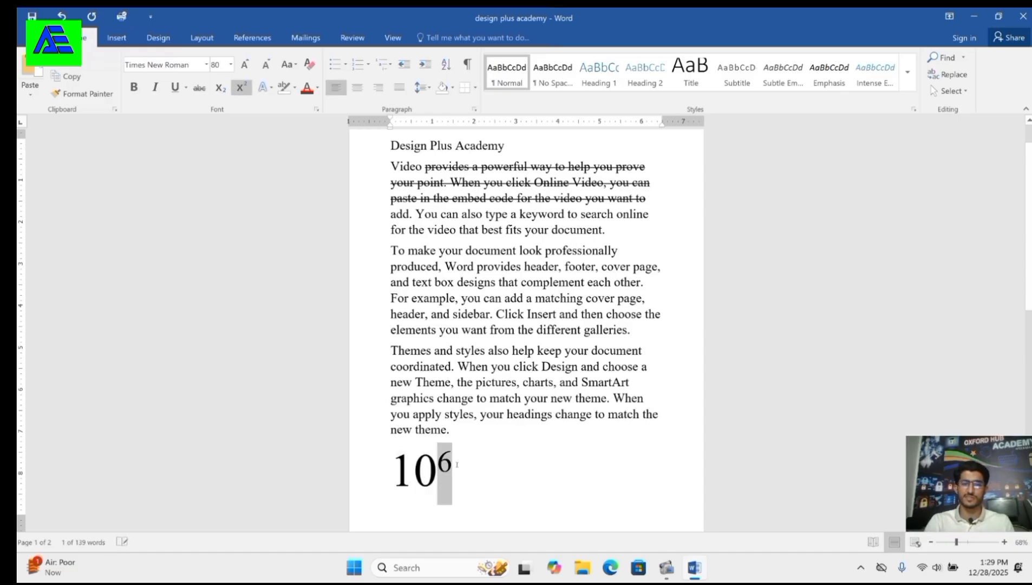
key(ctrl+shift+equal)
key(ctrl+shift+equal)
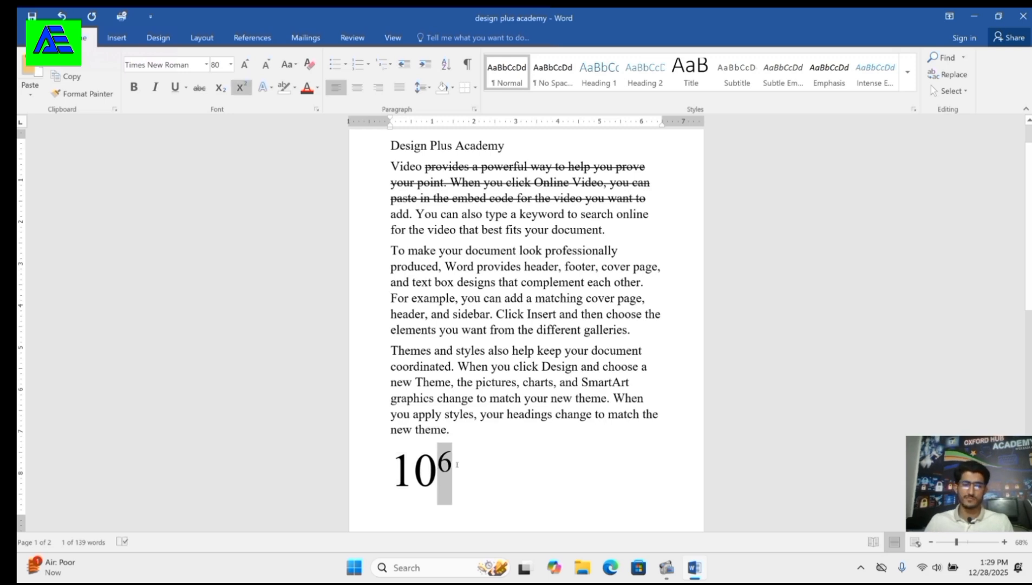
key(ctrl+shift+equal)
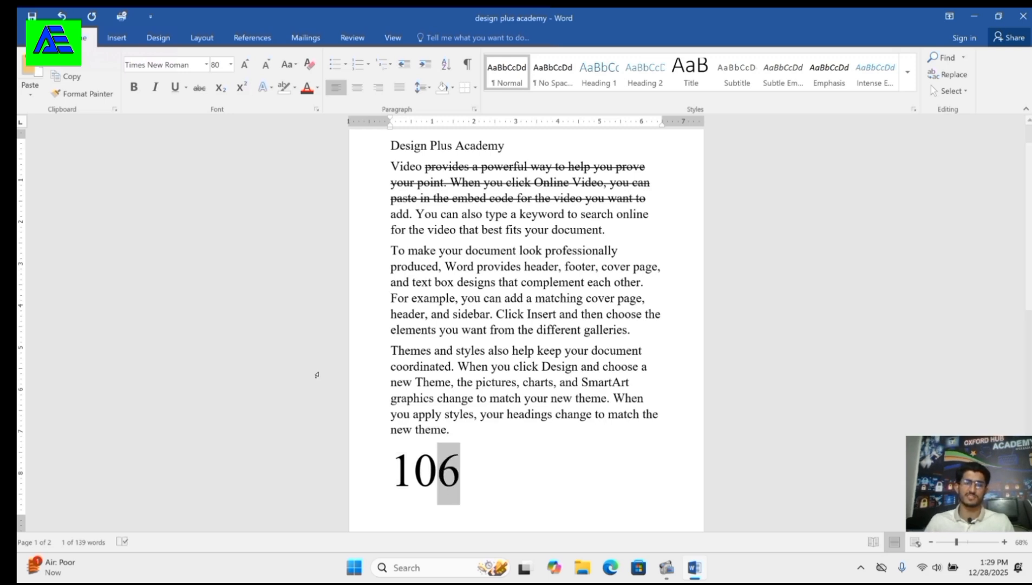
Add a new line reading O2 below the 106 and make its 2 subscript
click(478, 446)
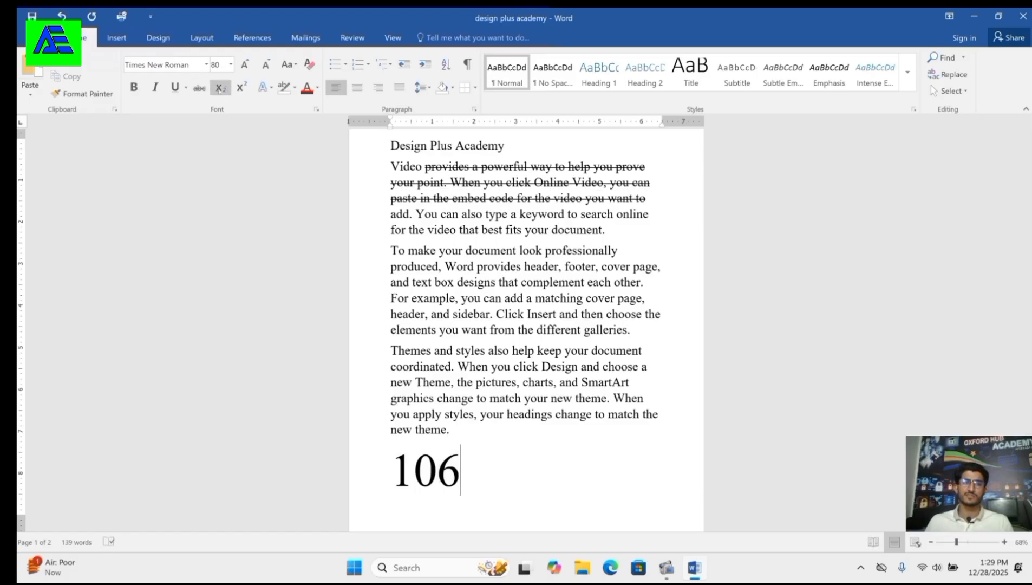
key(Return)
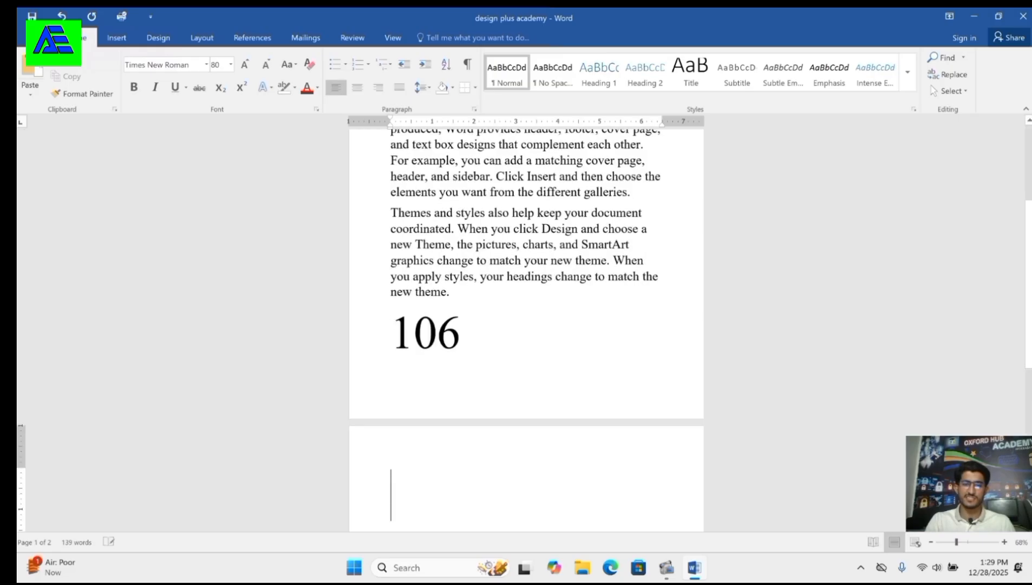
text())
key(BackSpace)
text(O2)
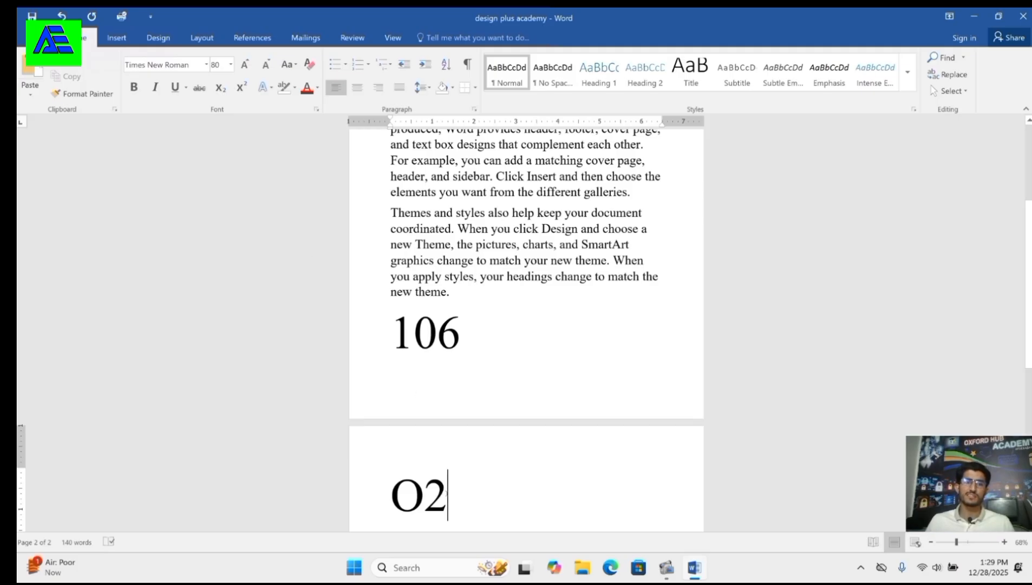
drag(448, 490, 424, 489)
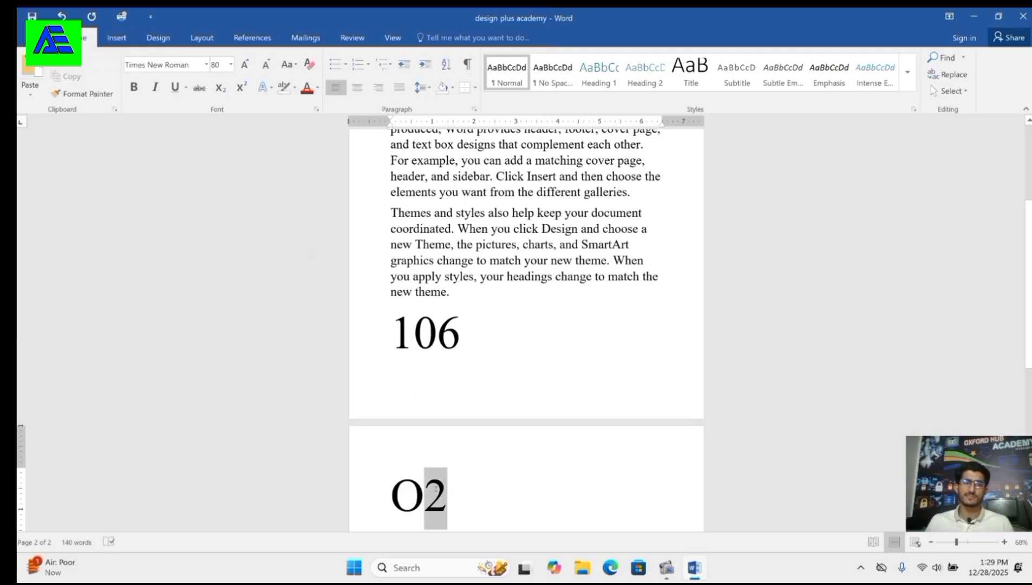
click(221, 88)
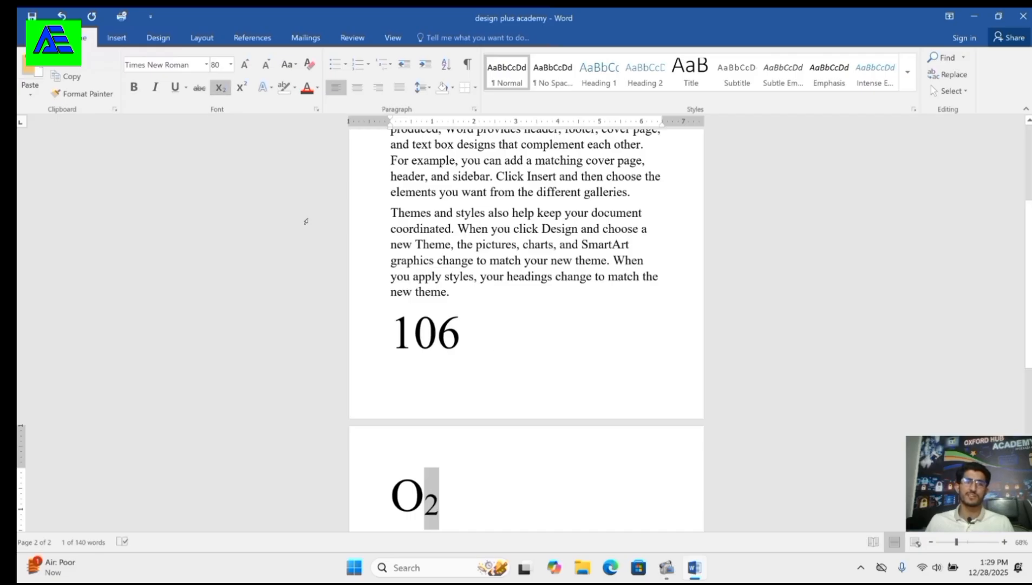
Toggle the subscript on the 2 in O2 off and on, leaving it as subscript
key(ctrl+equal)
key(ctrl+equal)
key(ctrl+equal)
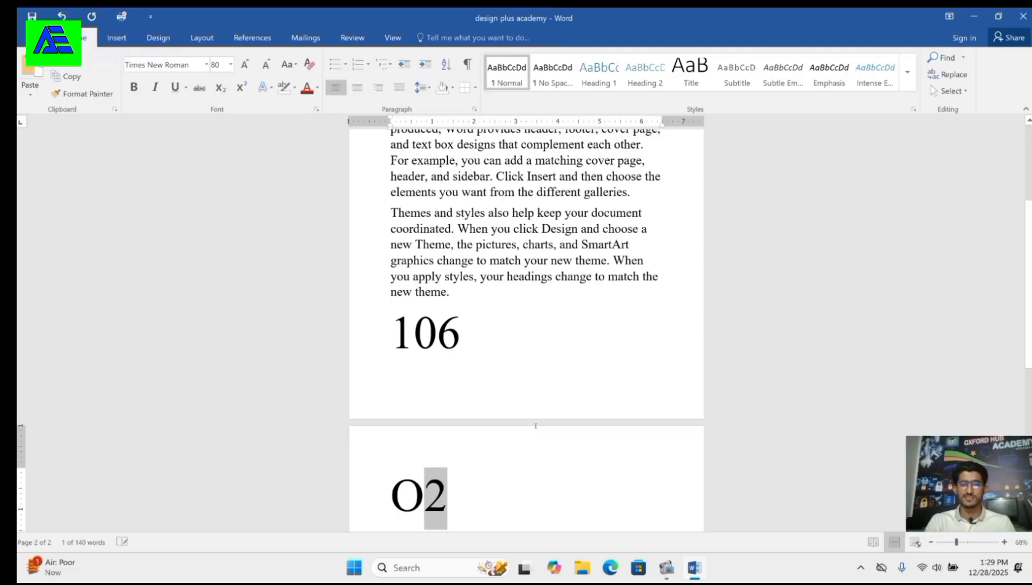
key(ctrl+equal)
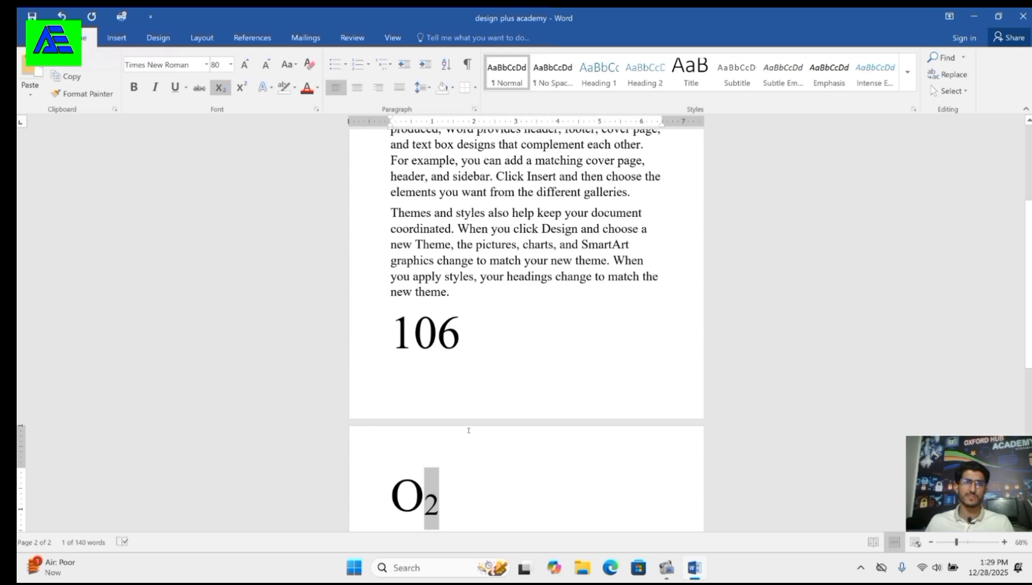
Remove the strikethrough from the first three lines of the first paragraph
scroll(468, 430, down, 1)
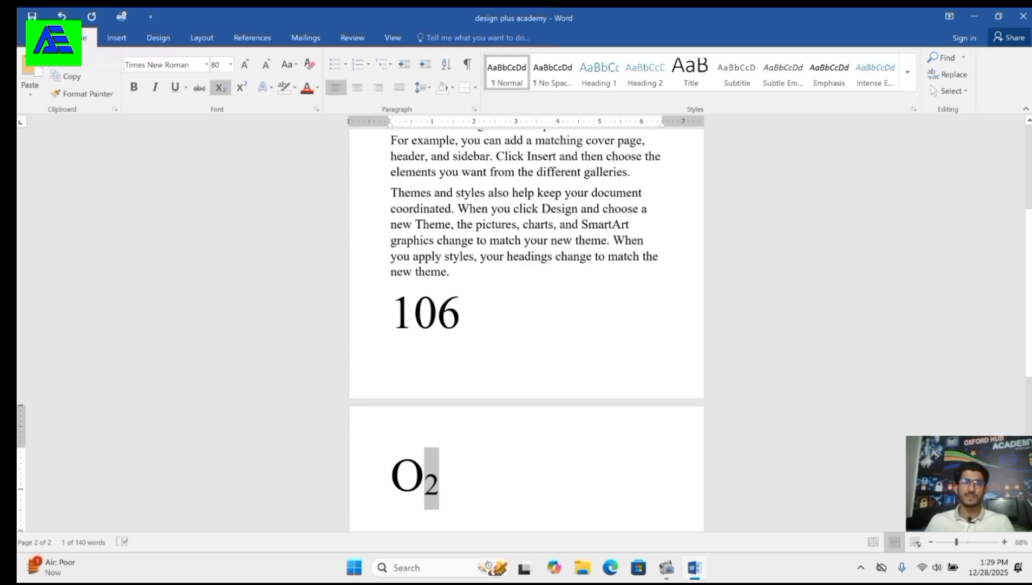
scroll(467, 339, up, 4)
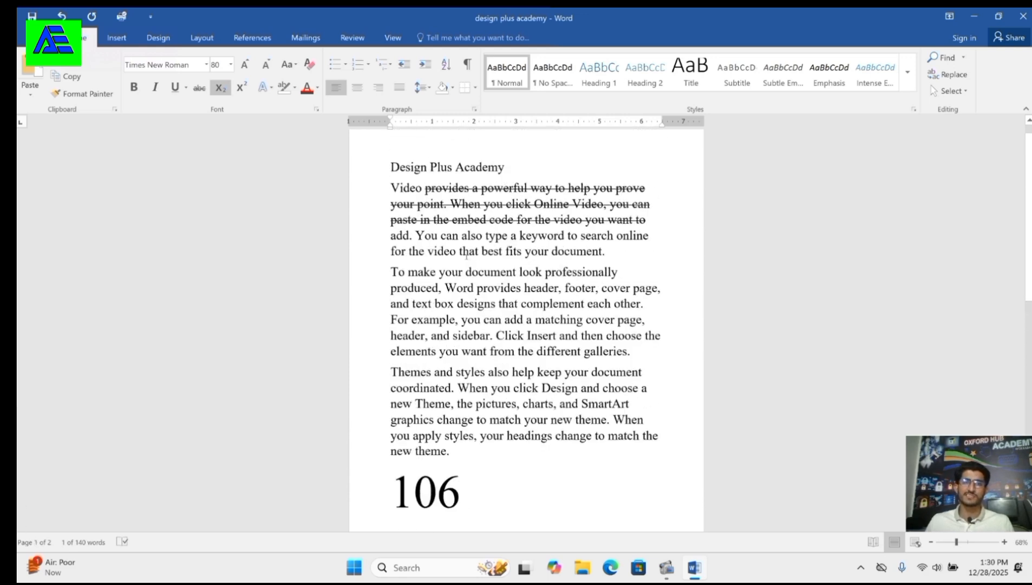
drag(391, 190, 653, 225)
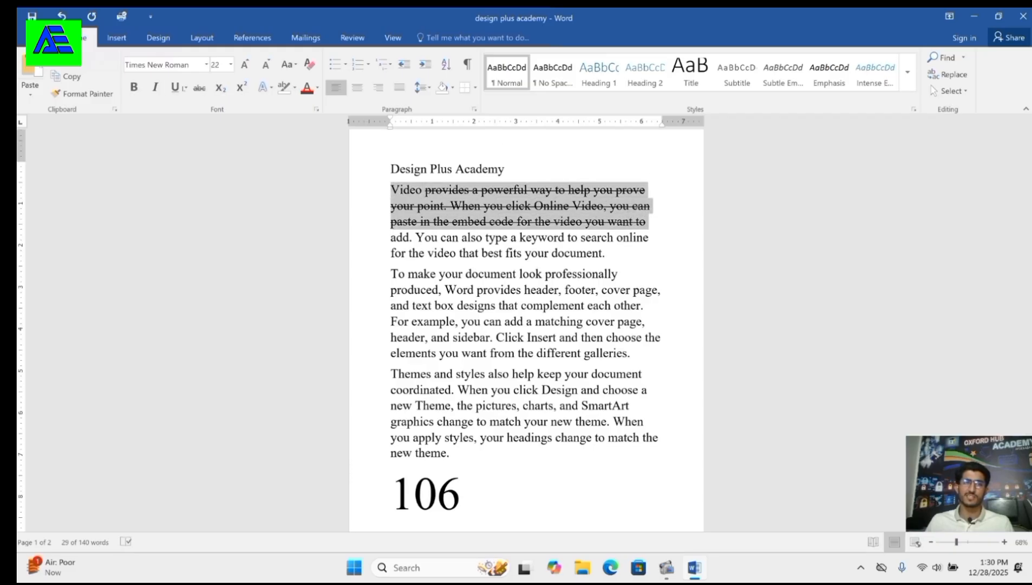
click(199, 87)
click(200, 88)
click(543, 274)
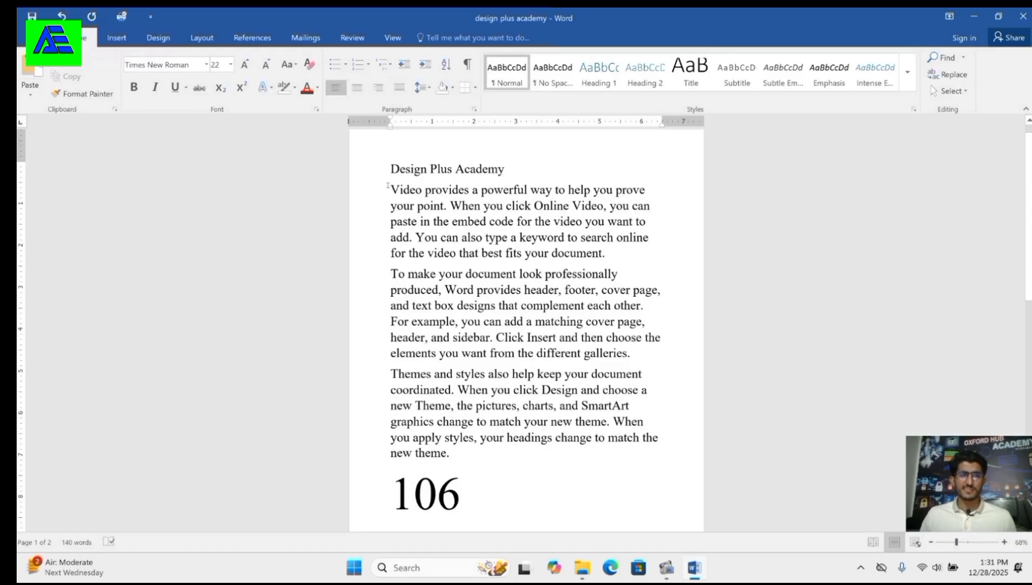
Apply the gold outlined text effect preset to the whole first paragraph
drag(388, 186, 568, 245)
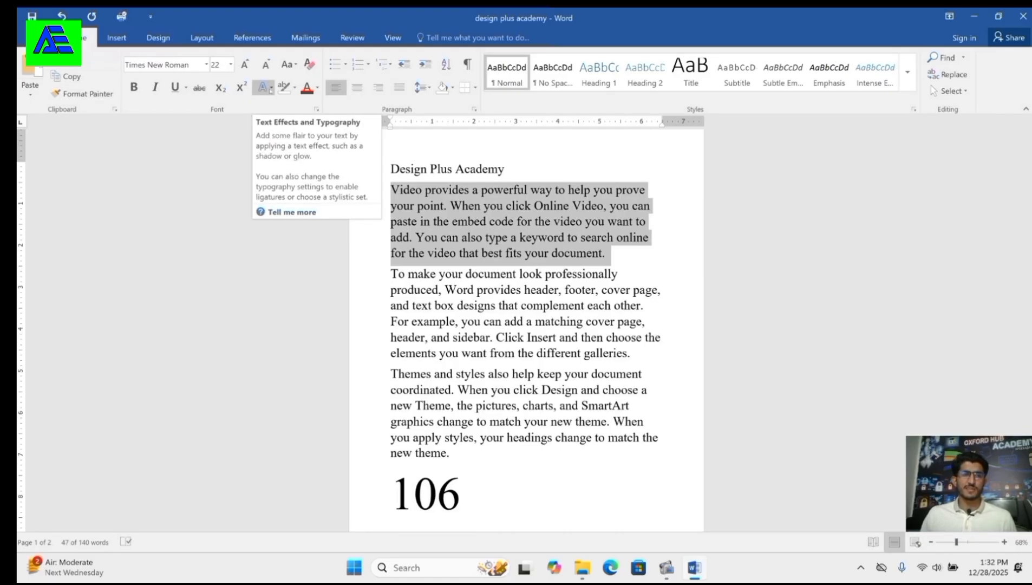
click(263, 87)
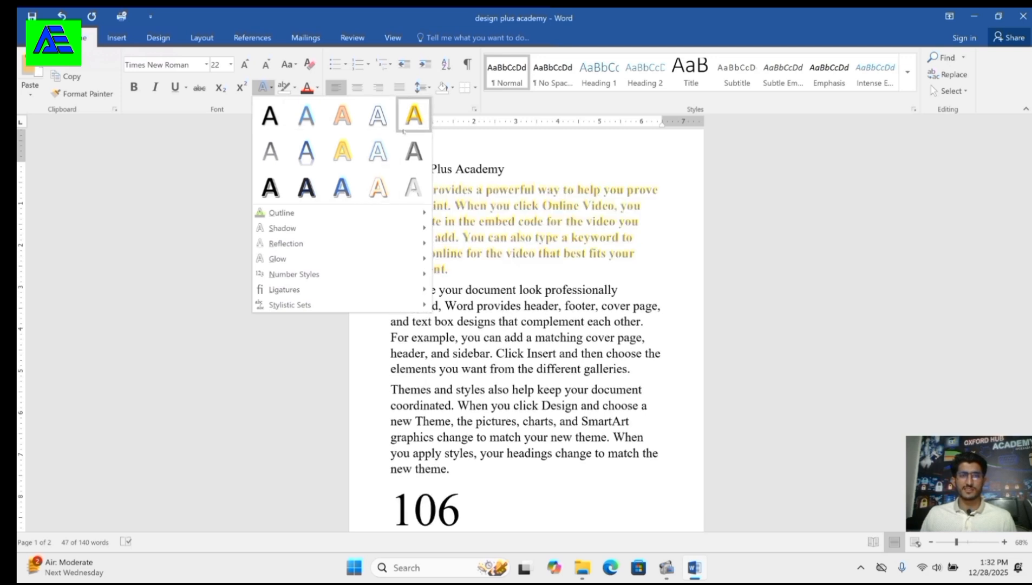
click(343, 151)
click(644, 253)
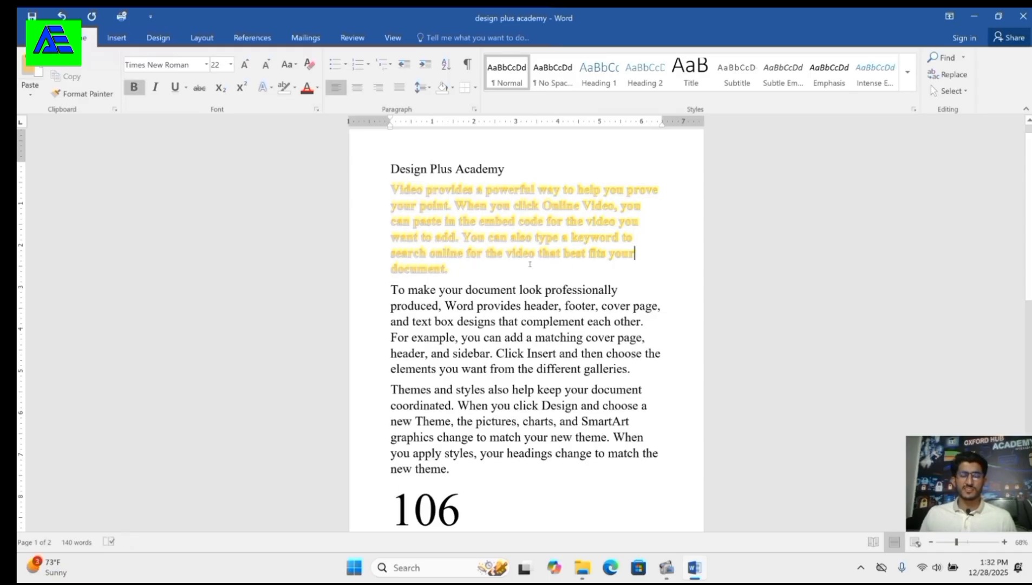
Set the text outline of the first paragraph to yellow
drag(469, 270, 391, 189)
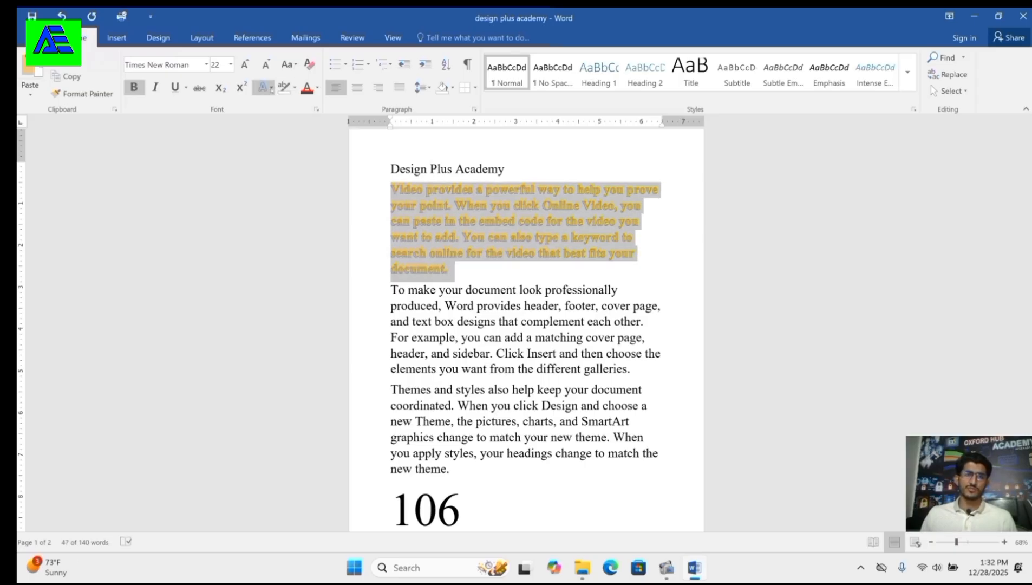
click(265, 88)
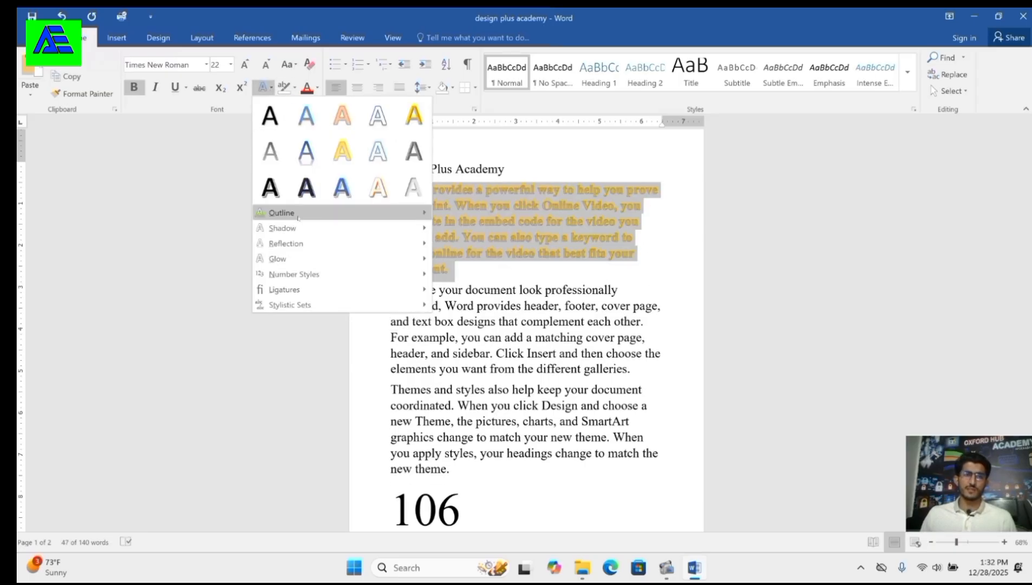
mouse_move(299, 217)
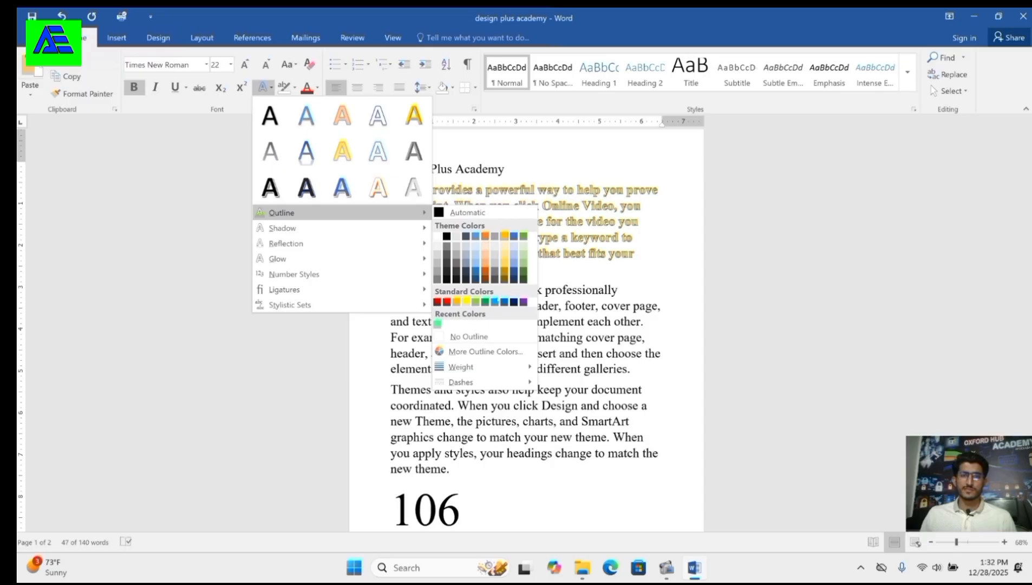
click(464, 303)
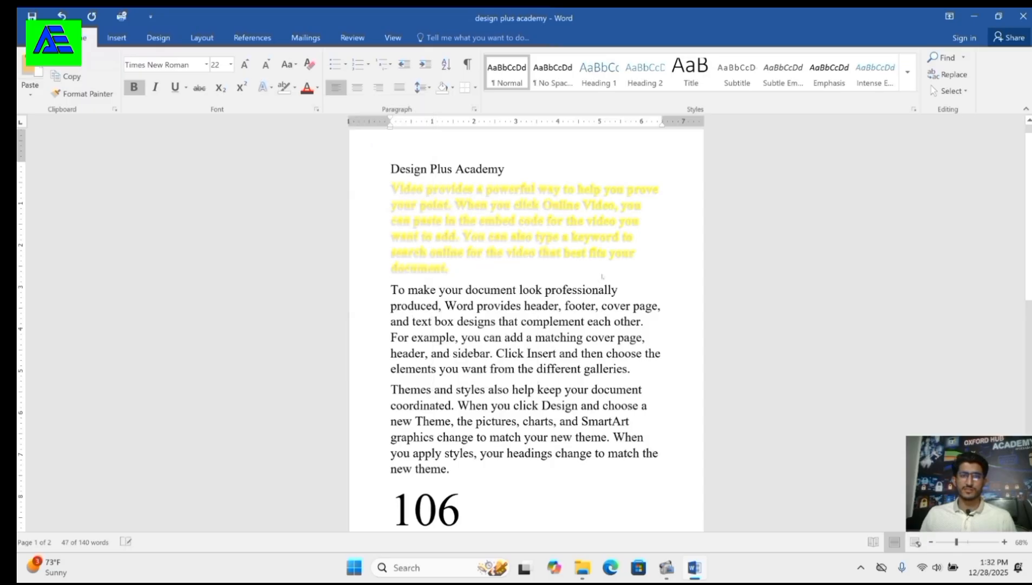
click(652, 260)
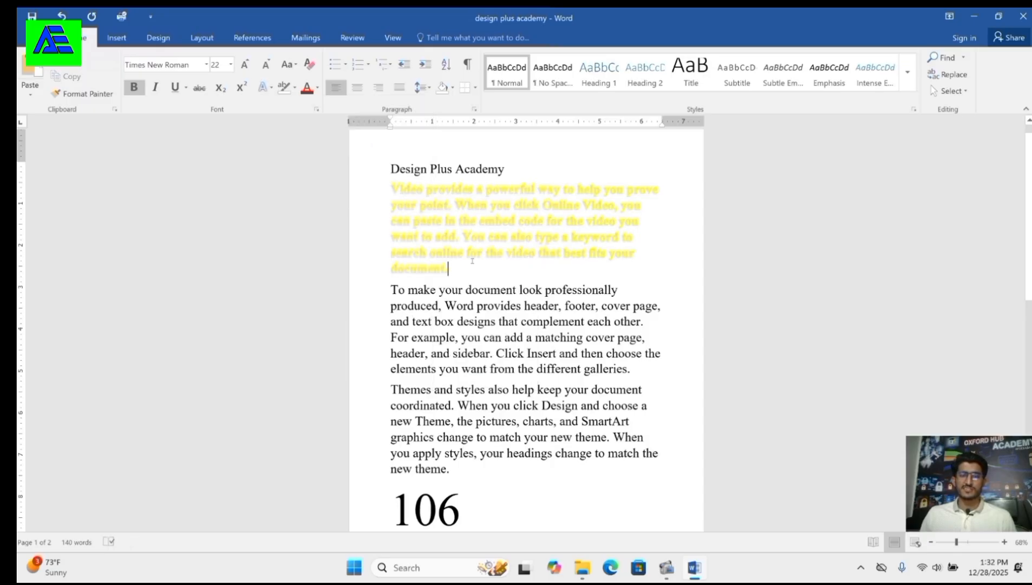
Remove the text outline from the first paragraph with the No Outline option
drag(456, 265, 379, 187)
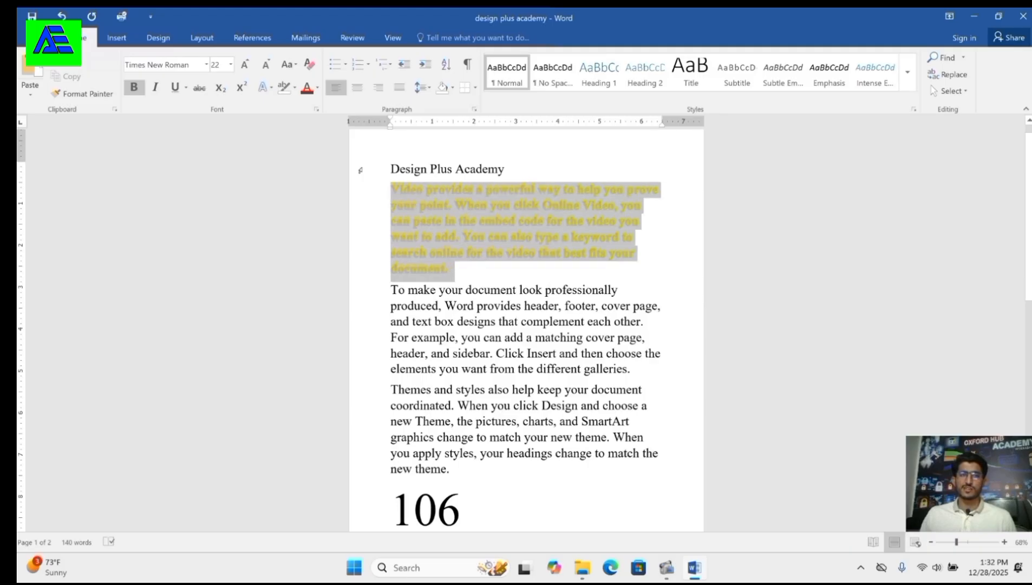
click(270, 90)
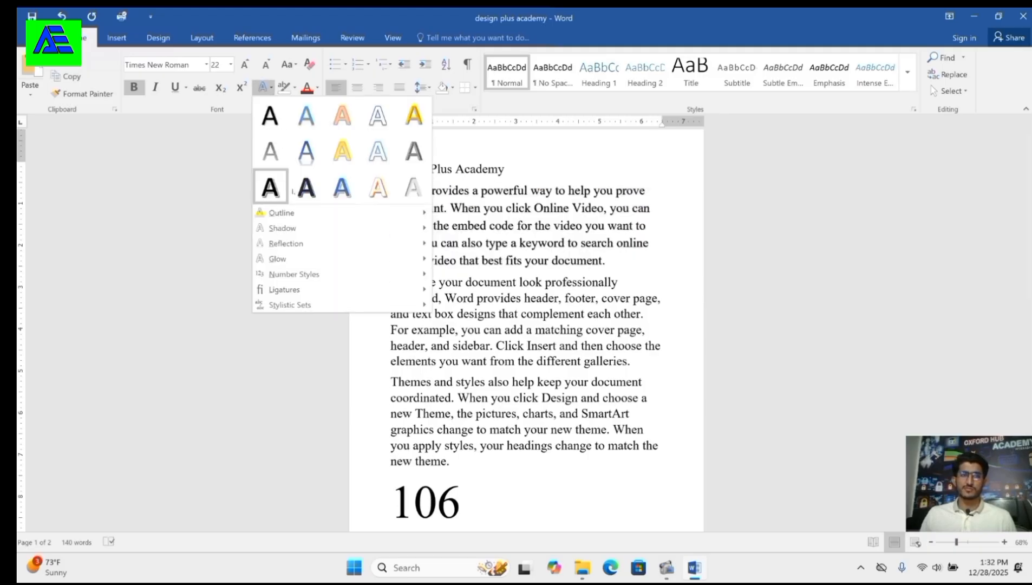
mouse_move(401, 215)
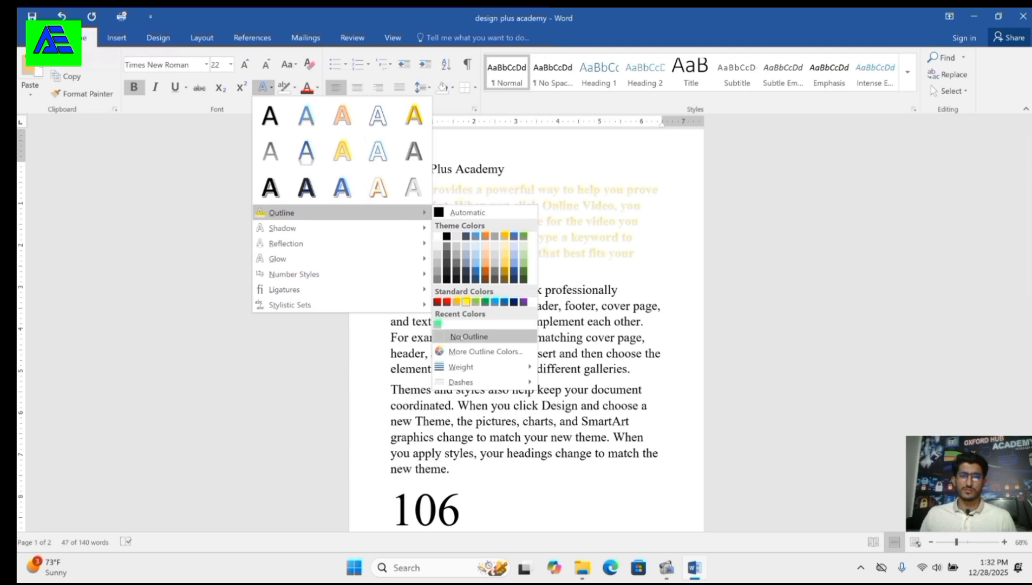
click(468, 336)
click(656, 259)
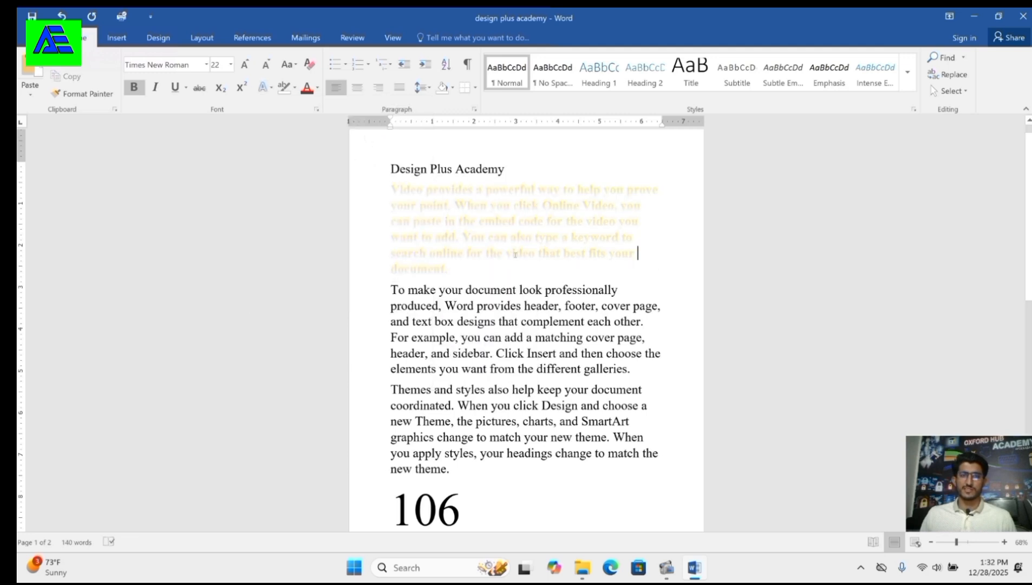
Preview the reflection variations on the first paragraph, and apply a blue glow variation to its text
drag(470, 273, 390, 189)
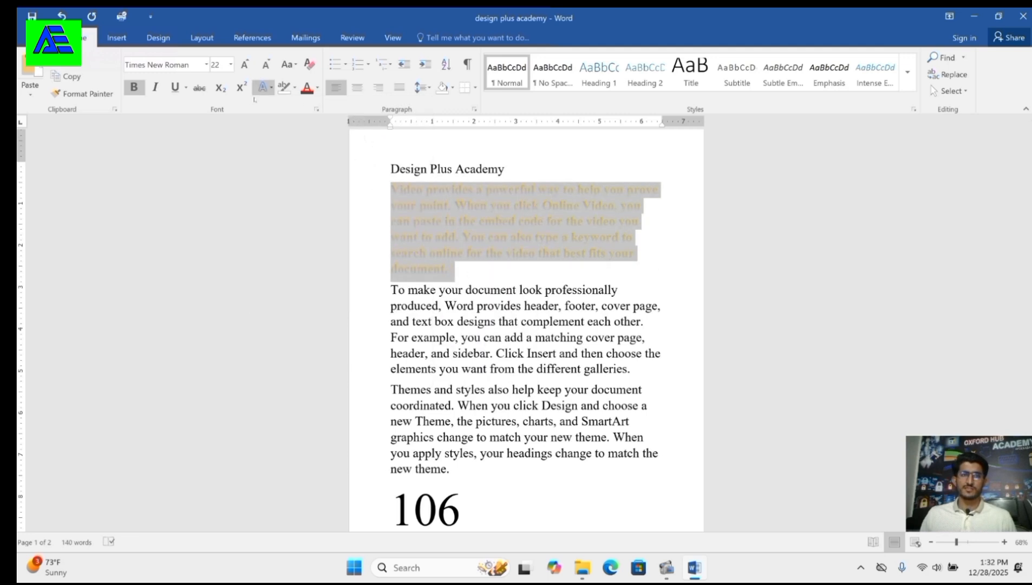
click(266, 87)
mouse_move(399, 232)
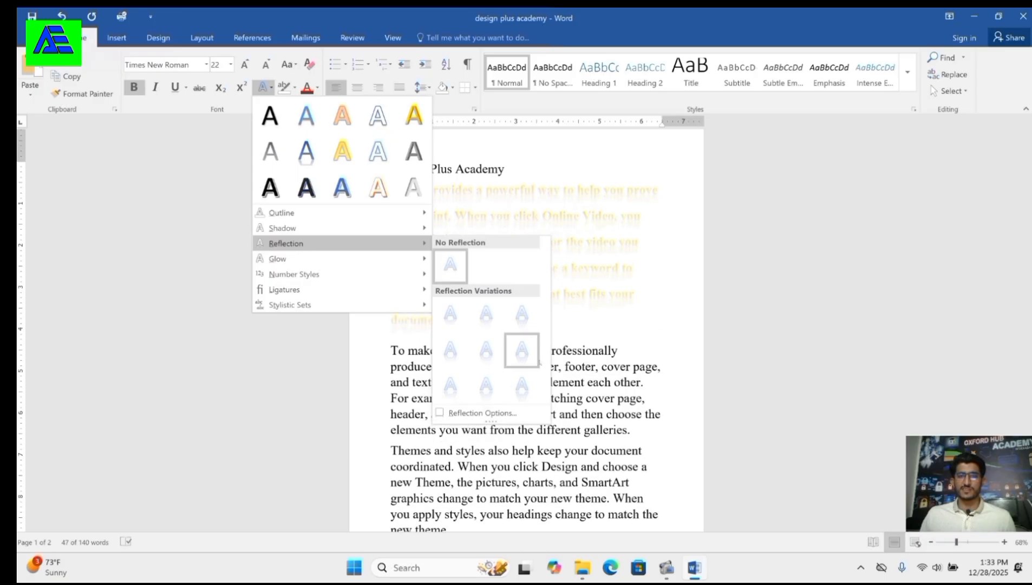
mouse_move(418, 262)
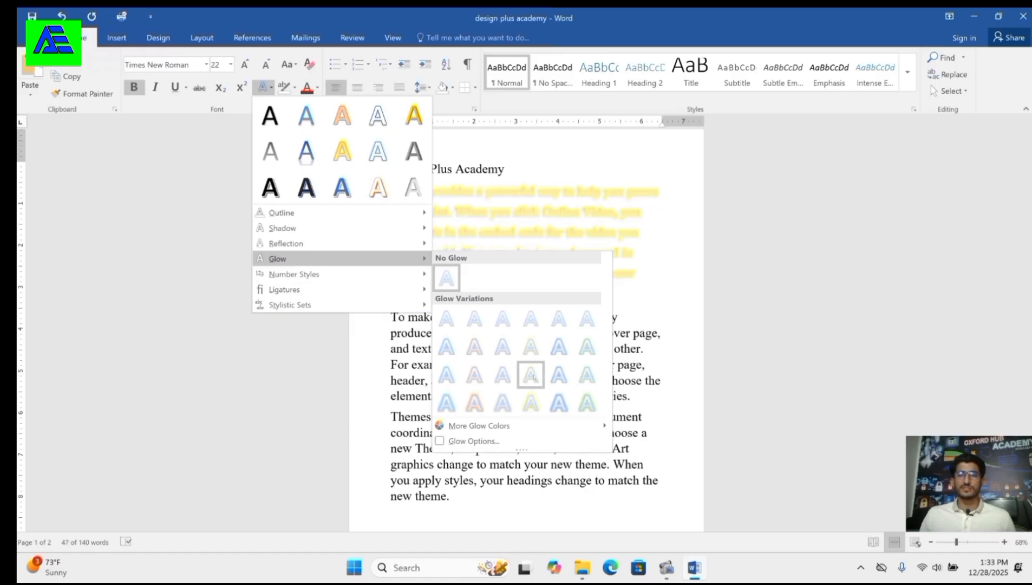
click(558, 375)
click(516, 253)
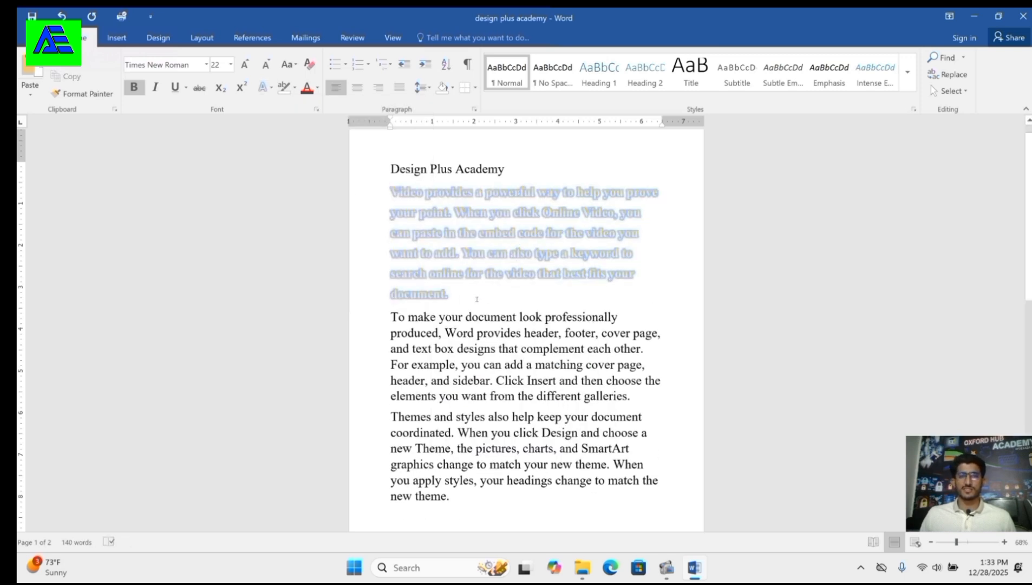
Examine the number style options available for the first paragraph's text without applying one
triple_click(469, 297)
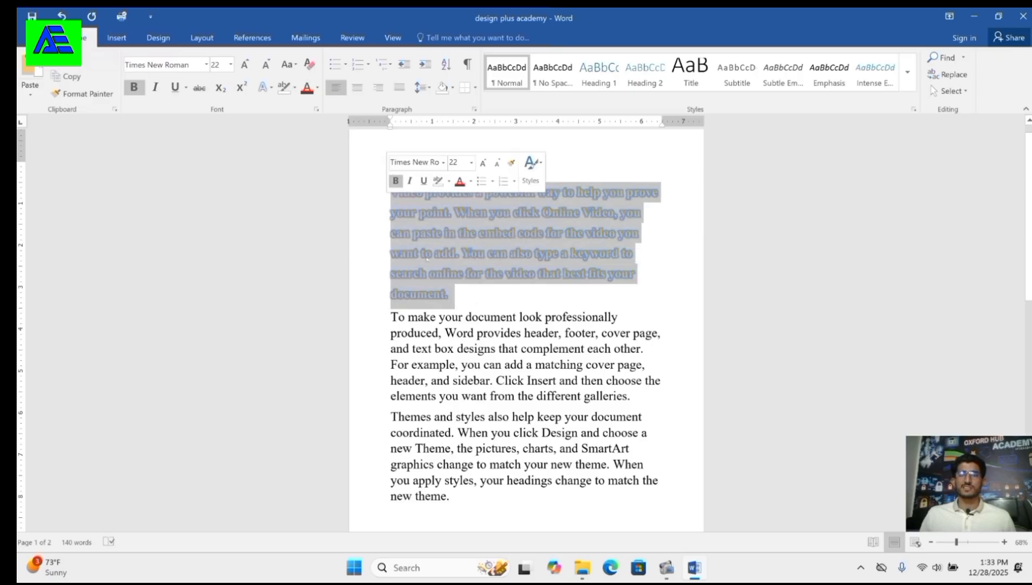
click(466, 291)
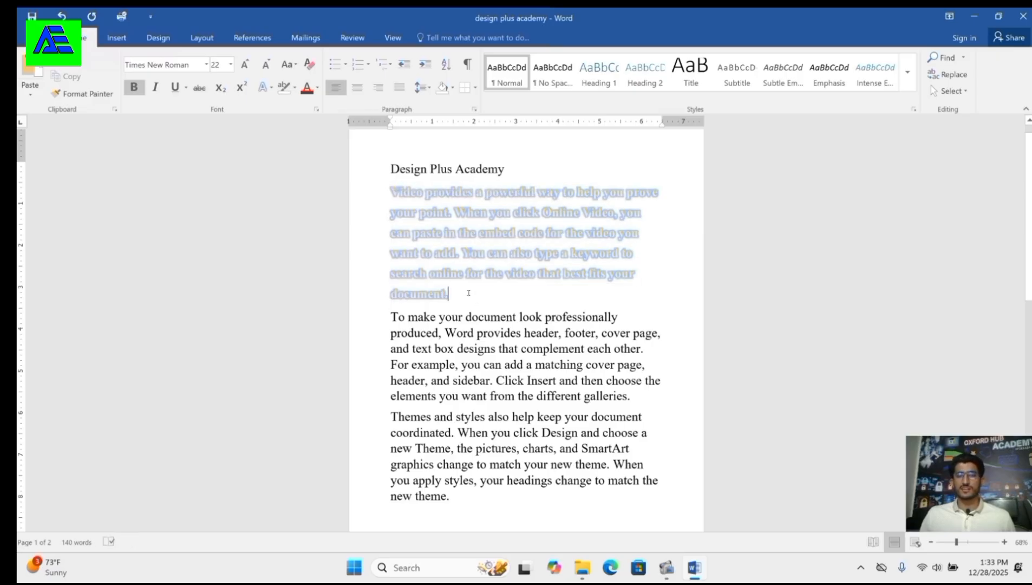
drag(467, 299, 389, 190)
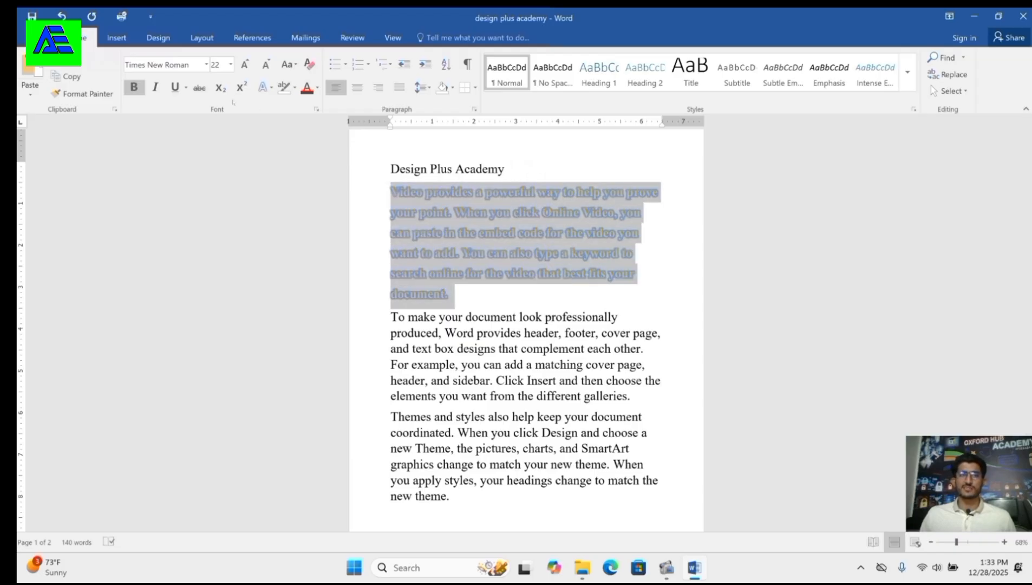
click(266, 87)
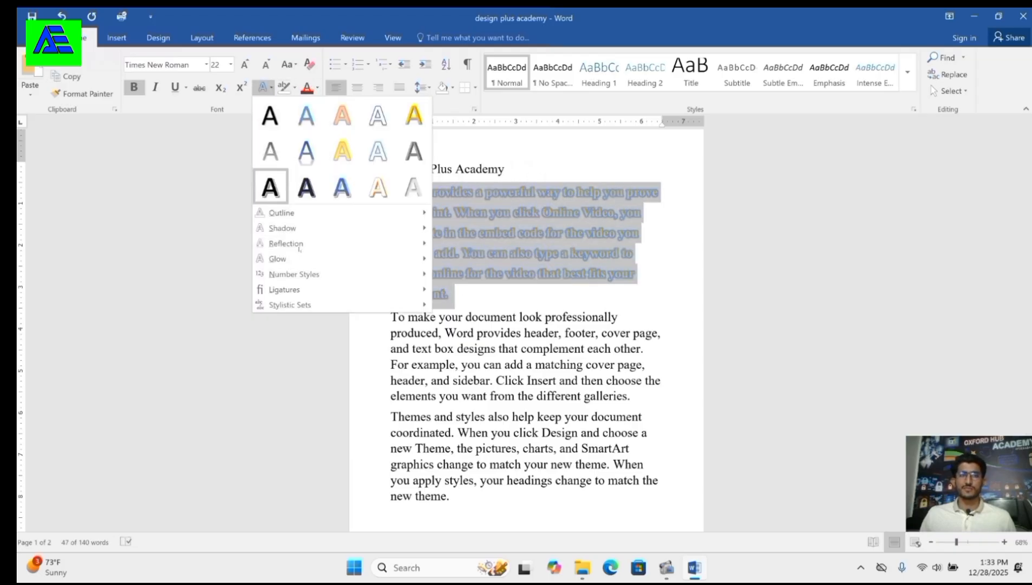
mouse_move(317, 267)
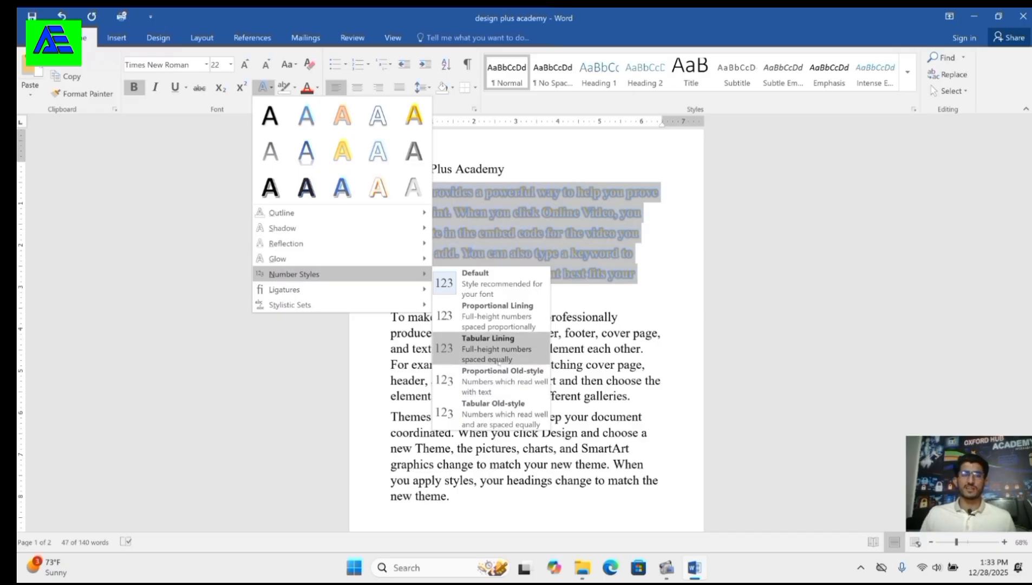
click(651, 281)
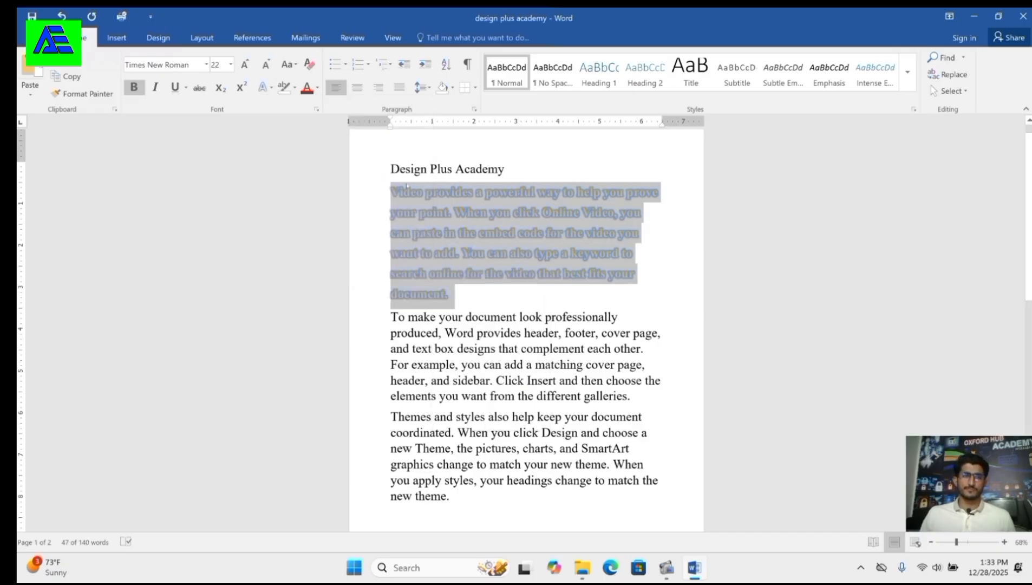
click(490, 275)
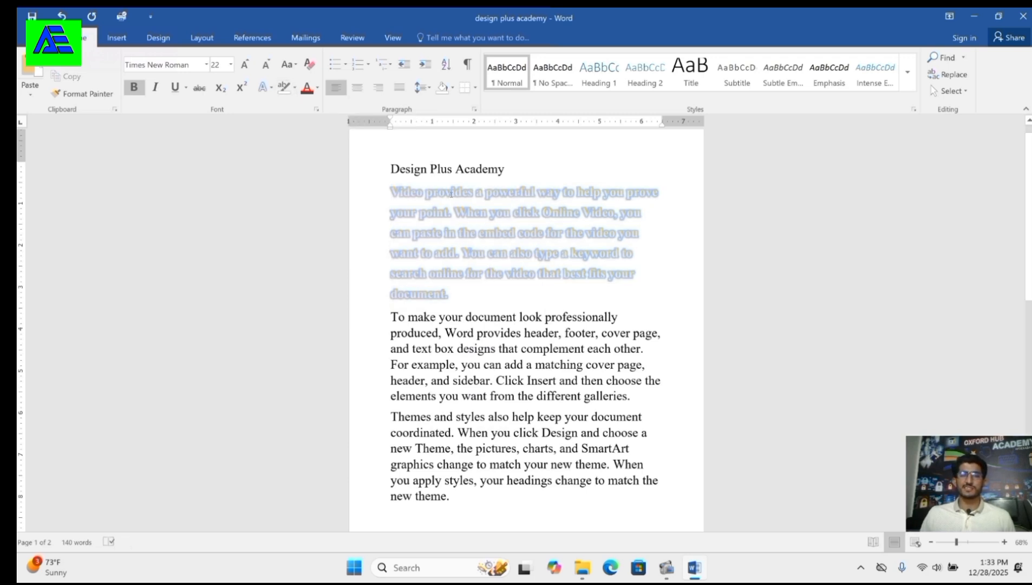
Highlight "When you click Online Video" and "online for the video that best fits your" in the first paragraph in pink
drag(454, 211, 601, 219)
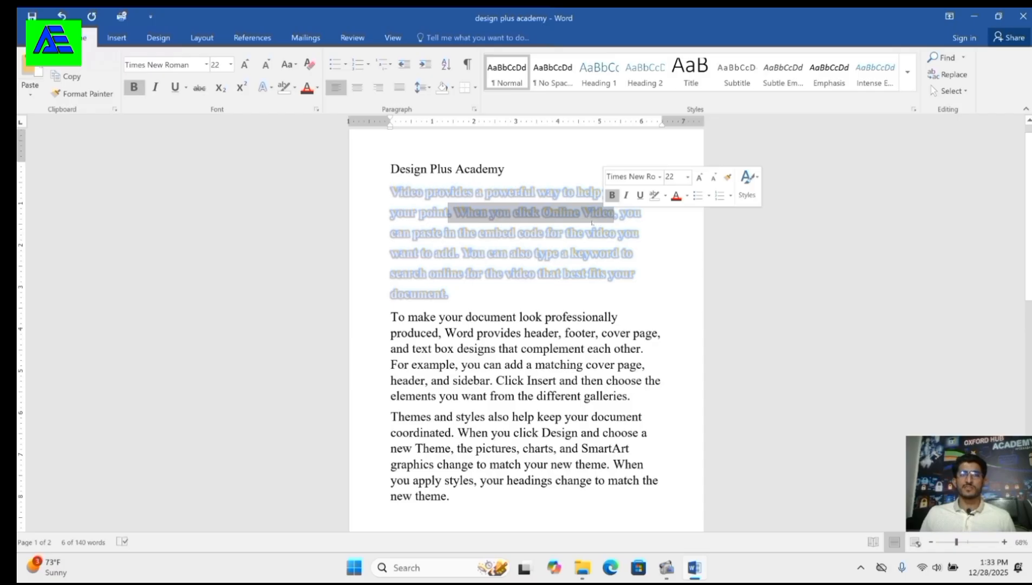
click(522, 212)
drag(453, 212, 614, 214)
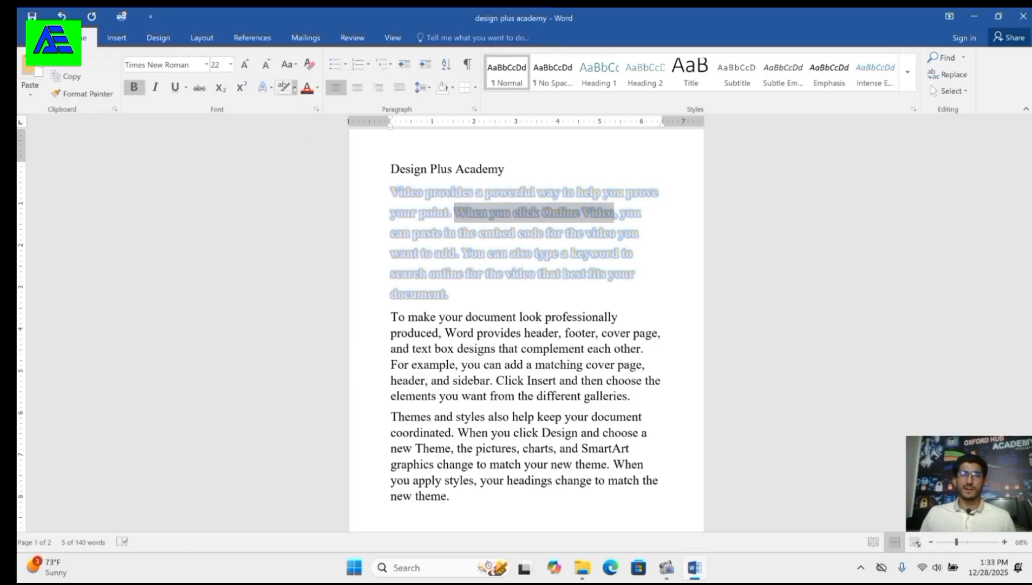
click(294, 87)
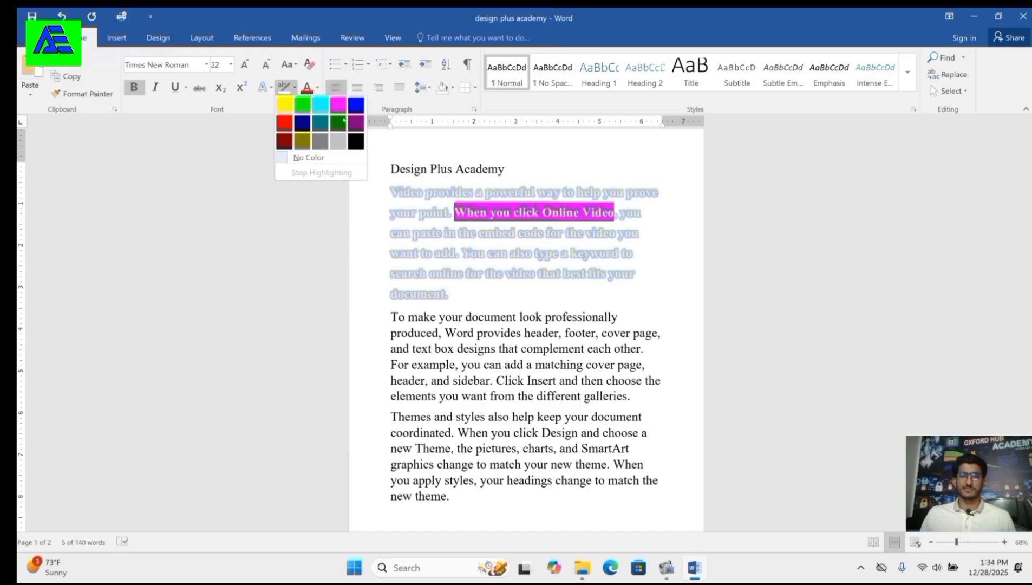
click(338, 105)
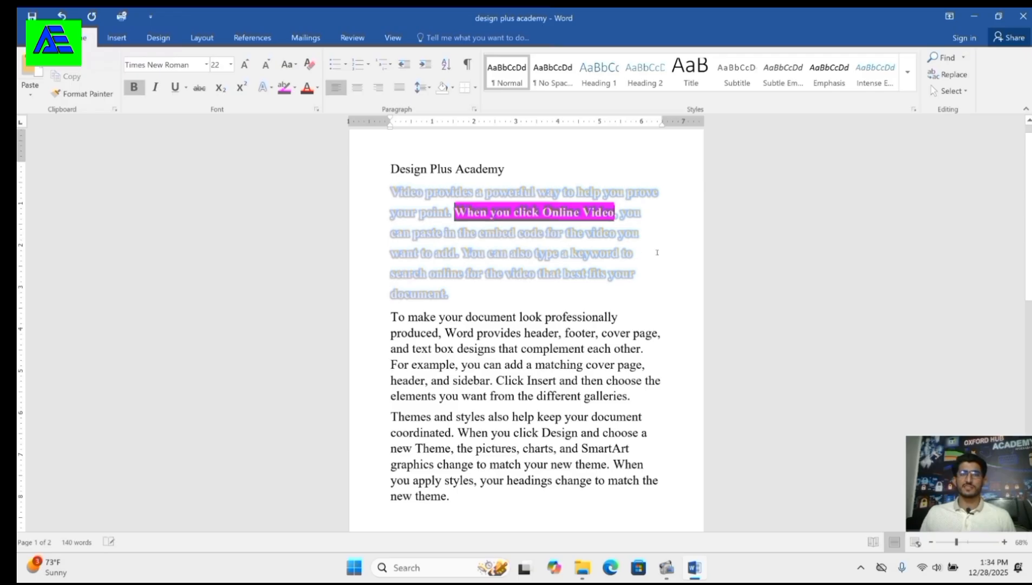
drag(641, 280, 429, 274)
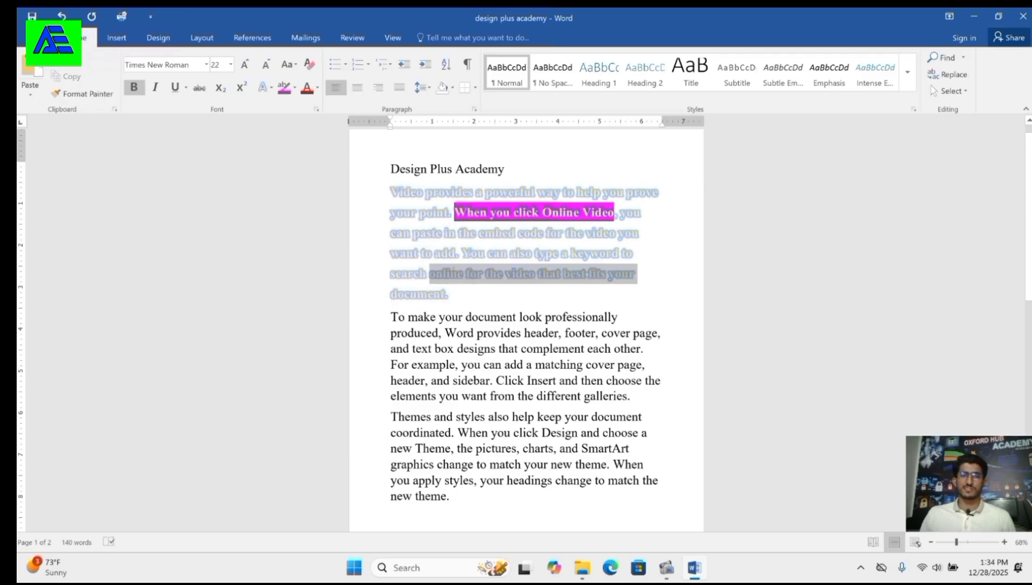
click(284, 87)
click(745, 330)
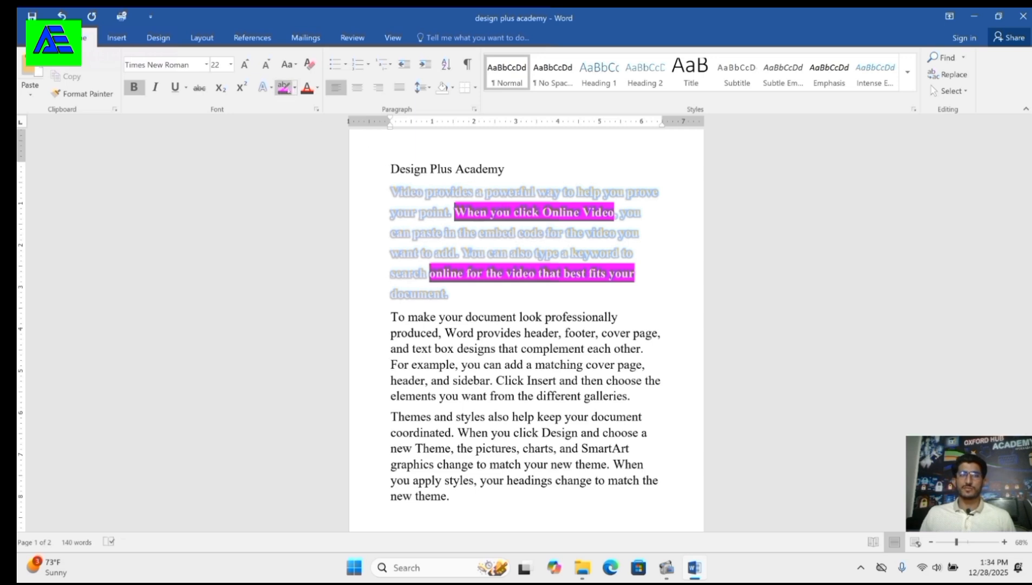
Use the pink highlighter pen to mark "paste in the embed code" and two passages each in the second and third paragraphs
click(285, 94)
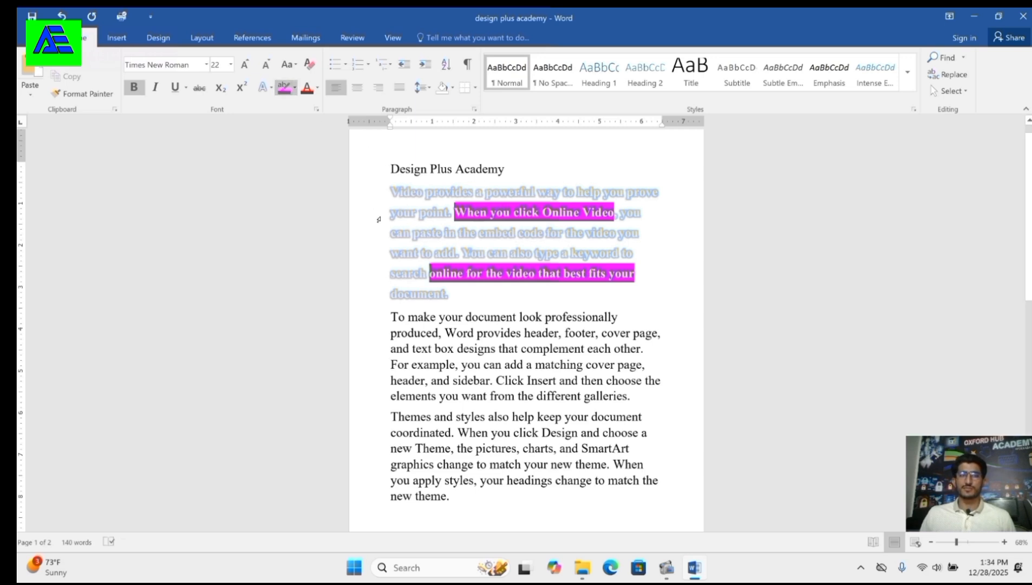
drag(413, 233, 544, 233)
drag(493, 317, 598, 332)
drag(504, 365, 642, 380)
drag(455, 416, 588, 416)
drag(475, 448, 629, 448)
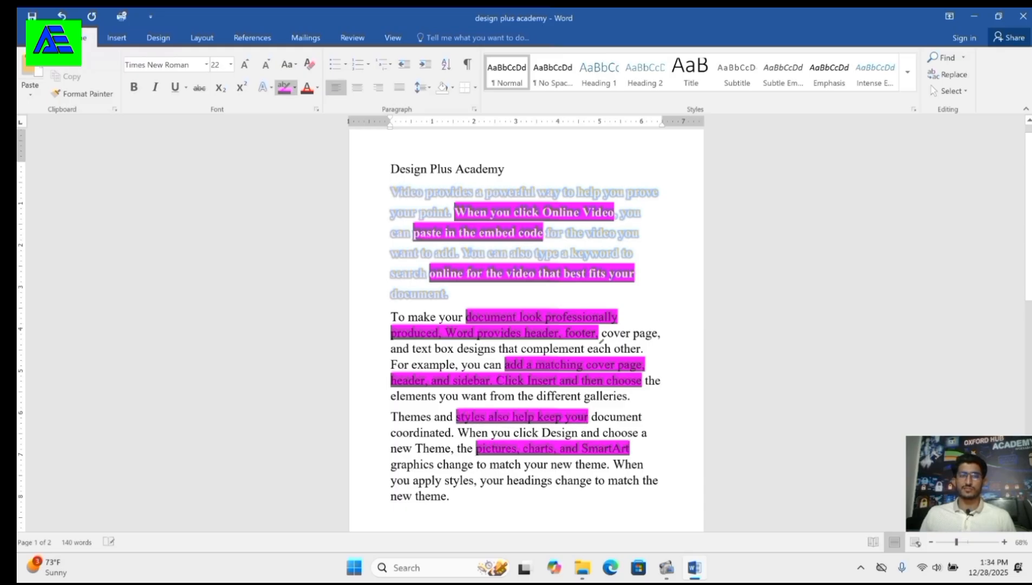
click(288, 91)
Clear all pink highlighting from the first paragraph using the highlighter set to No Color, and stop highlighting
click(294, 89)
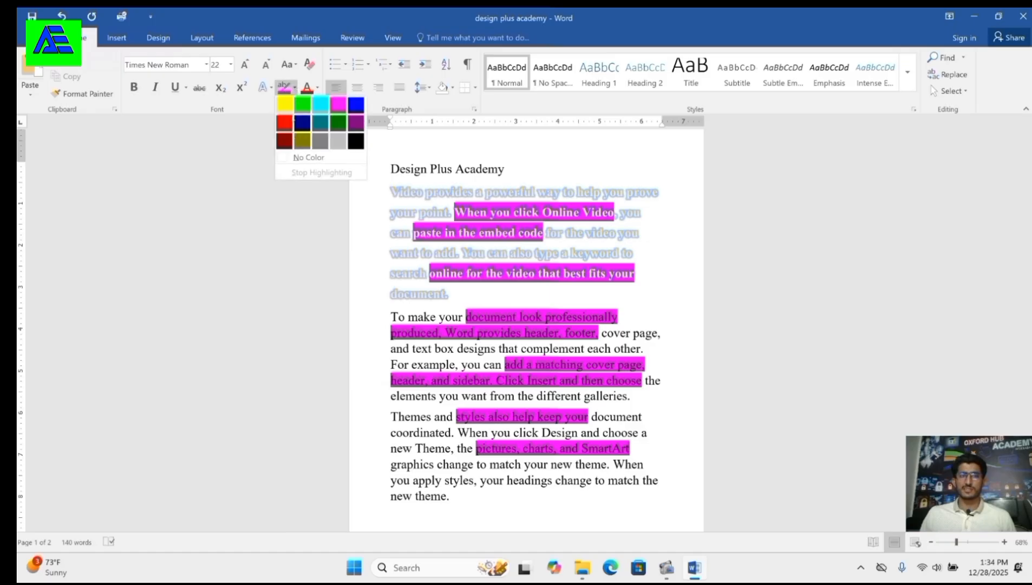
click(307, 158)
drag(444, 210, 641, 212)
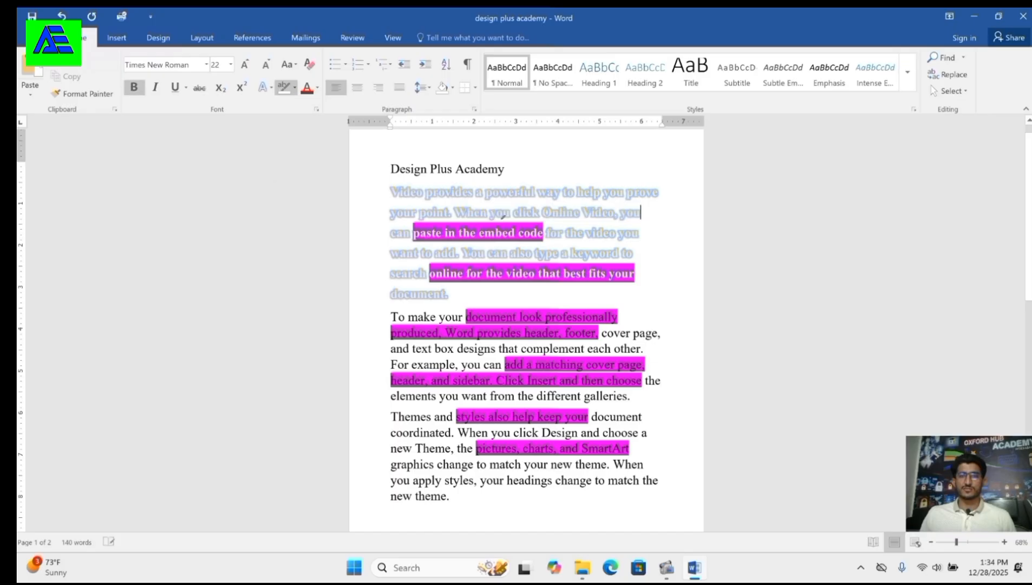
drag(414, 220, 582, 232)
drag(634, 273, 644, 274)
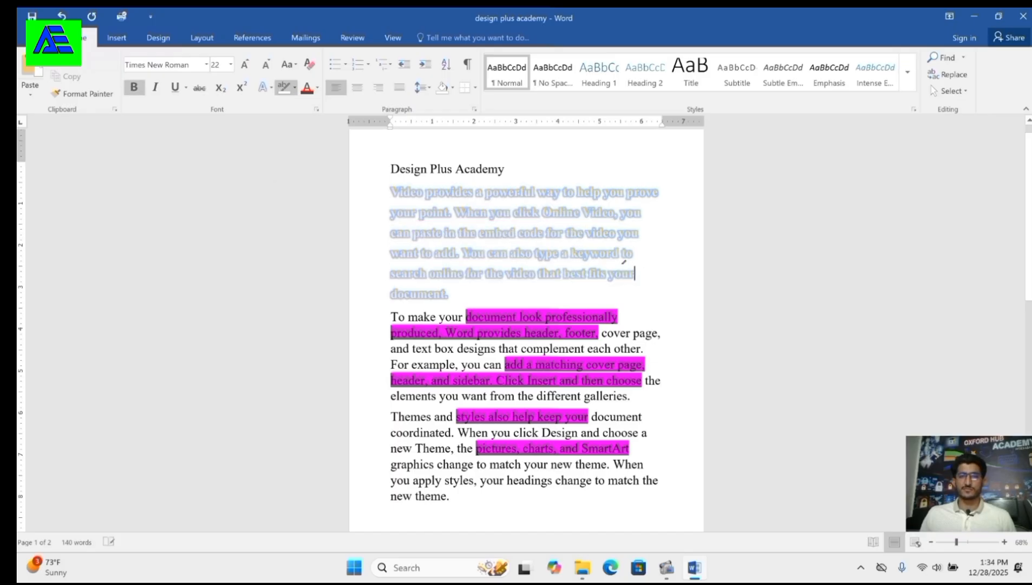
click(267, 88)
click(284, 89)
scroll(479, 296, down, 1)
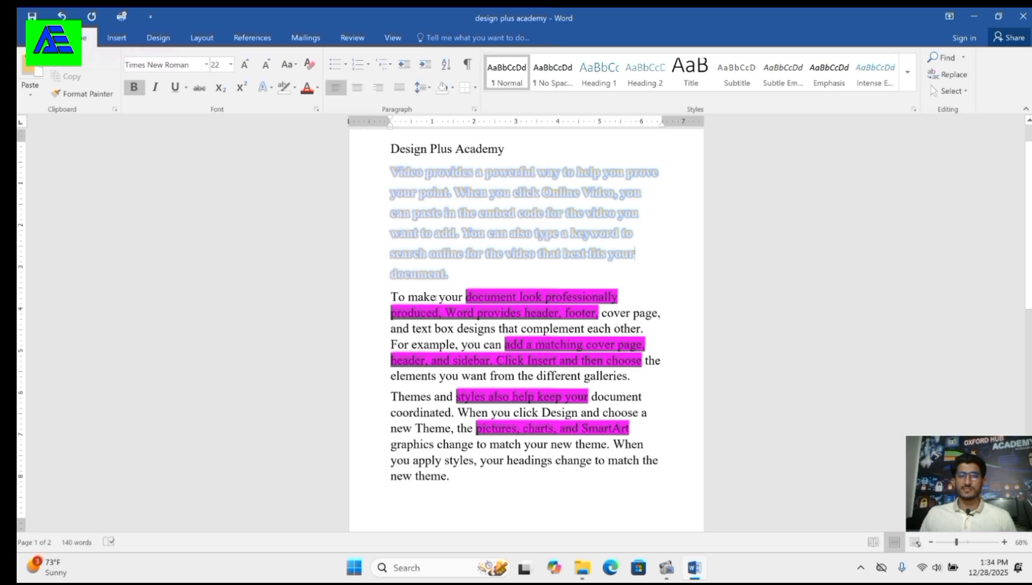
Clear all pink highlighting from the second and third paragraphs by setting the highlight to No Color
key(shift+Down)
key(shift+Down)
key(shift+Down)
key(shift+Down)
key(shift+Down)
key(shift+Down)
key(shift+Down)
key(shift+Down)
key(shift+Down)
key(shift+Down)
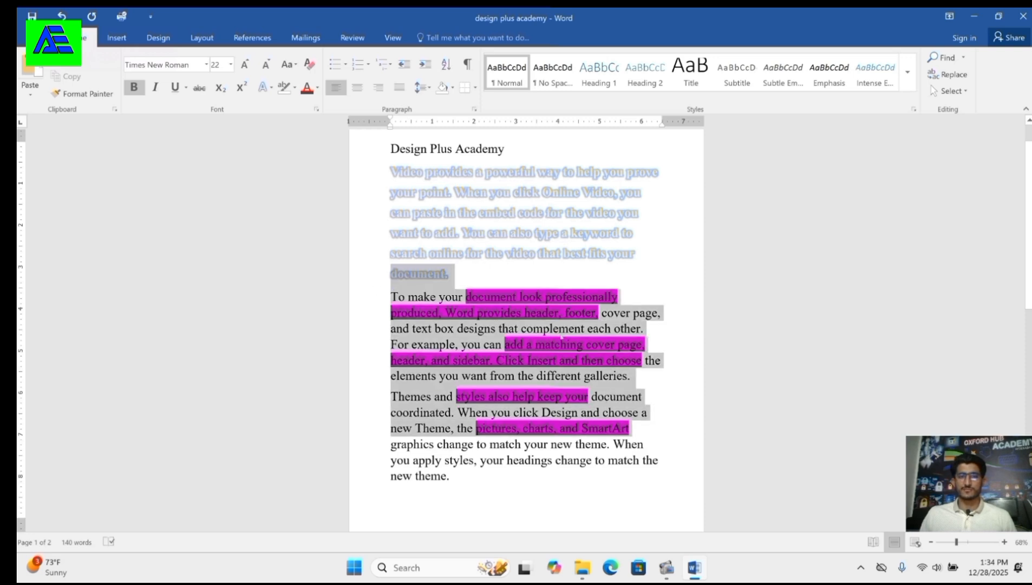
click(295, 87)
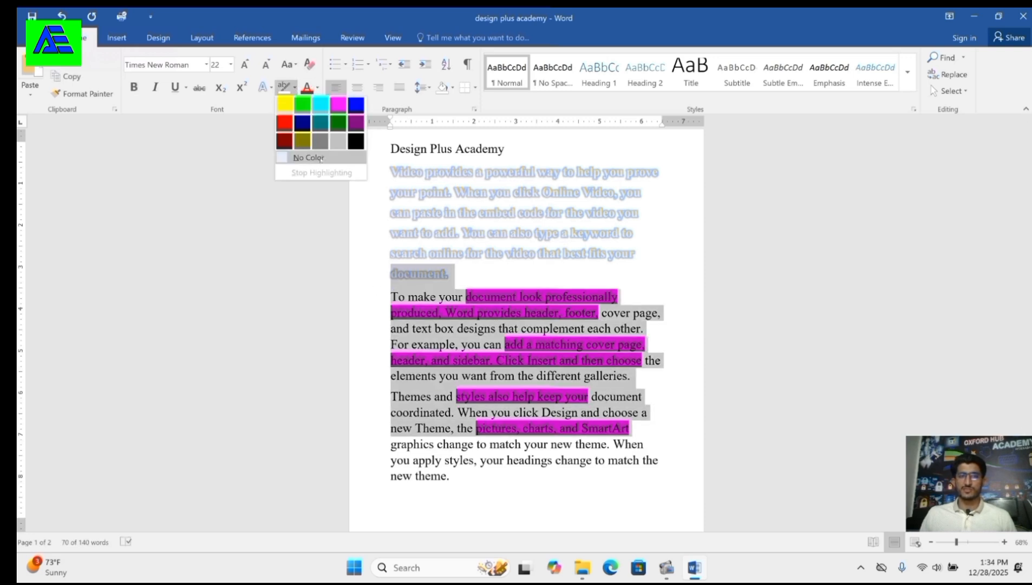
click(308, 158)
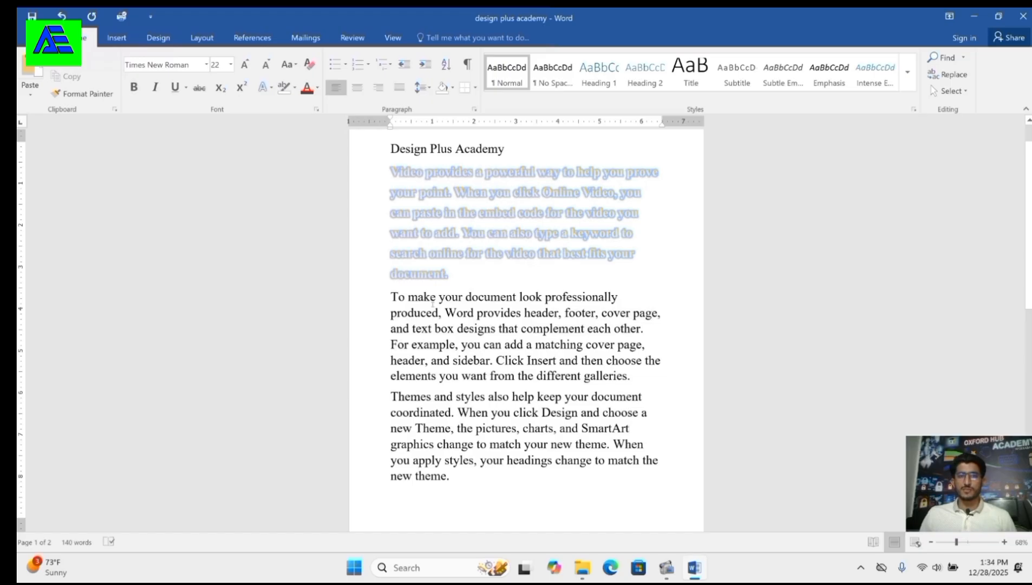
Change the font color of the second paragraph's first five lines to standard red
drag(390, 296, 658, 369)
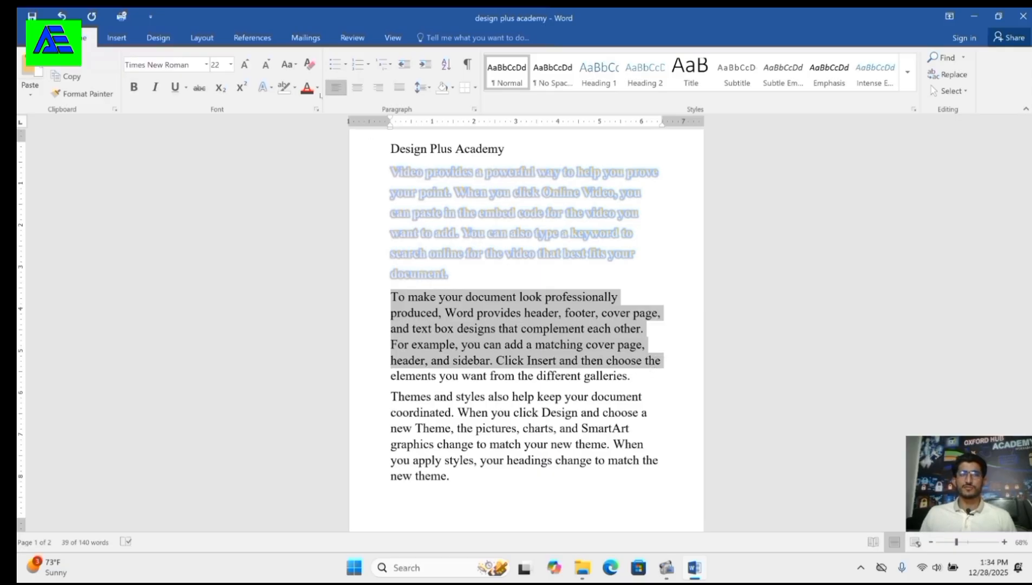
click(317, 88)
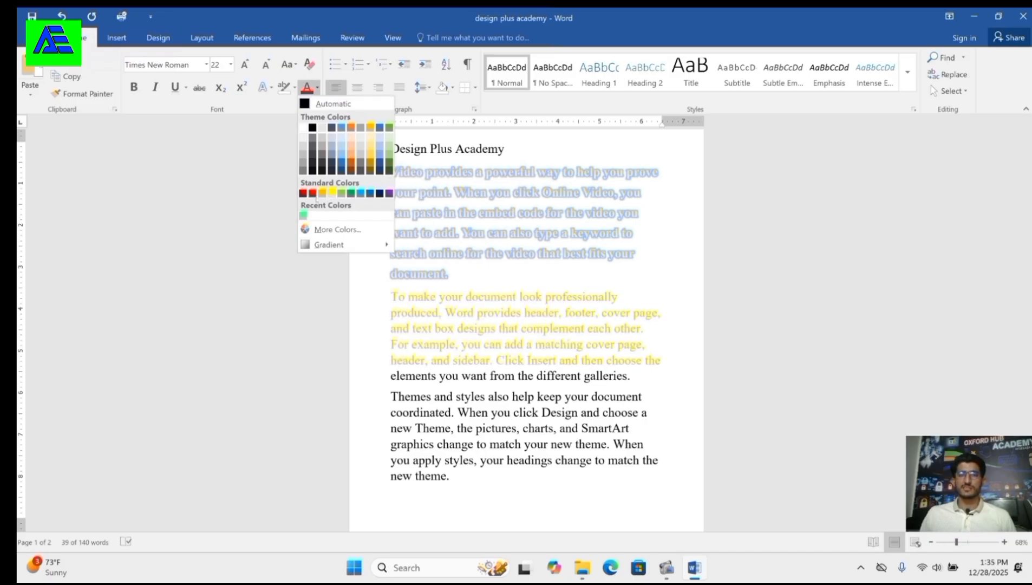
click(312, 194)
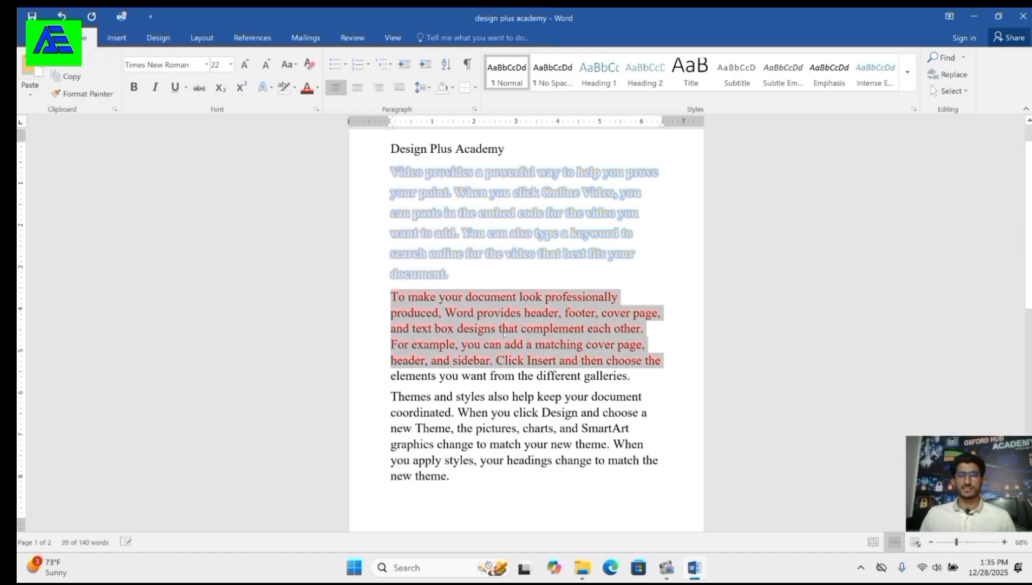
click(593, 328)
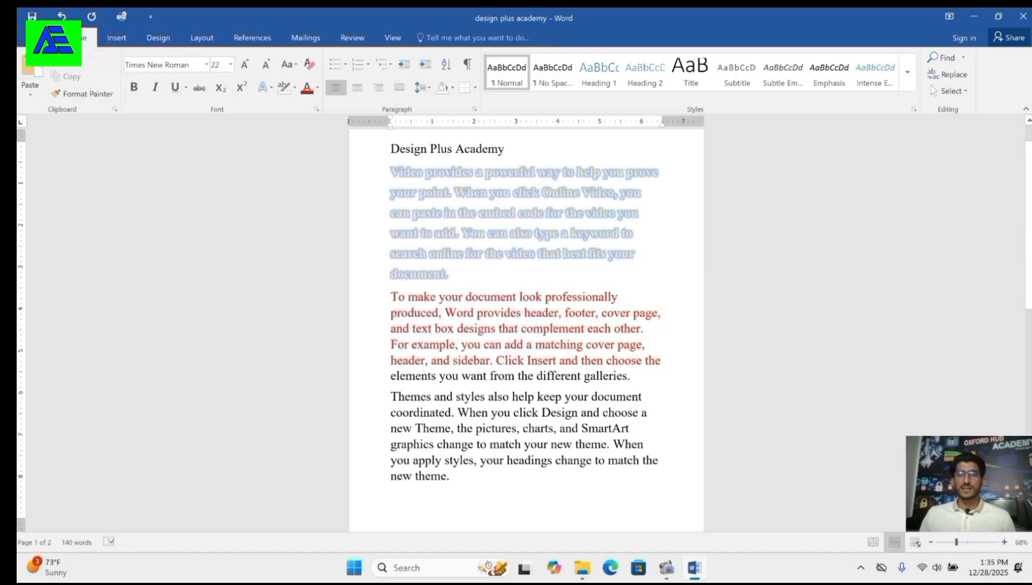
Enlarge the title "Design Plus Academy" to 48 pt
scroll(534, 331, down, 1)
scroll(533, 330, up, 2)
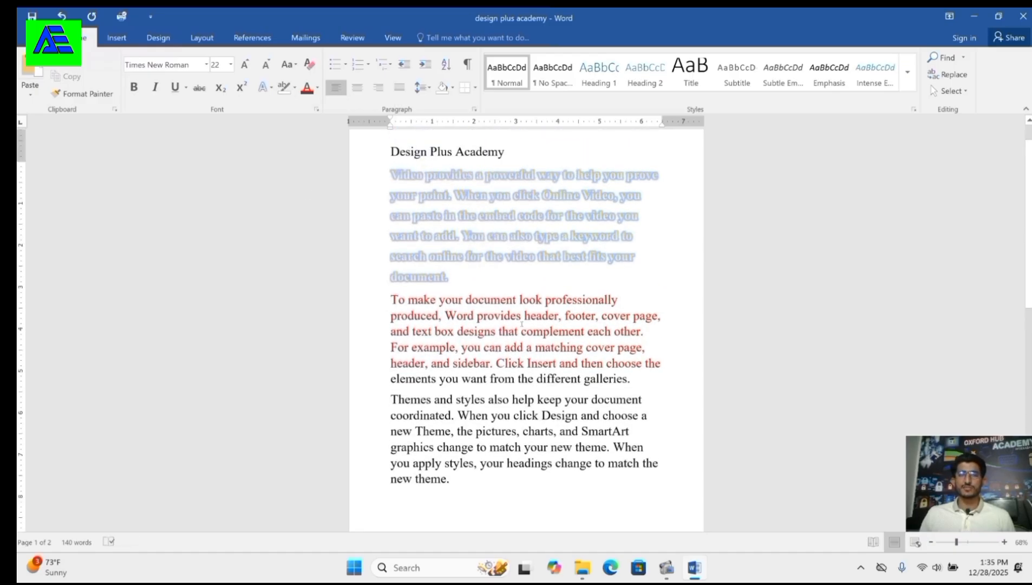
drag(511, 186, 390, 186)
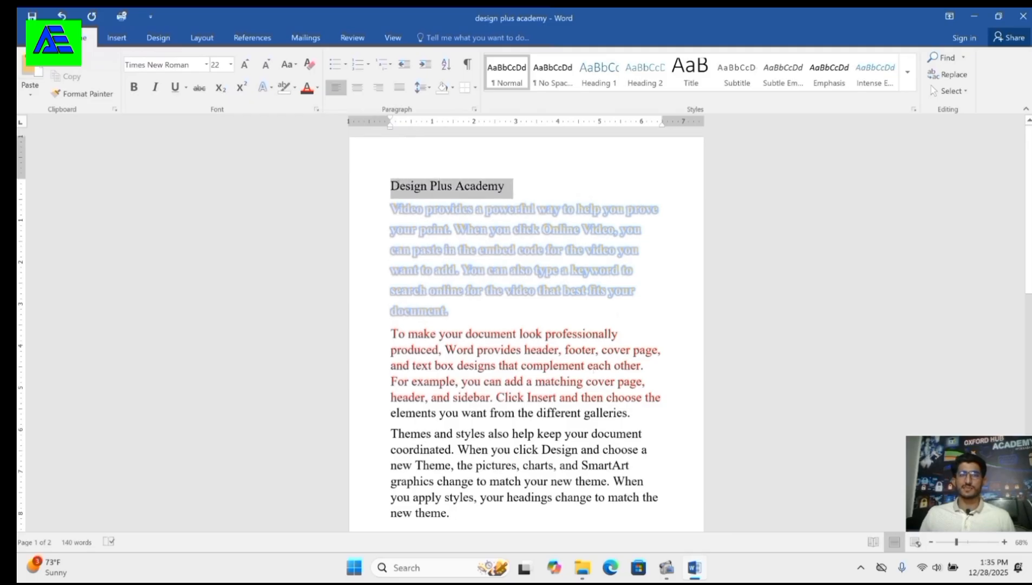
click(245, 65)
click(245, 64)
click(245, 65)
click(245, 65)
click(245, 65)
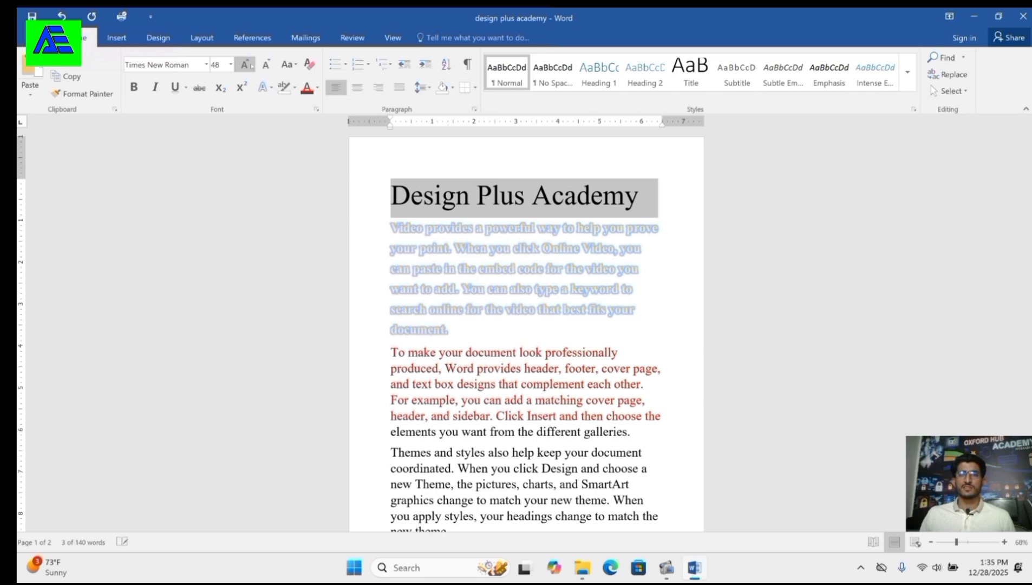
click(590, 288)
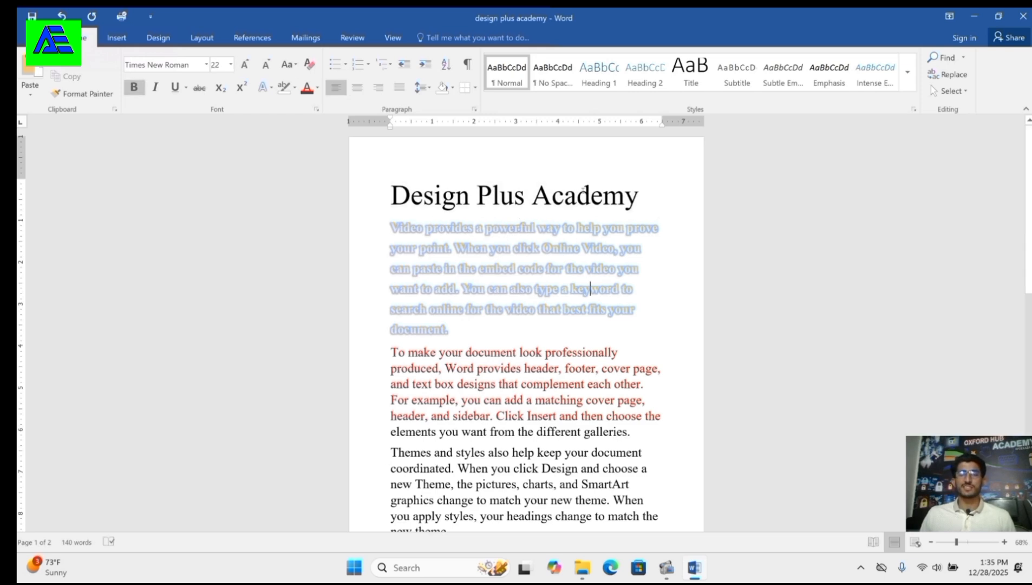
Color the title "Design Plus Academy" red and switch its text fill to a gradient fill
drag(645, 195, 389, 181)
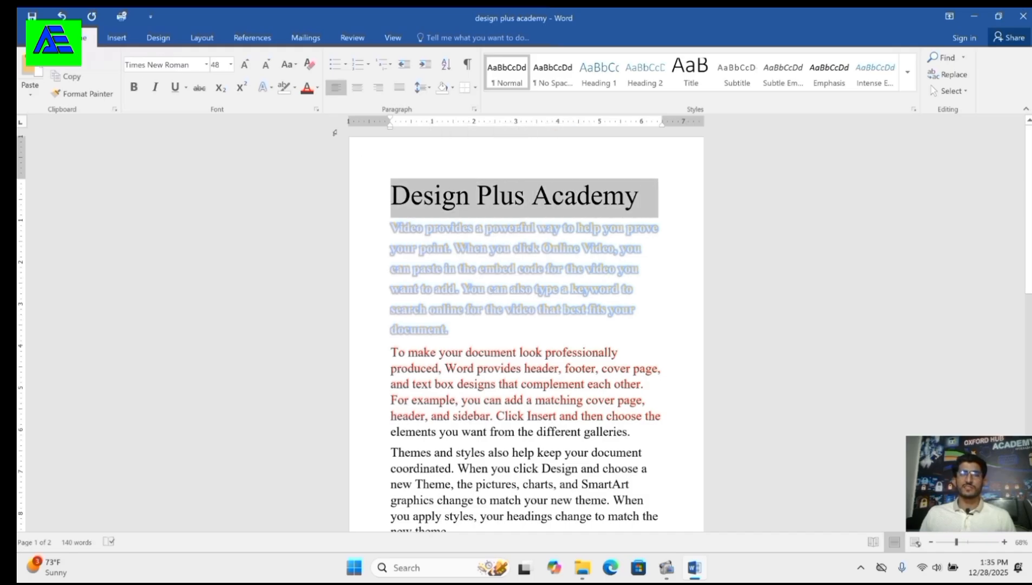
click(310, 89)
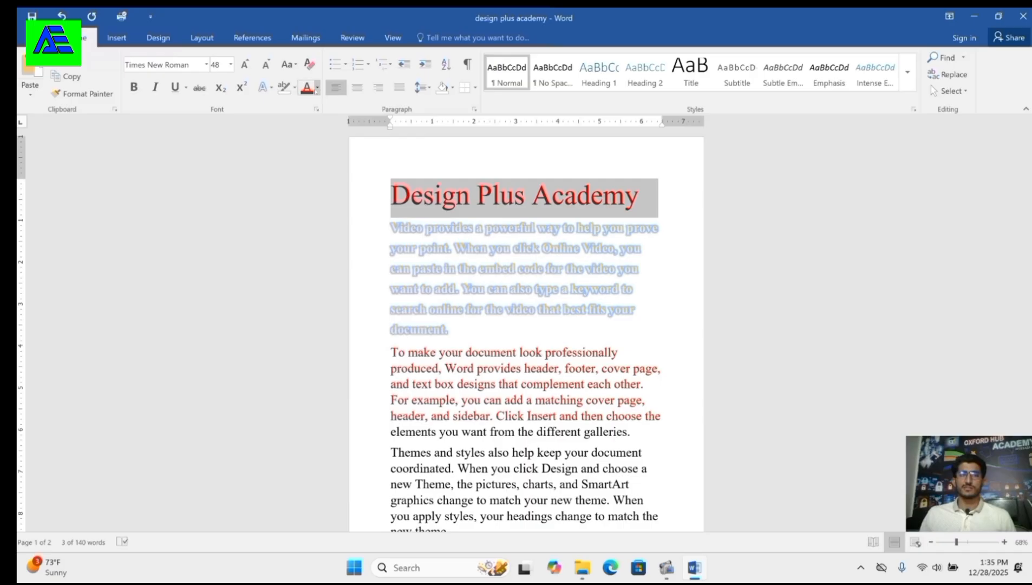
click(318, 87)
mouse_move(331, 245)
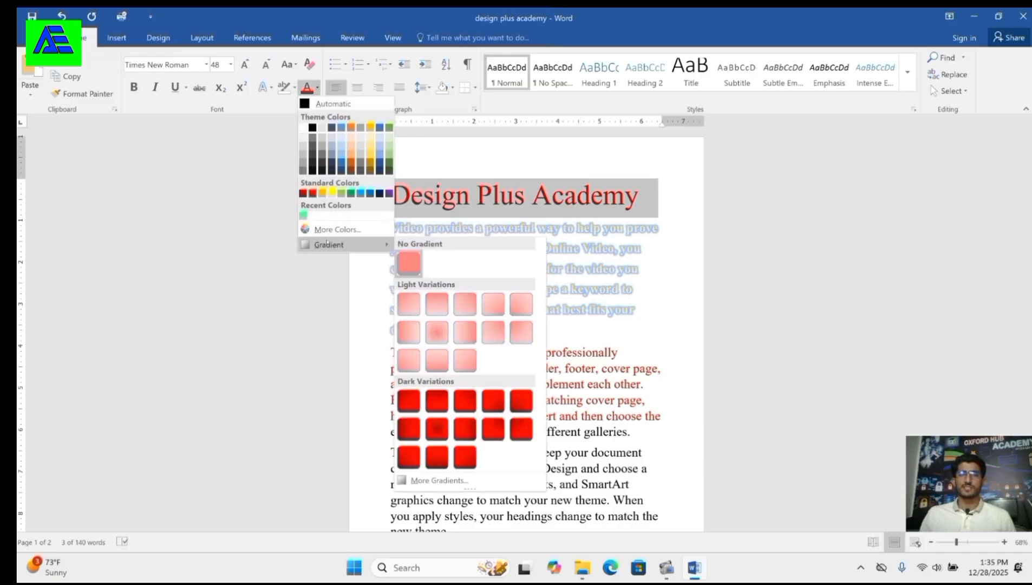
click(439, 480)
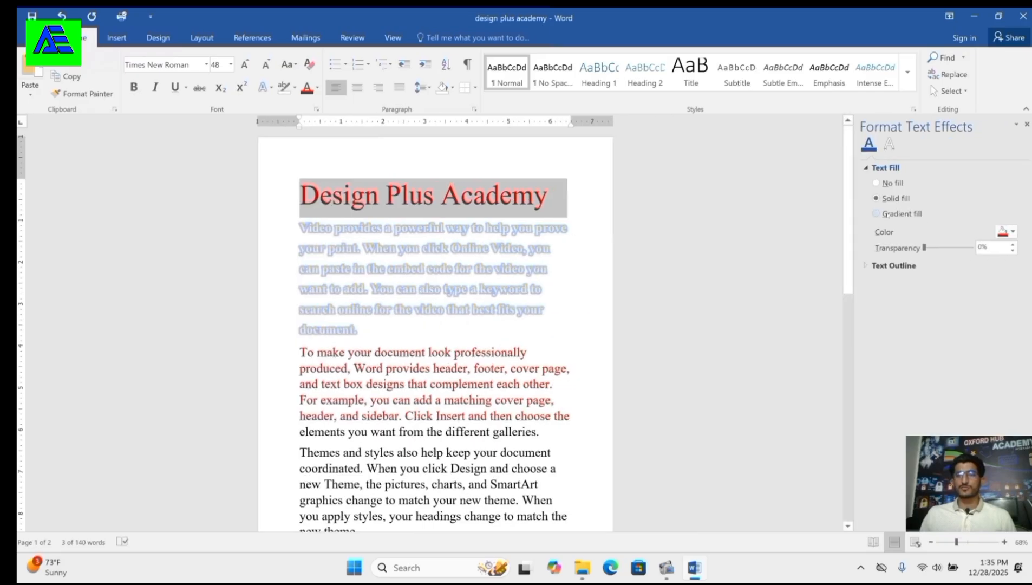
click(875, 213)
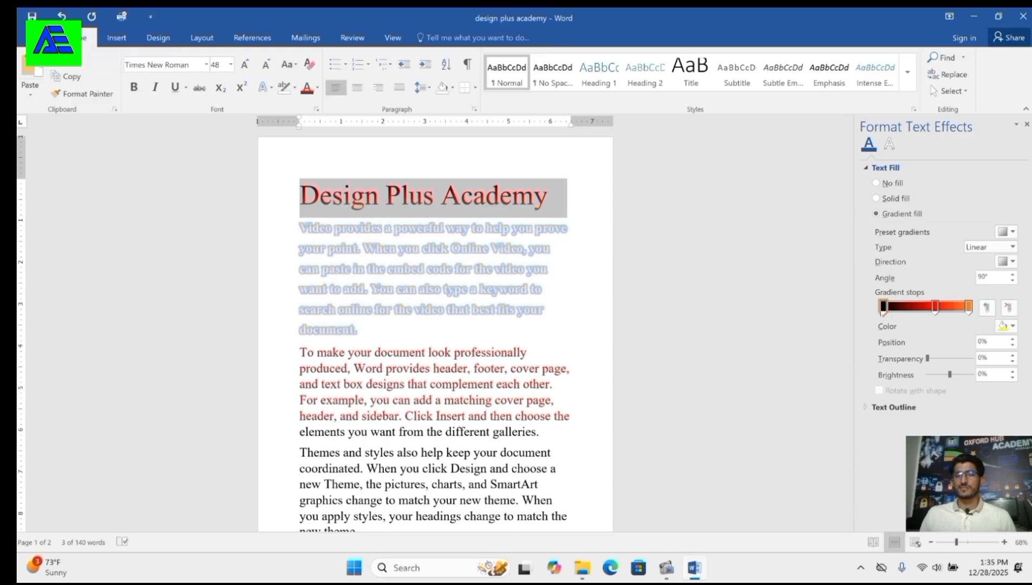
Set the title's gradient stops to red, yellow and black, moving the middle stop slightly toward red, and close the text effects settings
click(1004, 326)
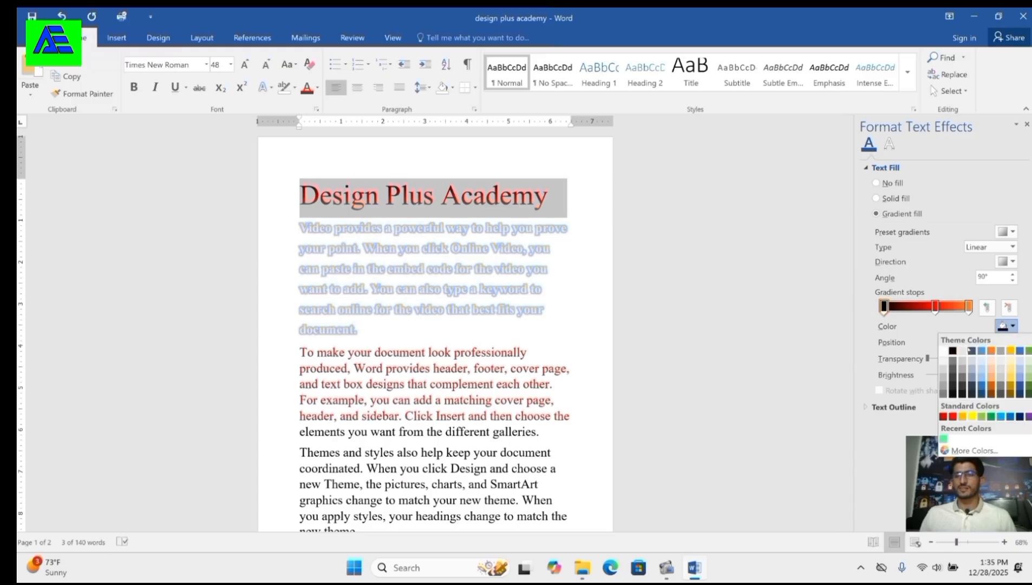
click(952, 416)
click(935, 307)
click(1005, 327)
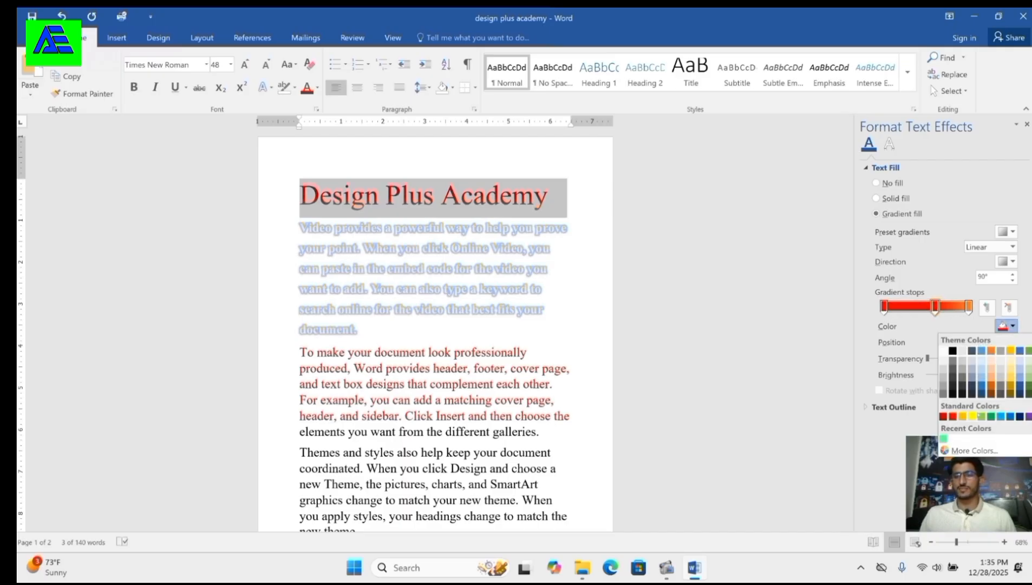
click(973, 416)
drag(935, 307, 924, 307)
click(968, 306)
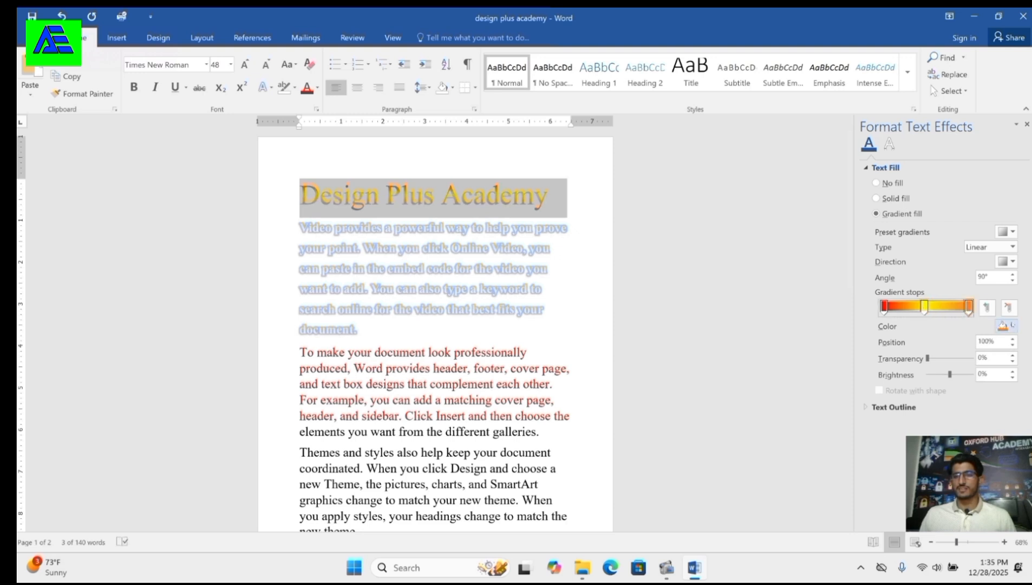
click(1005, 326)
click(952, 350)
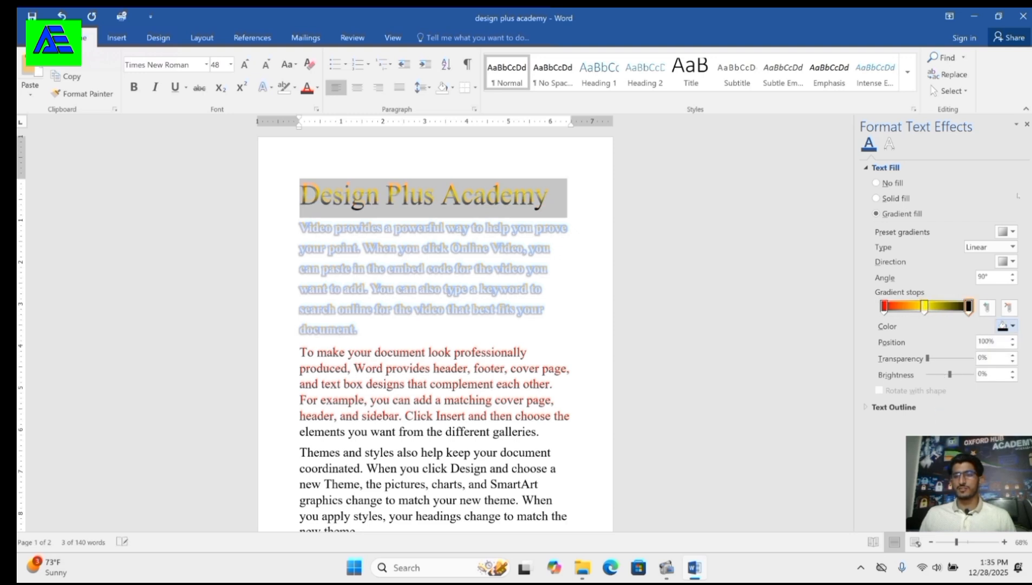
click(1026, 124)
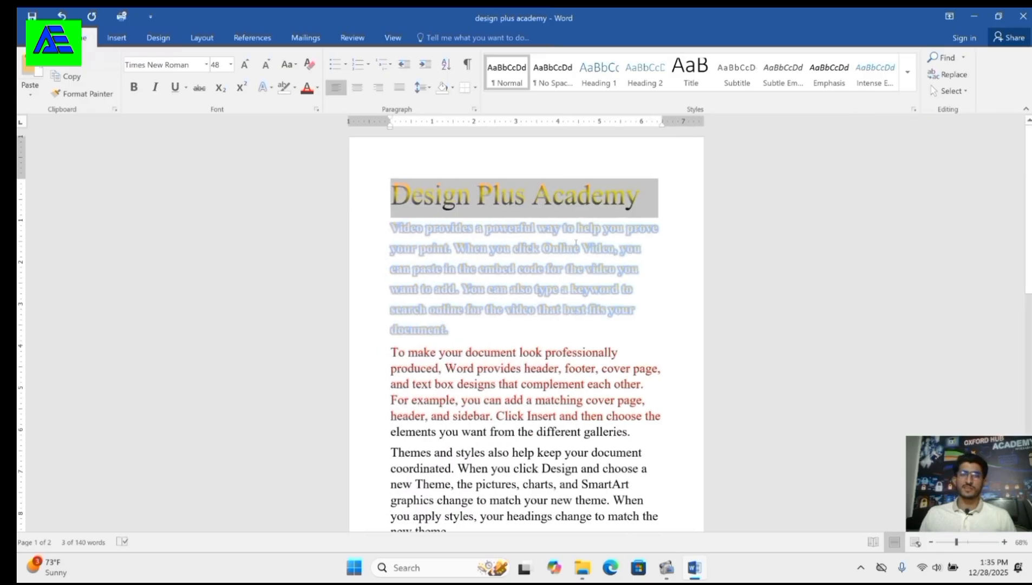
click(574, 248)
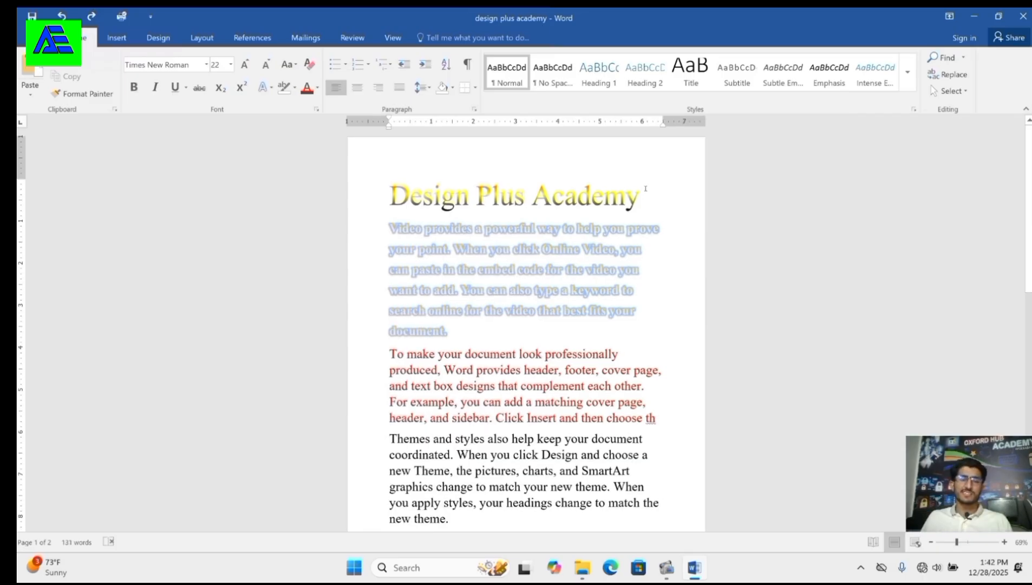
Apply the horizontal gradient variation running from red through yellow to black to the title "Design Plus Academy"
drag(647, 189, 390, 196)
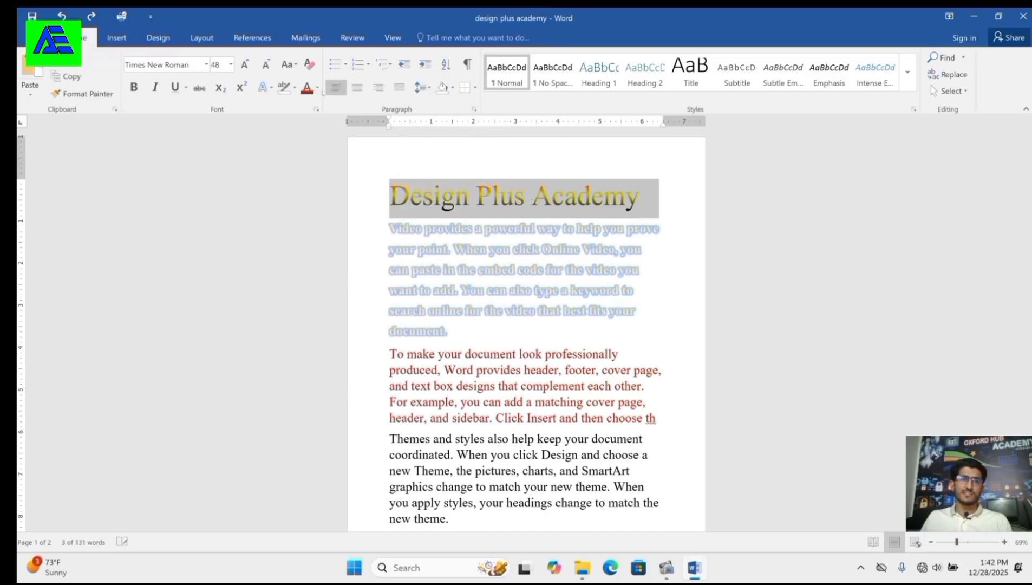
click(318, 87)
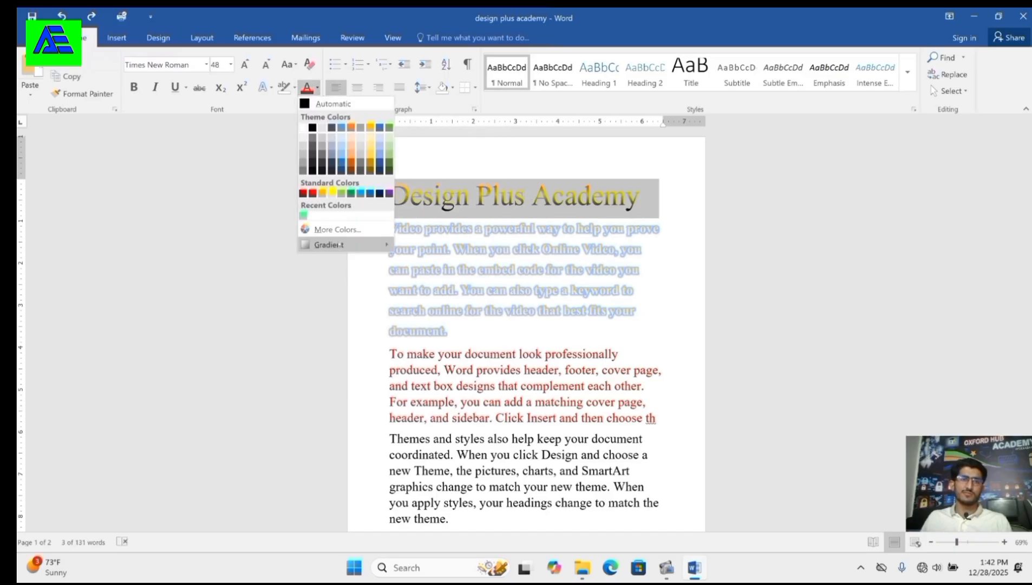
mouse_move(338, 245)
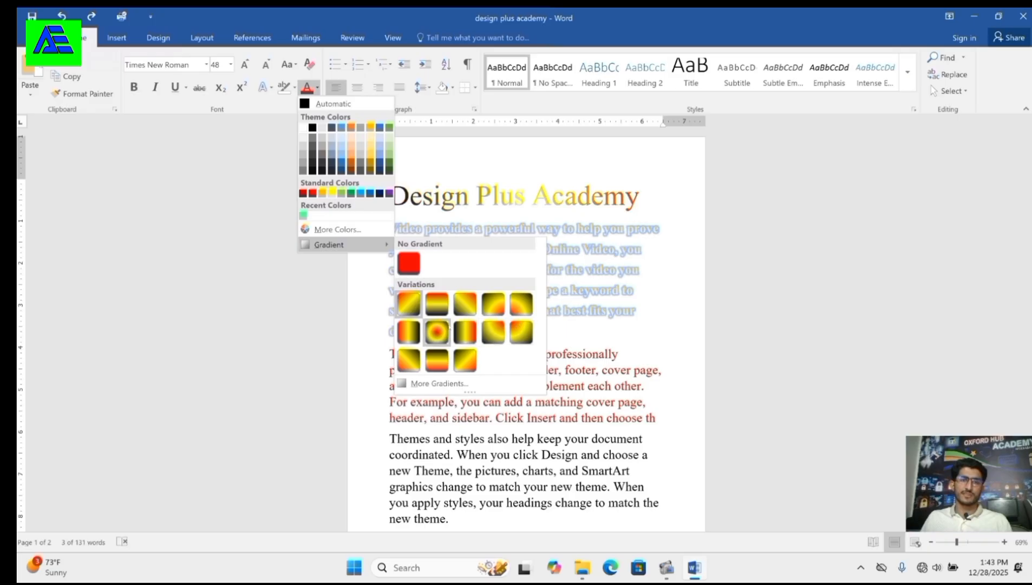
click(414, 327)
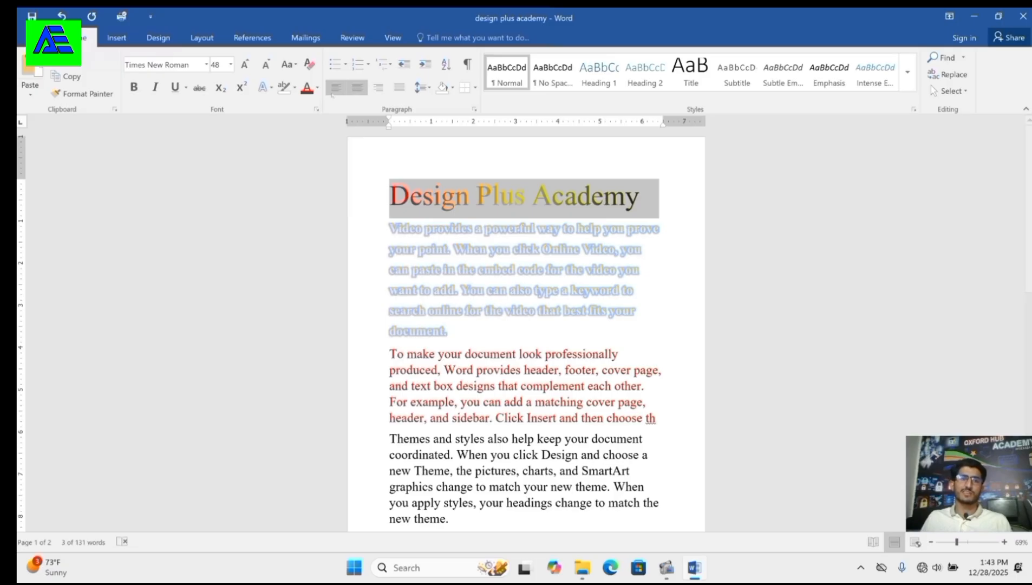
Clear all formatting from the title "Design Plus Academy" and enlarge it to 26 pt
click(309, 65)
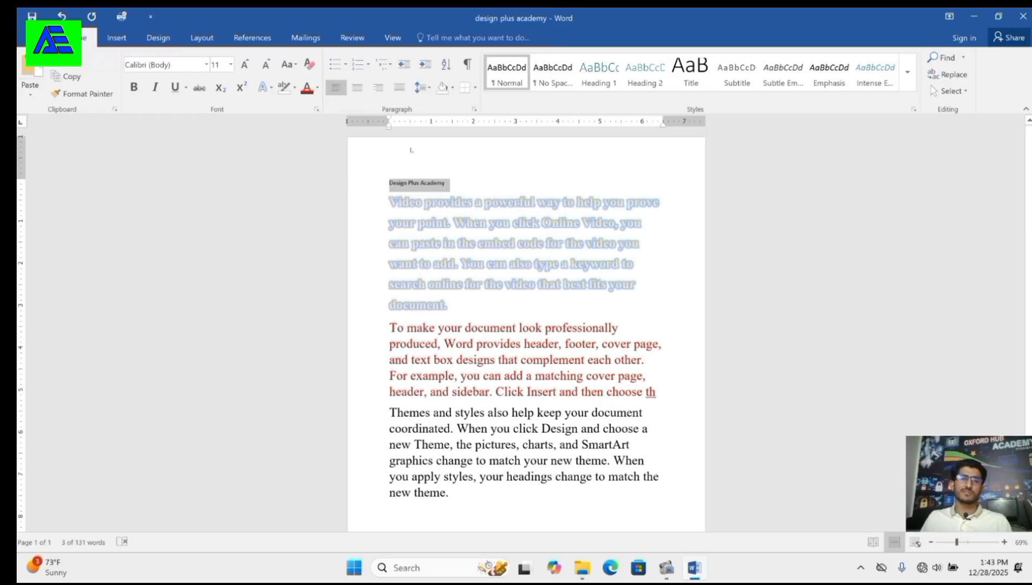
click(244, 65)
click(245, 64)
click(244, 65)
click(244, 64)
click(244, 64)
click(244, 64)
click(245, 64)
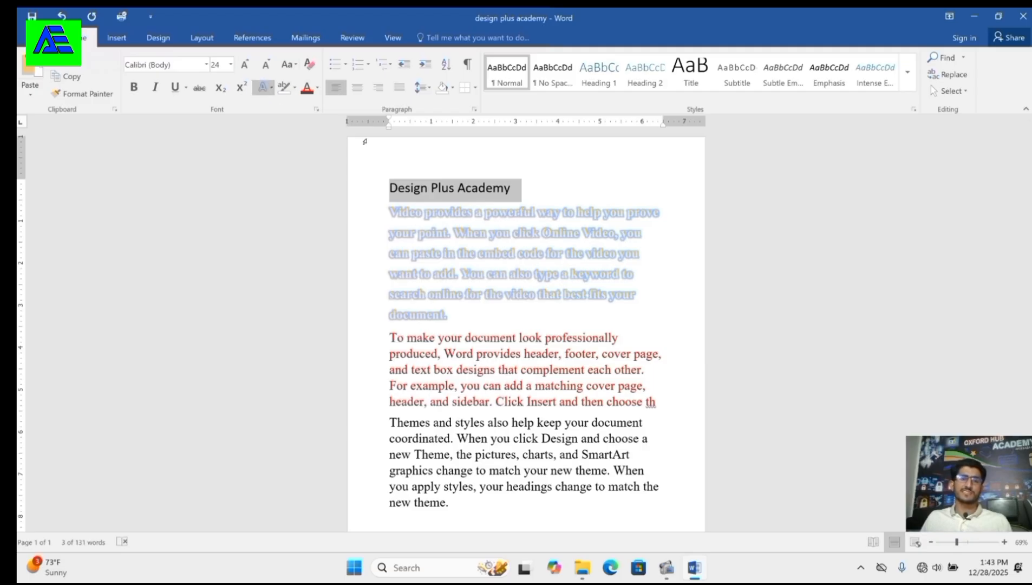
click(244, 65)
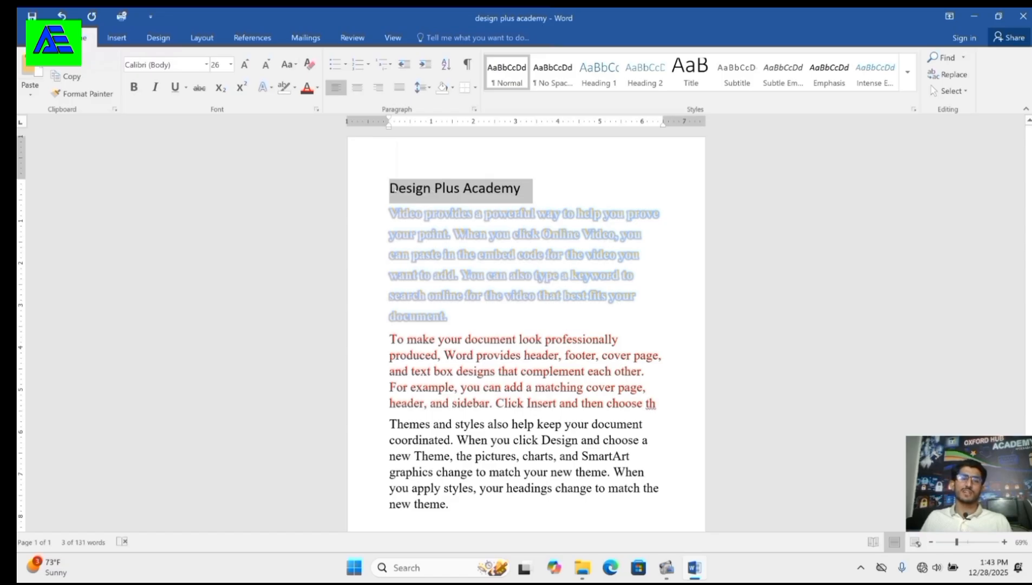
Change the title's case to Sentence case, lowercase and UPPERCASE in turn, ending with Capitalize Each Word
click(295, 64)
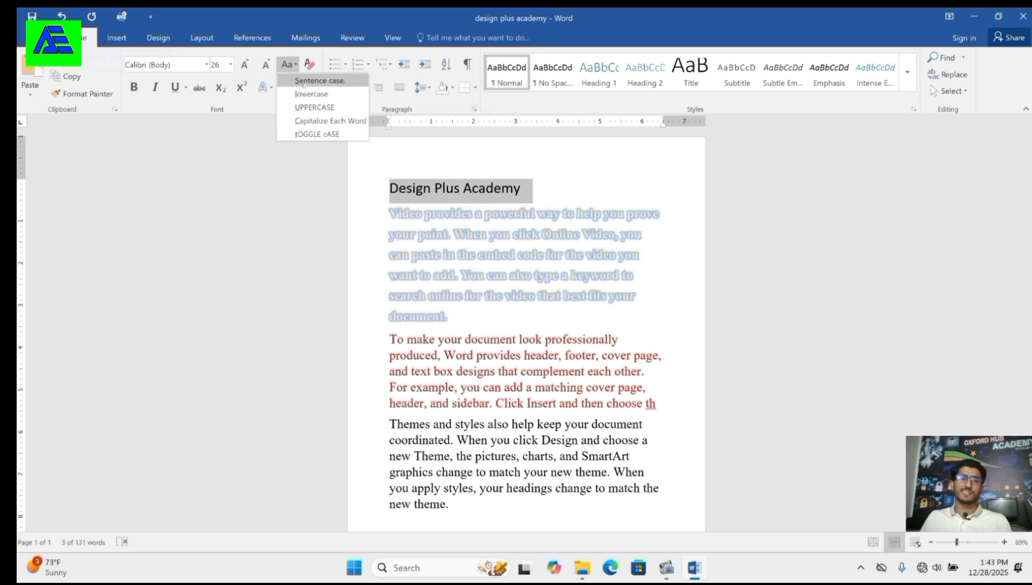
click(304, 82)
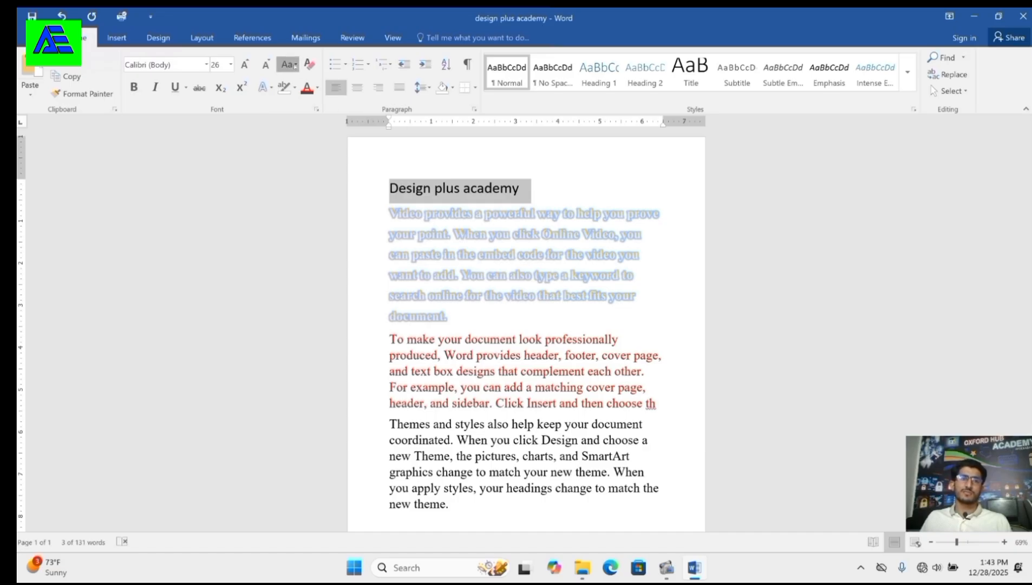
click(294, 65)
click(302, 94)
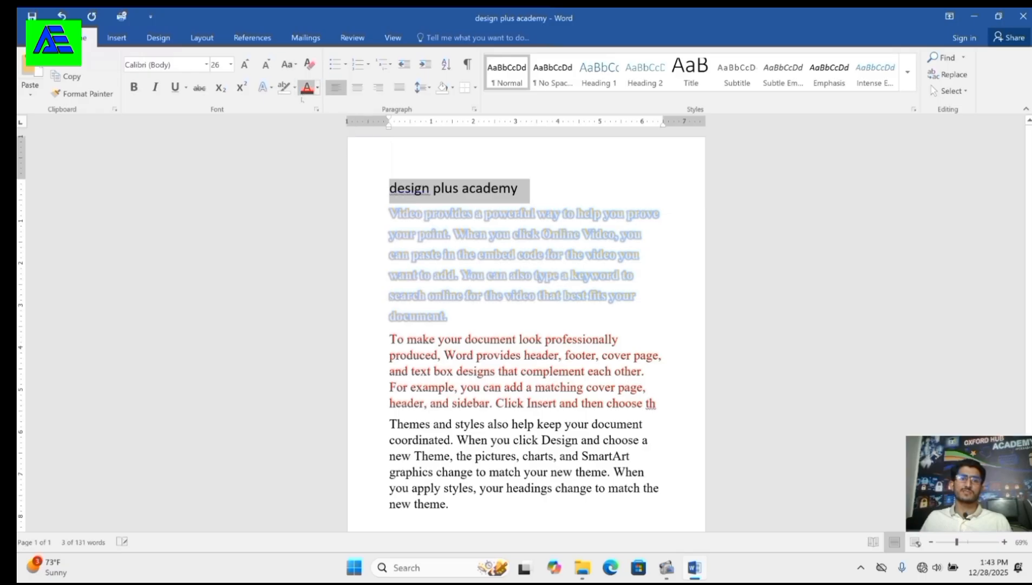
click(294, 65)
click(314, 107)
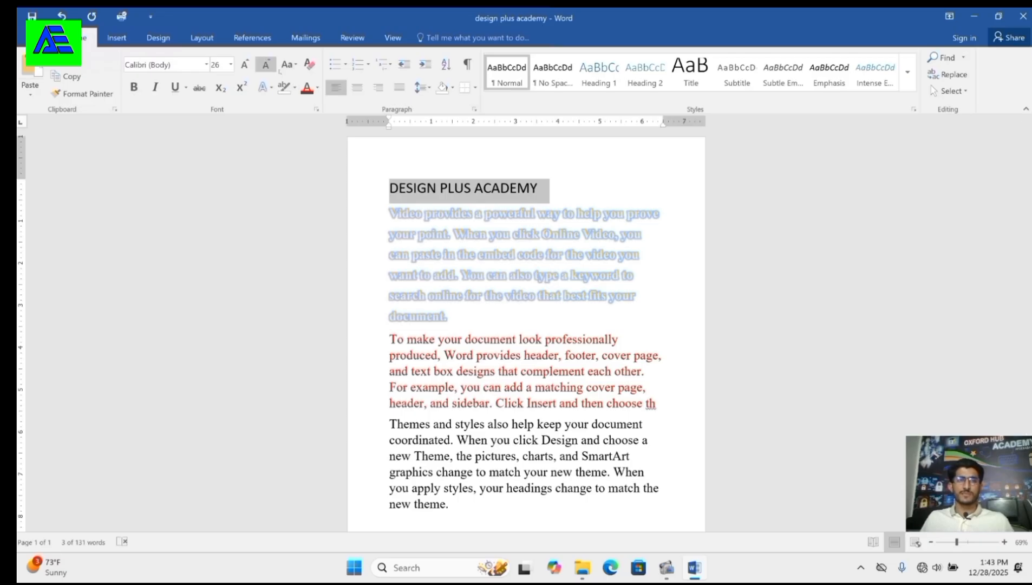
click(287, 64)
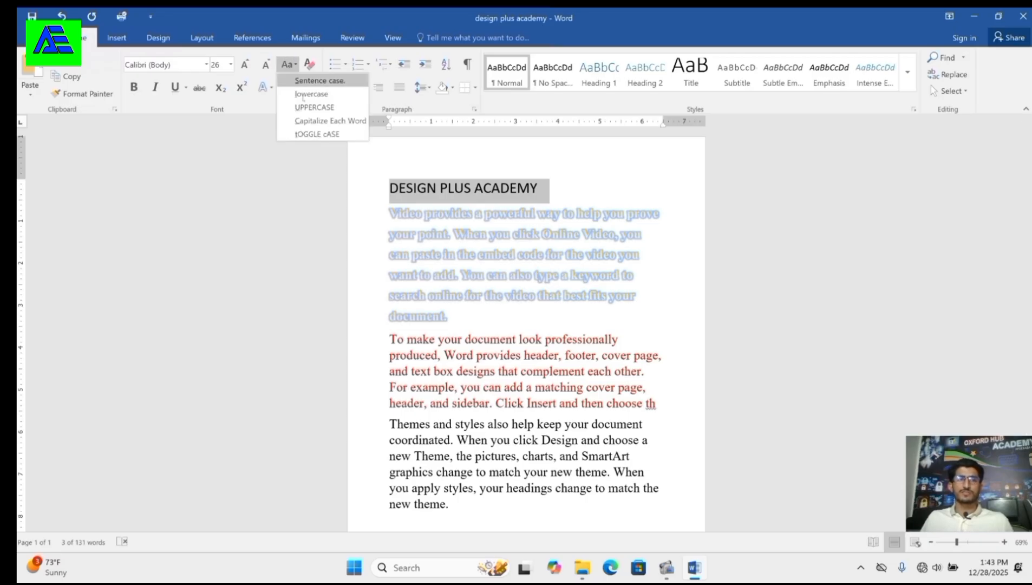
click(323, 121)
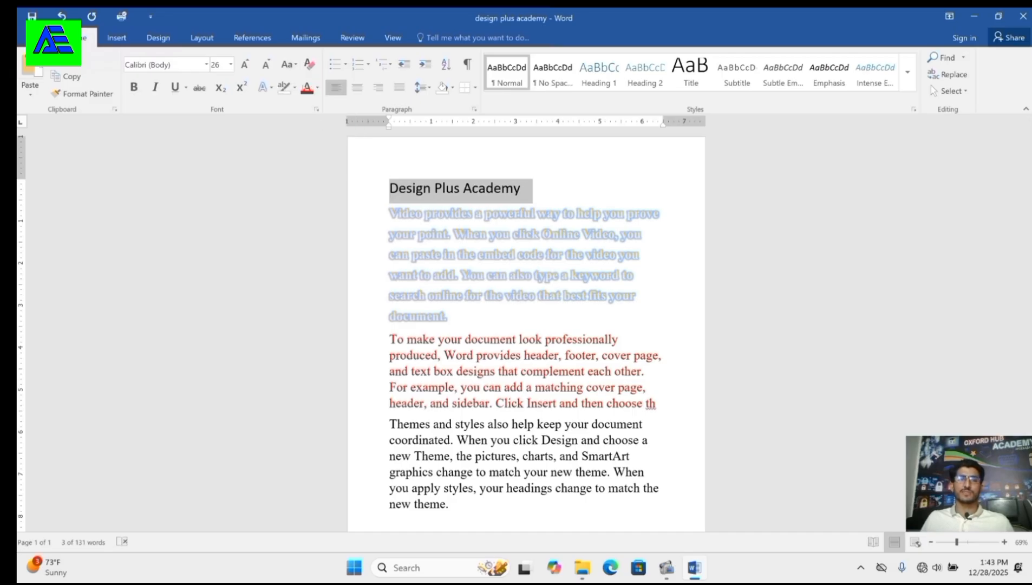
Change the title "Design Plus Academy" to tOGGLE cASE and place the cursor after its first letter
click(287, 64)
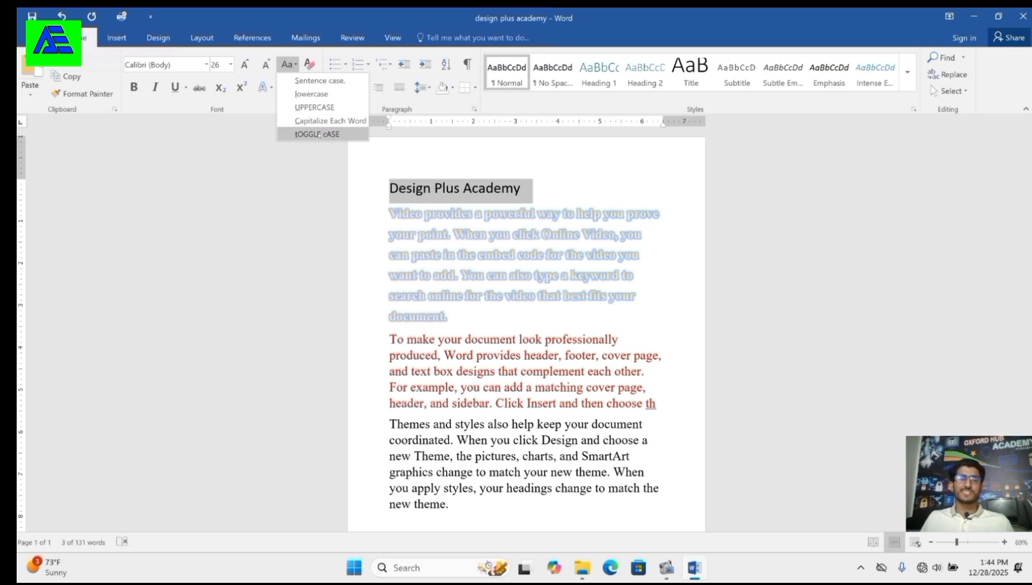
click(317, 134)
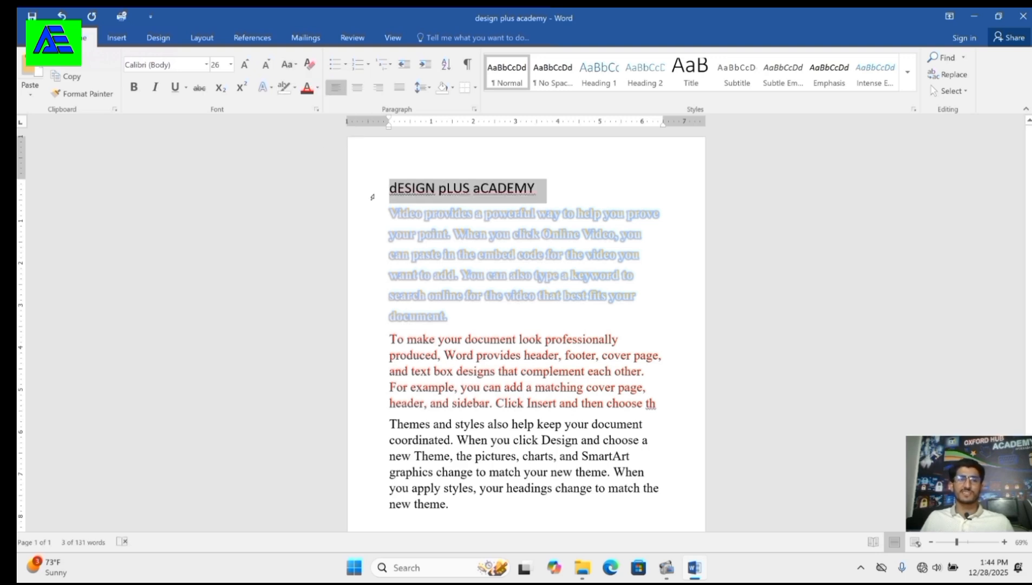
click(398, 190)
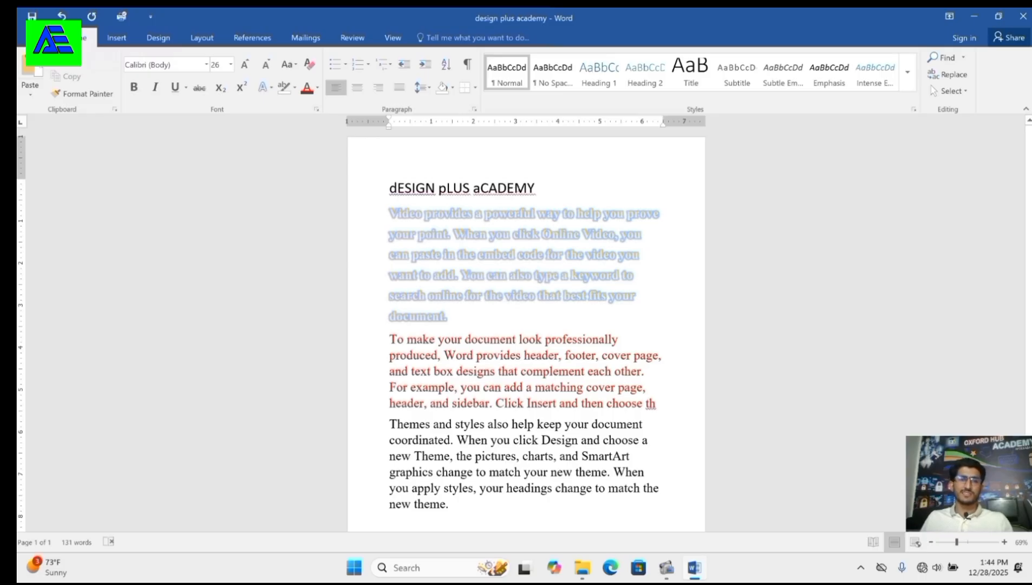
drag(398, 187, 391, 188)
click(395, 189)
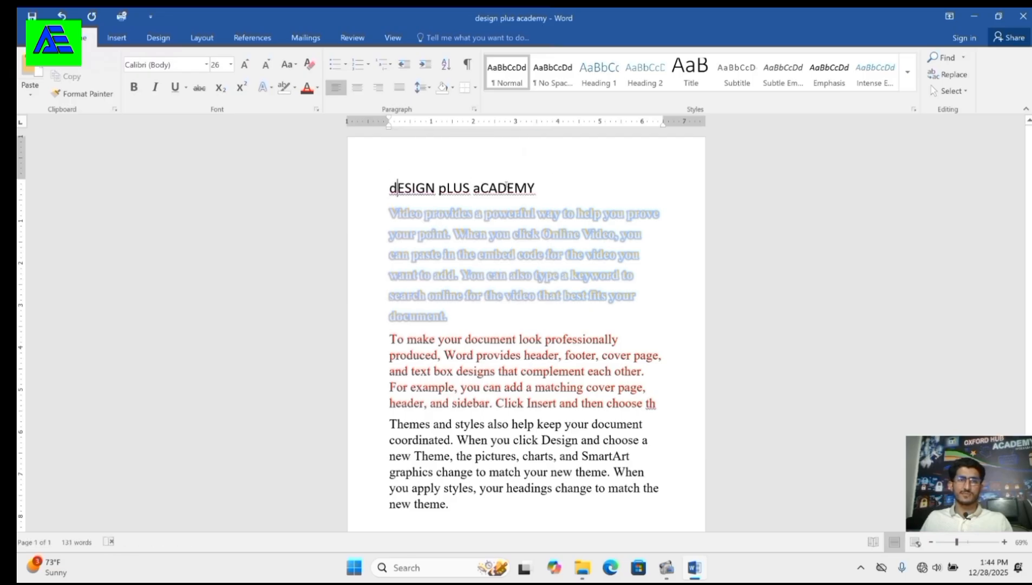
Change the case of the whole title to Sentence case
drag(542, 187, 385, 187)
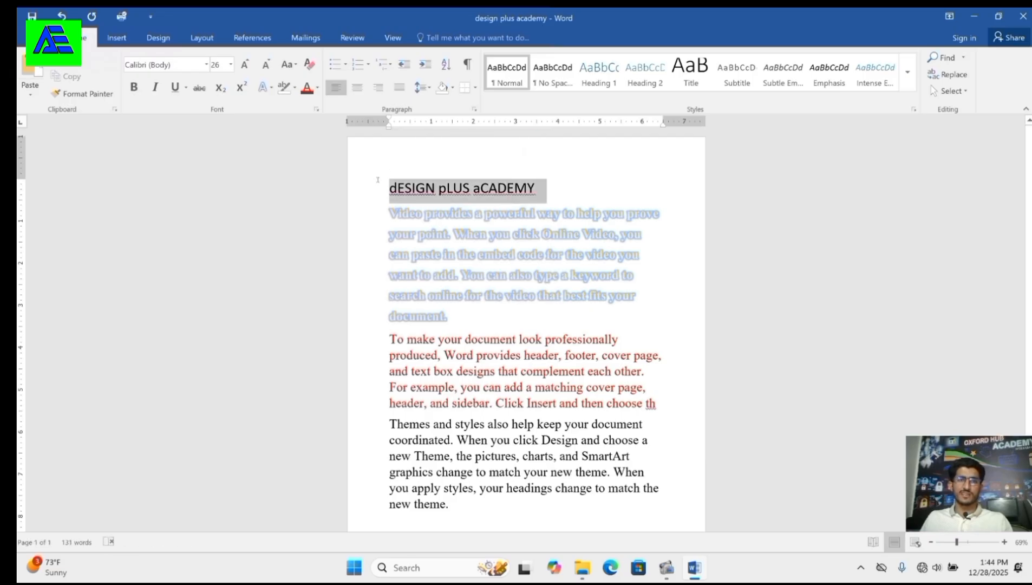
click(287, 64)
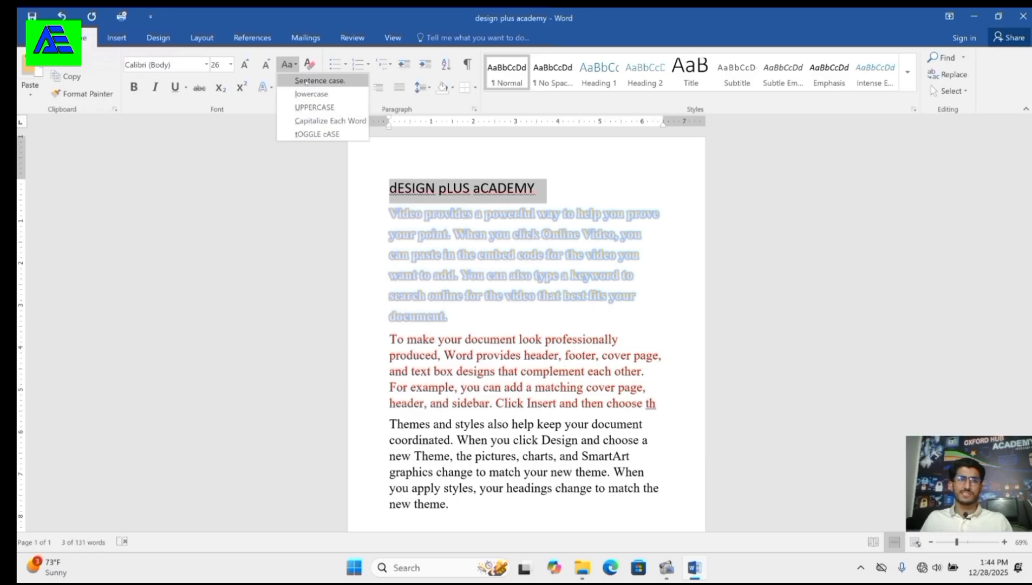
click(304, 82)
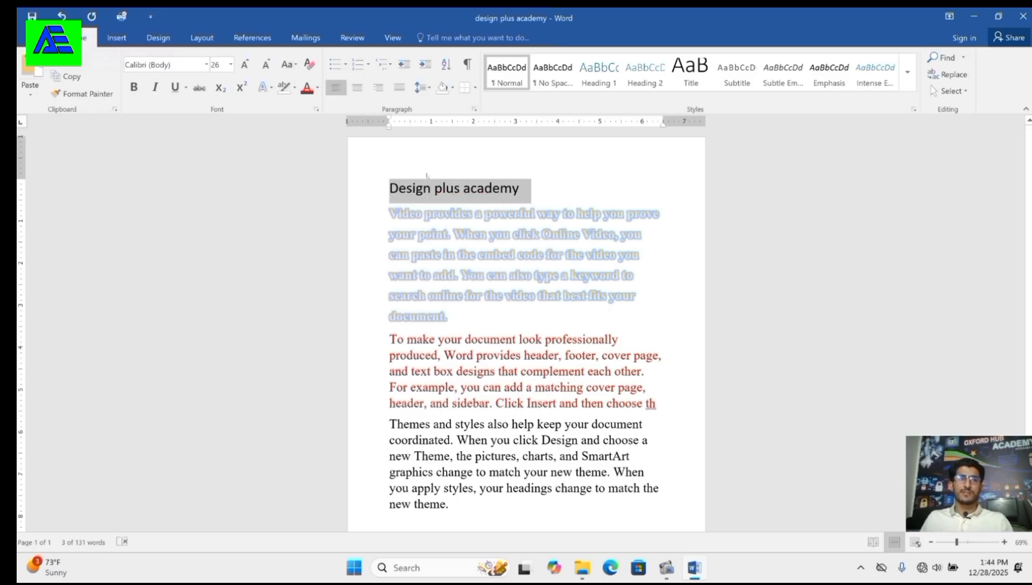
Copy the last paragraph, starting "Themes and styles also help", and paste a duplicate directly below it
scroll(464, 188, down, 2)
scroll(464, 190, down, 1)
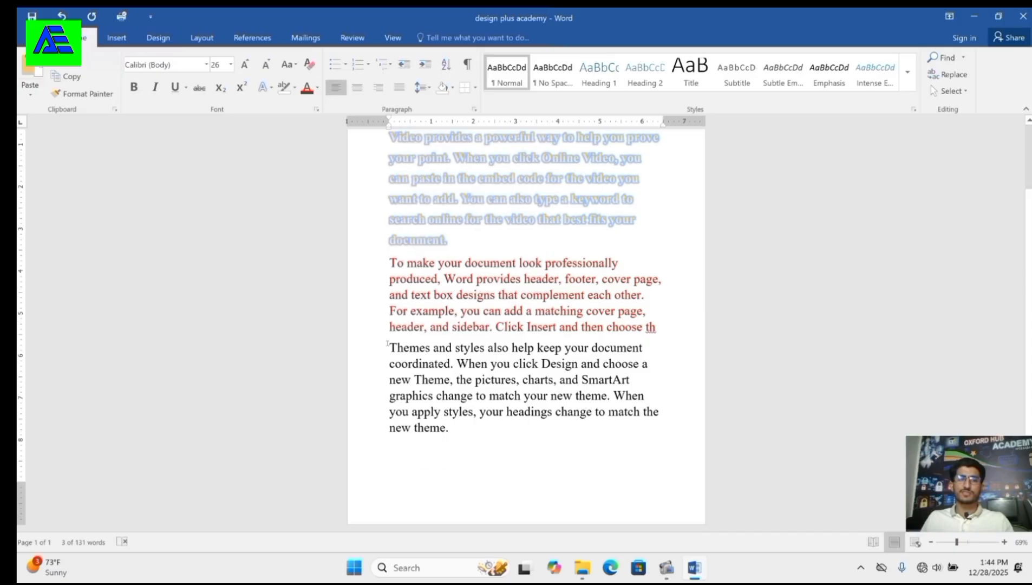
drag(388, 348, 394, 455)
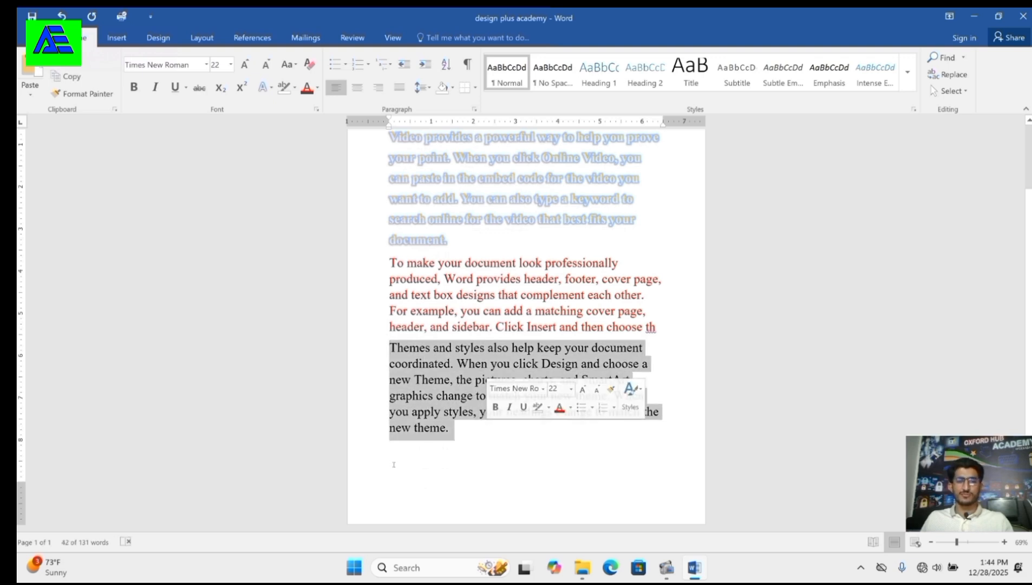
click(400, 458)
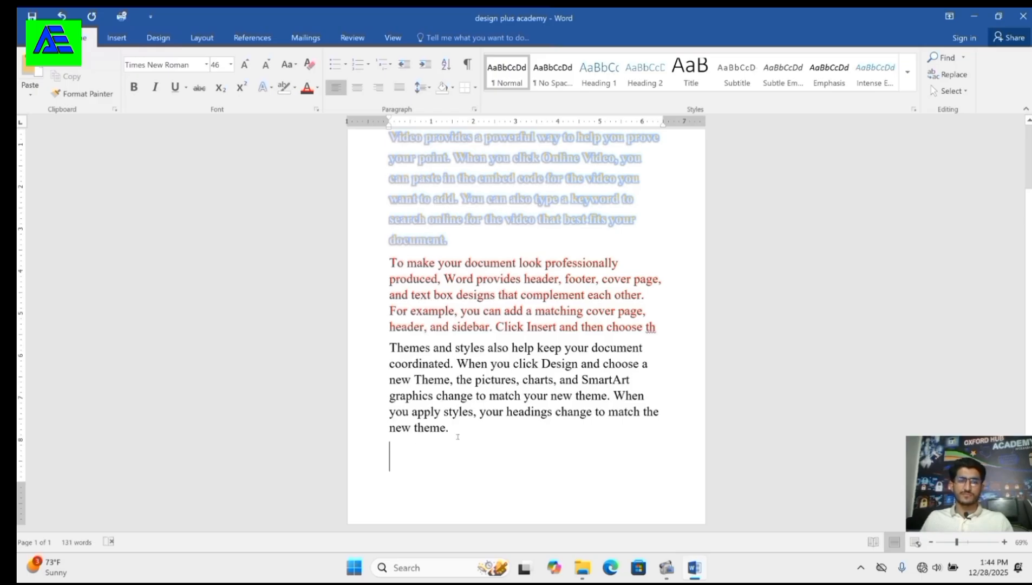
drag(458, 431, 374, 356)
key(ctrl+c)
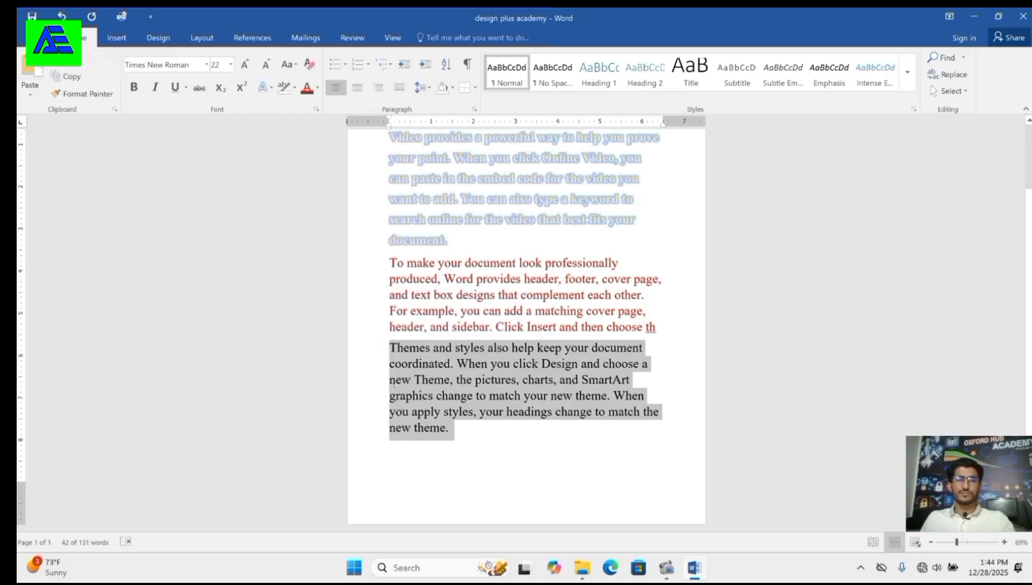
click(397, 451)
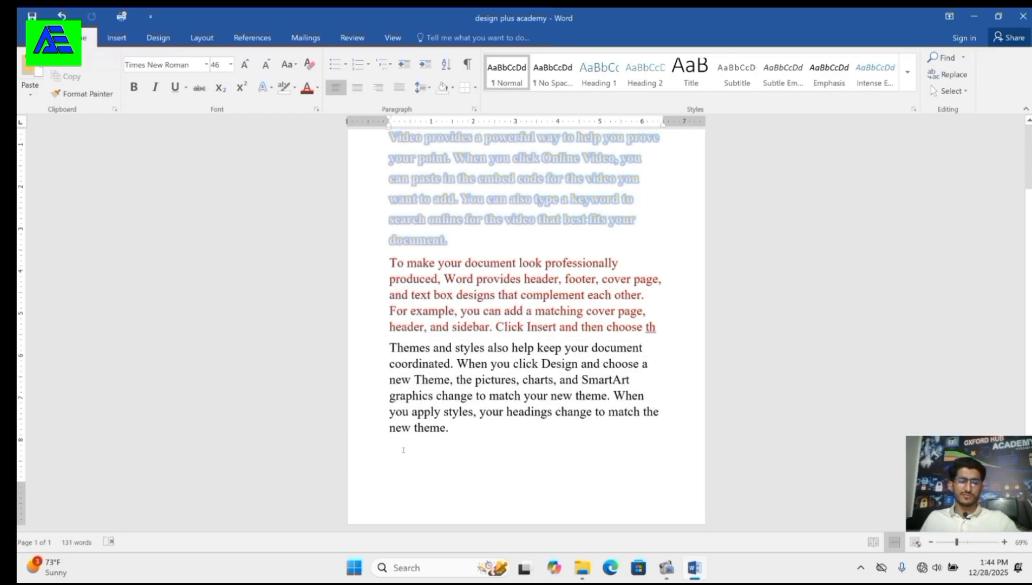
key(ctrl+v)
Copy the formatting of the "Video provides" paragraph onto the first "Themes and styles" paragraph with Format Painter
scroll(423, 399, up, 2)
scroll(422, 398, up, 5)
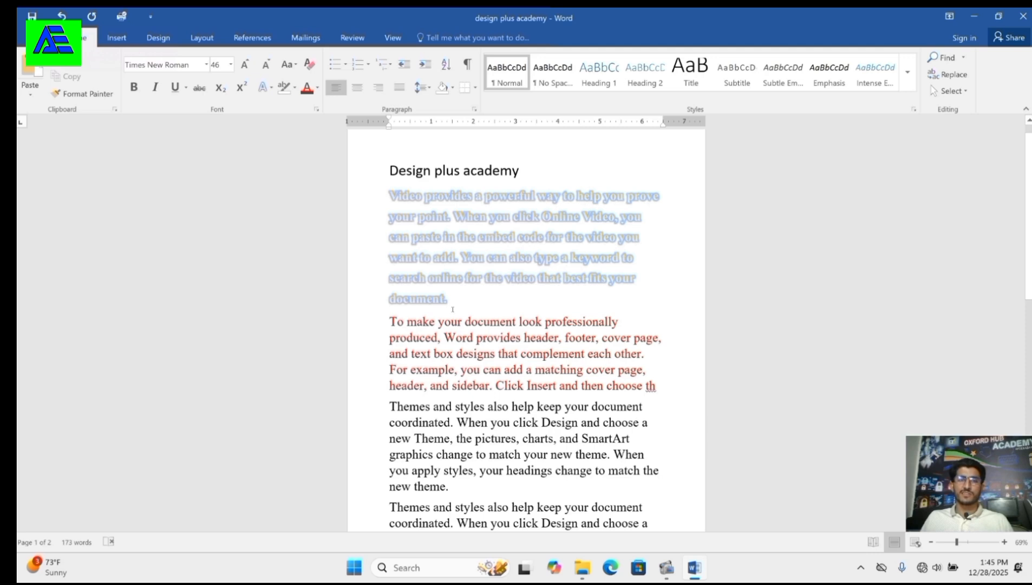
drag(452, 310, 389, 195)
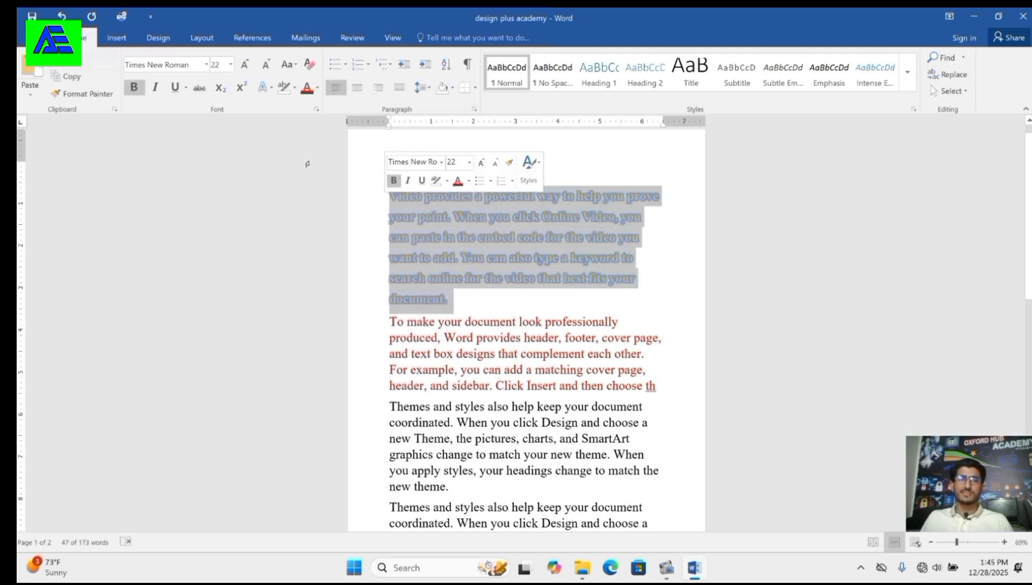
click(88, 94)
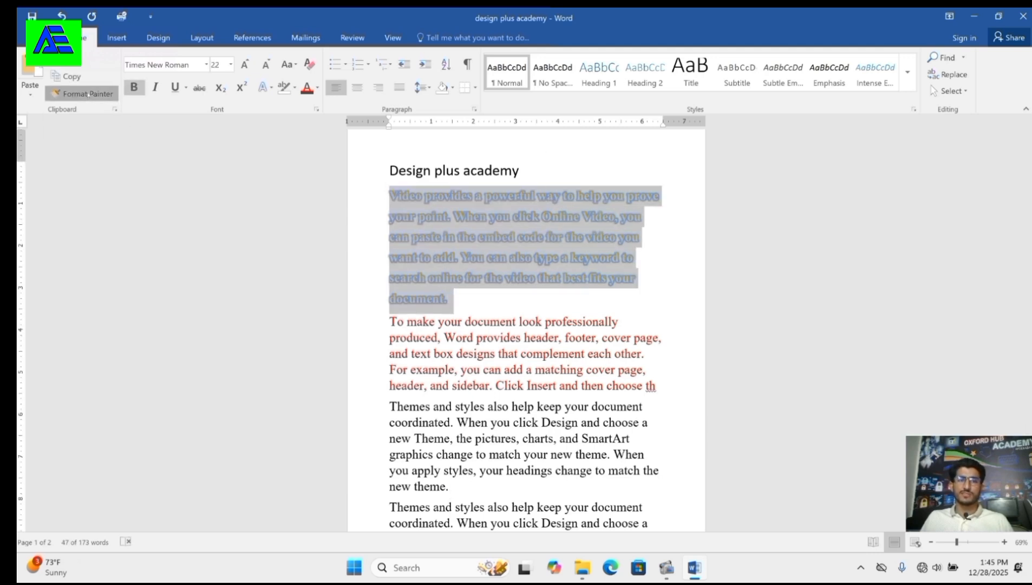
scroll(394, 407, down, 1)
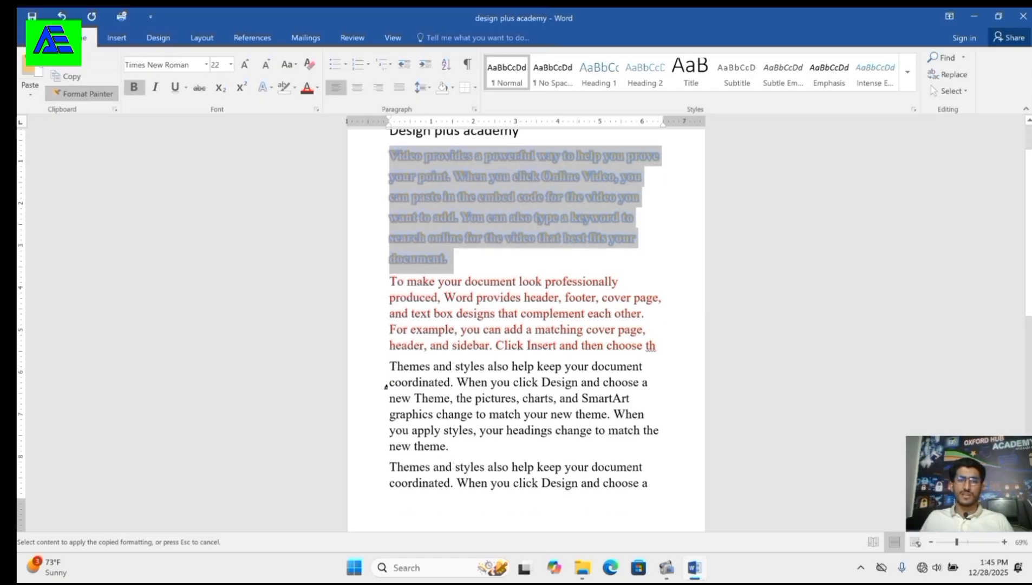
mouse_move(391, 364)
mouse_down()
mouse_move(495, 413)
mouse_move(568, 429)
mouse_move(547, 440)
mouse_move(582, 444)
mouse_up()
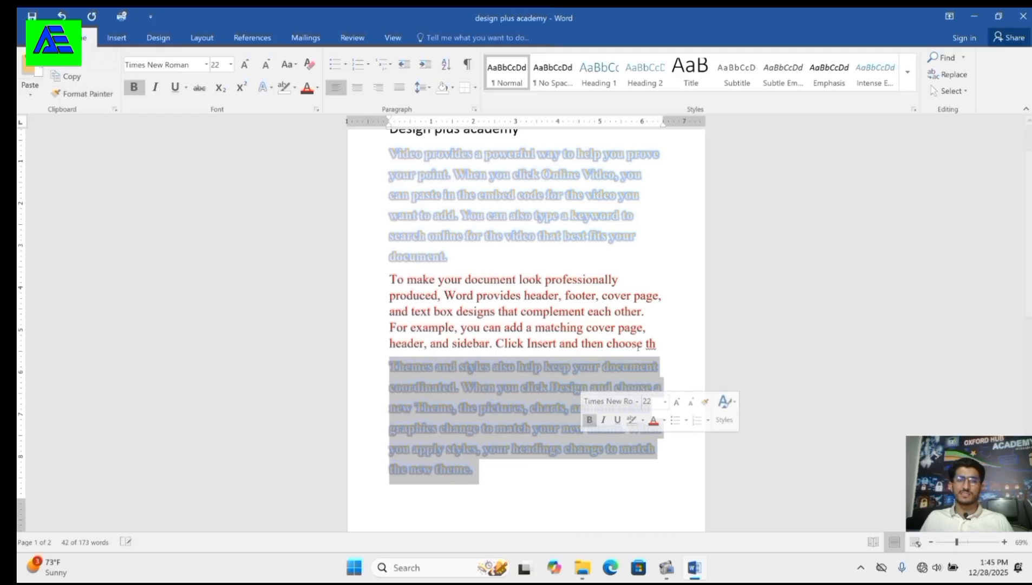
click(672, 347)
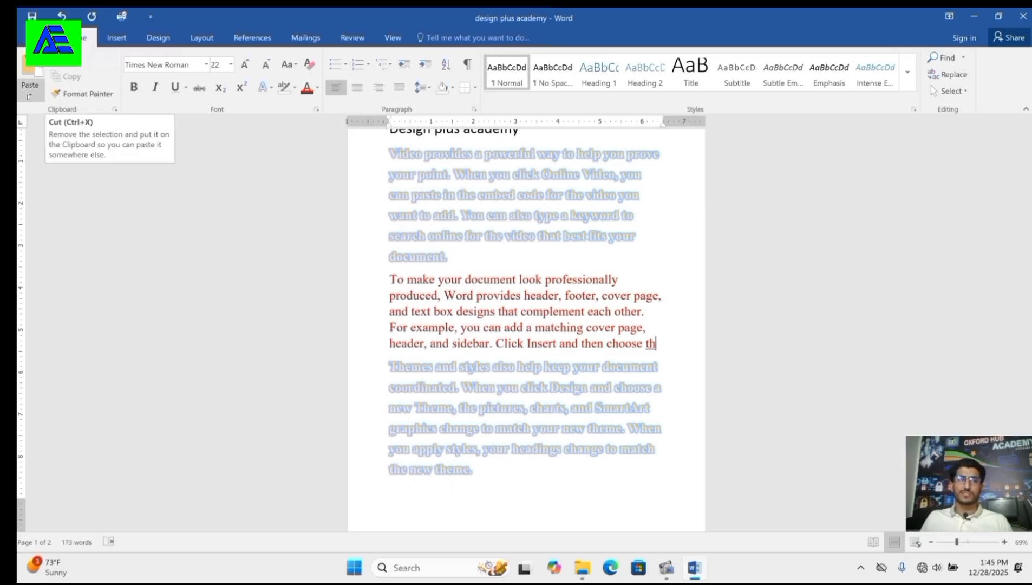
Copy the plain "Themes and styles" paragraph on page two and paste it with its source formatting kept
scroll(487, 405, down, 2)
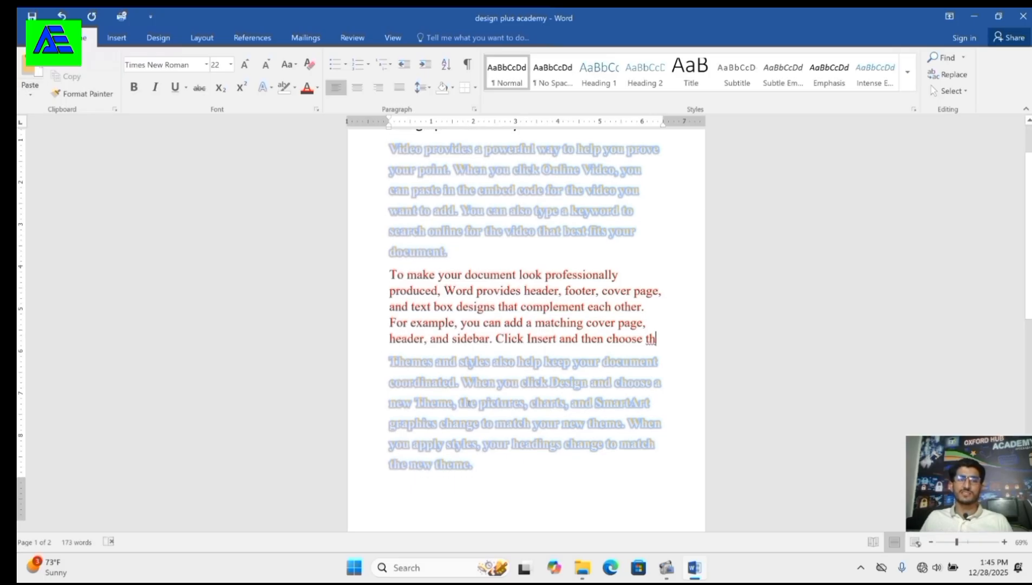
scroll(475, 406, down, 5)
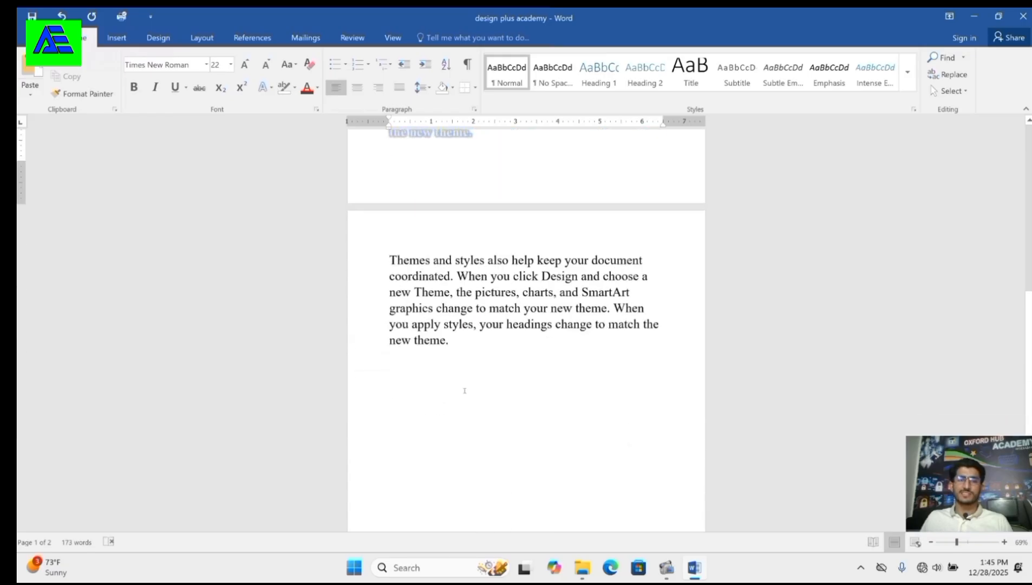
drag(458, 350, 382, 255)
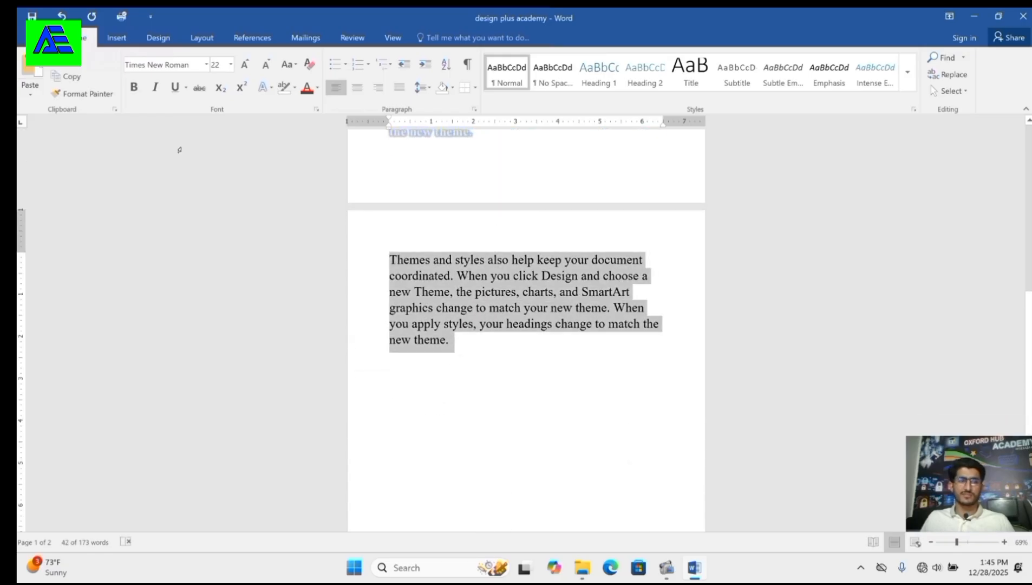
click(64, 72)
click(30, 93)
click(22, 131)
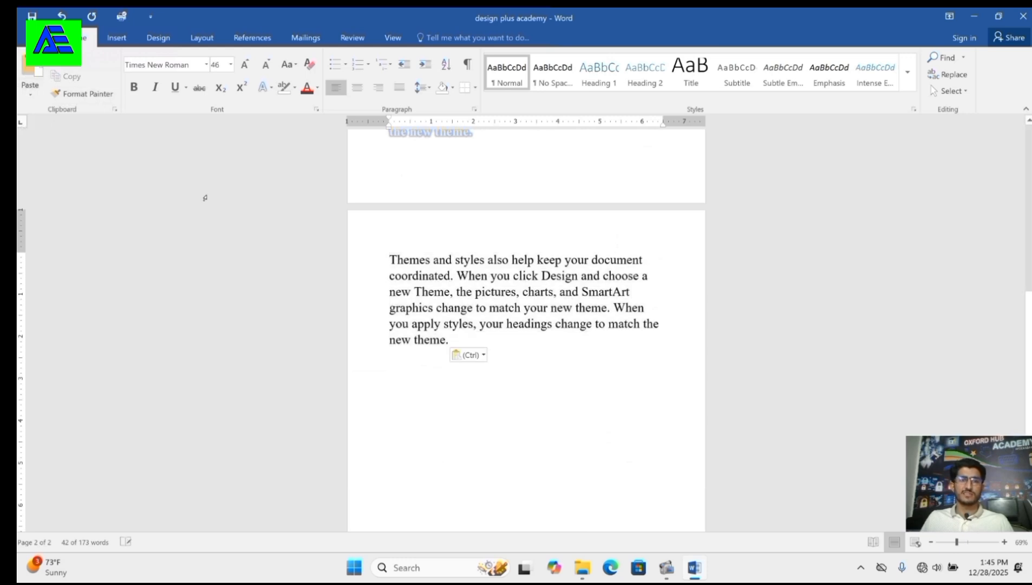
Paste the "Themes and styles" paragraph again with source formatting, and once more with Merge Formatting
click(30, 93)
click(23, 127)
click(30, 93)
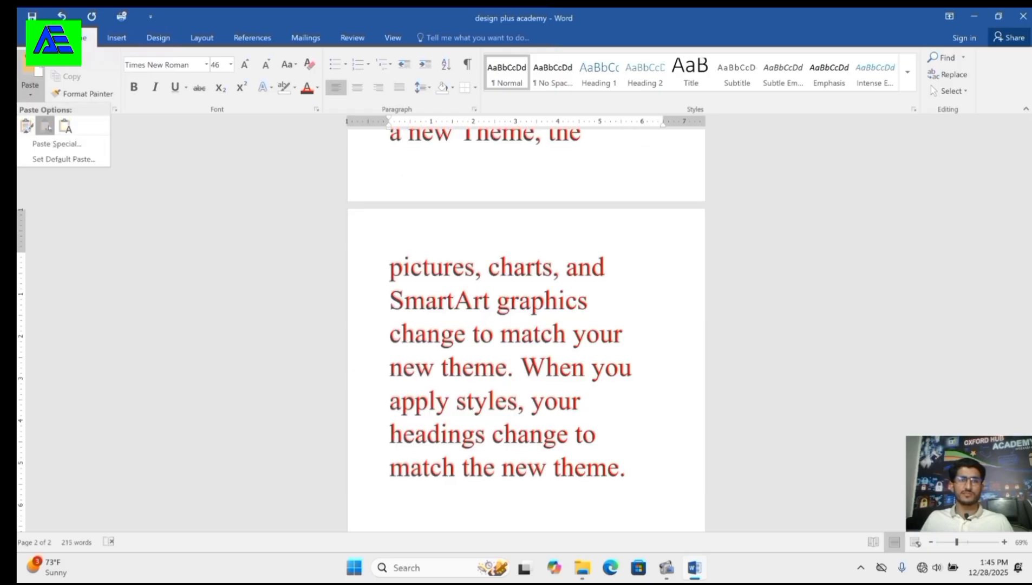
click(45, 127)
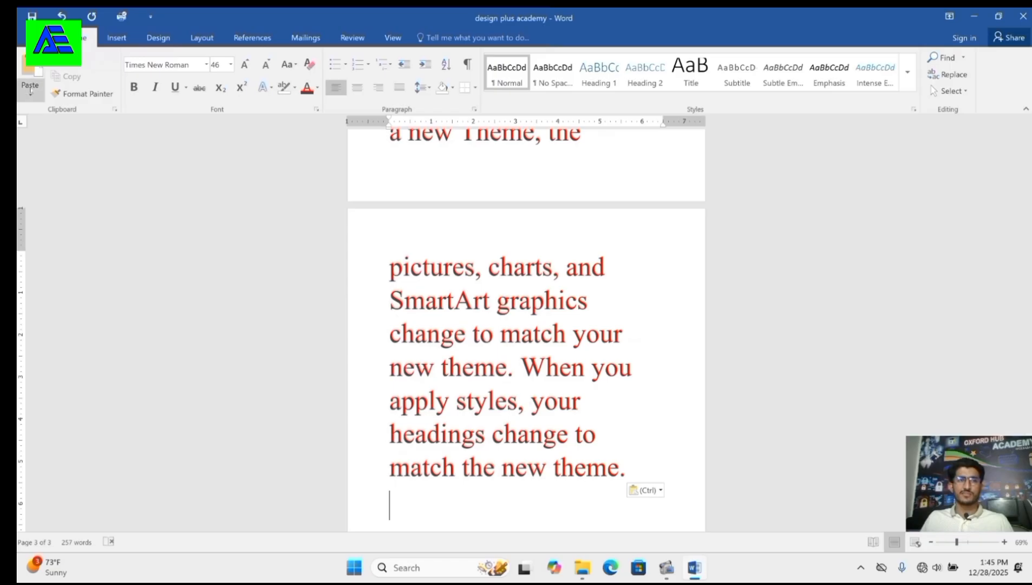
Undo the paragraph pastes one by one, back through the Format Painter change to the first "Themes and styles" paragraph
scroll(415, 244, up, 3)
key(ctrl+z)
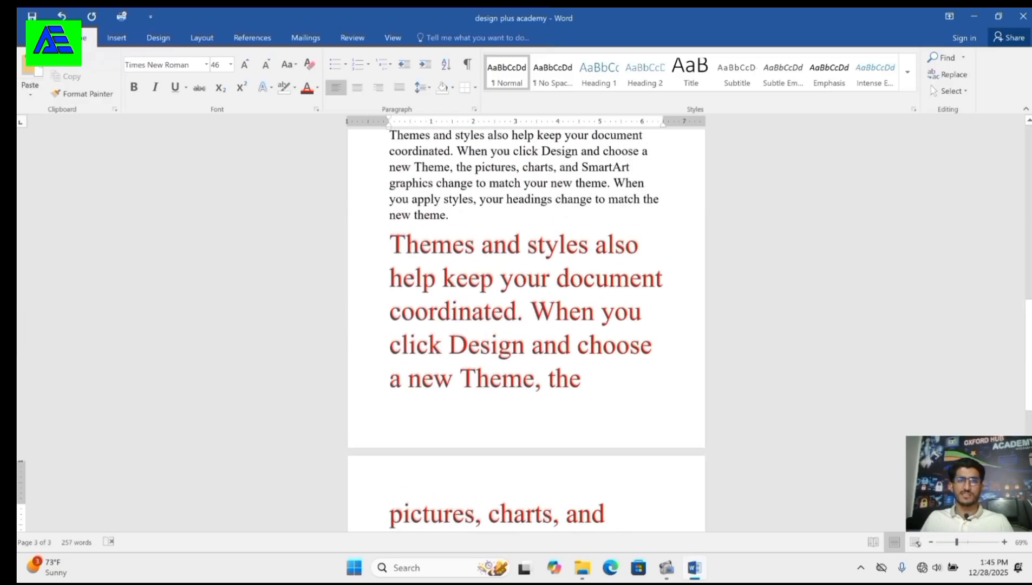
key(ctrl+z)
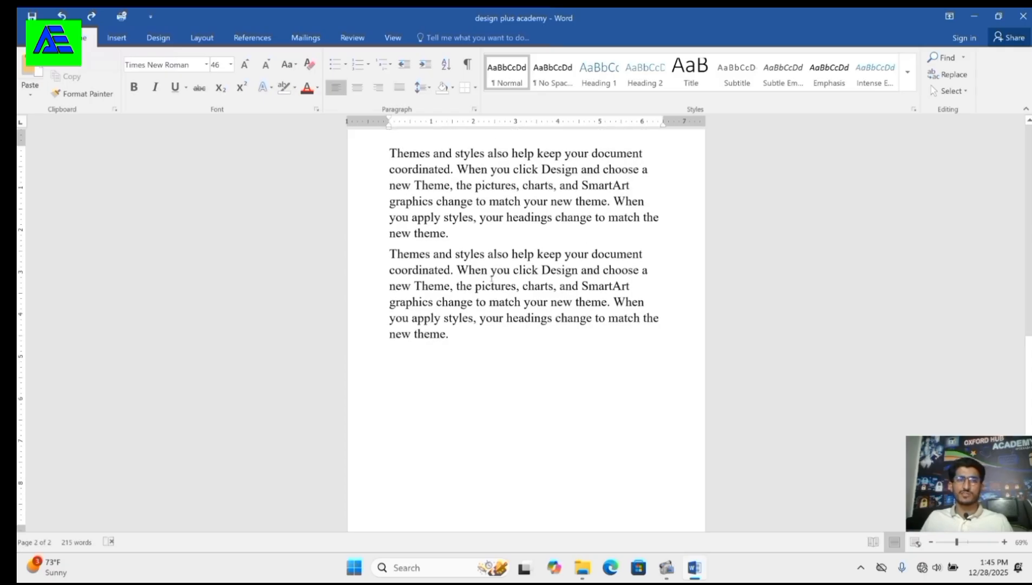
scroll(490, 277, up, 2)
scroll(493, 274, up, 1)
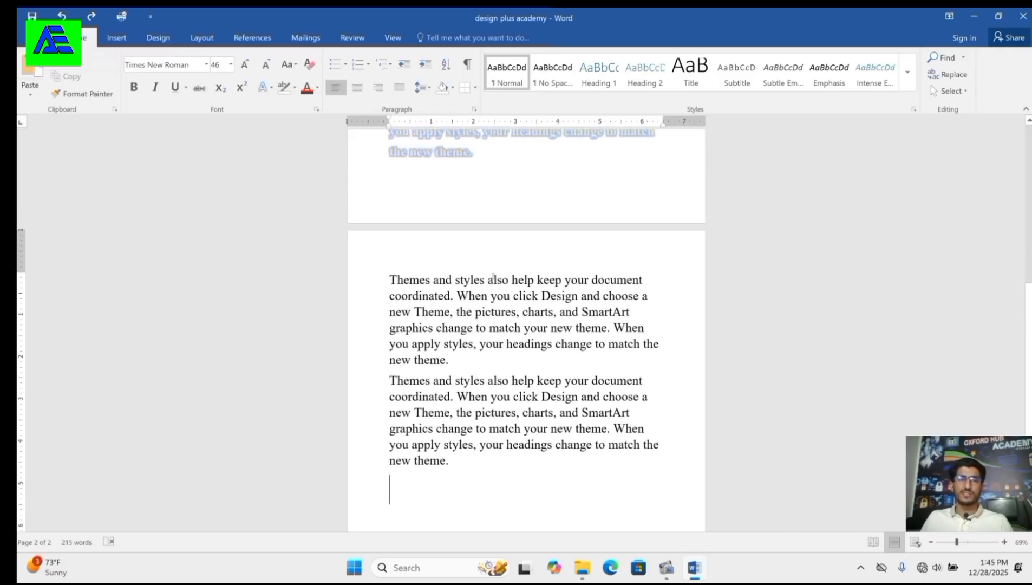
key(ctrl+z)
key(ctrl+z)
key(ctrl+z)
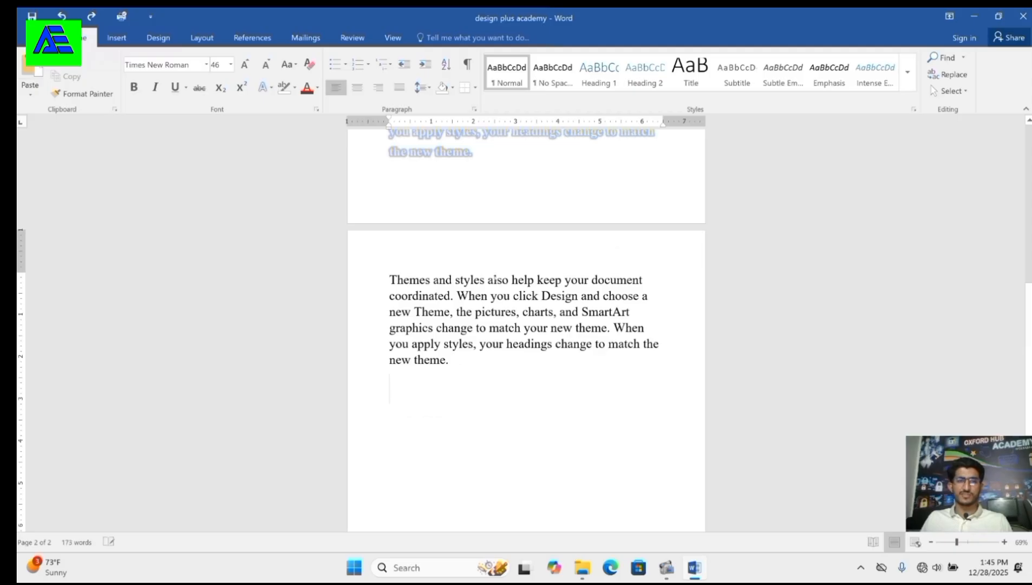
scroll(495, 274, up, 2)
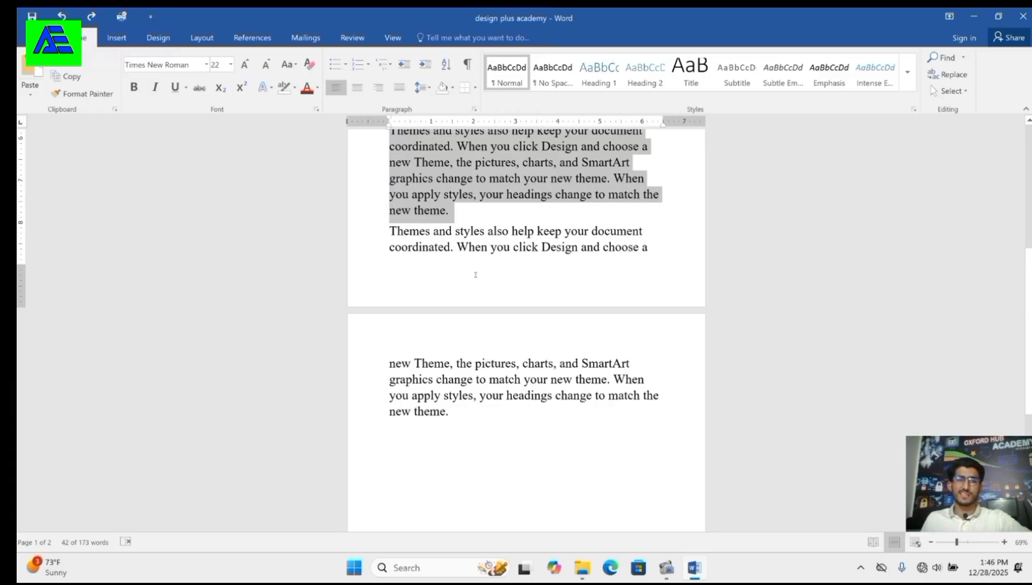
Redo the Format Painter change and all the paragraph pastes, and undo the last action again
key(ctrl+y)
key(ctrl+y)
key(ctrl+y)
key(ctrl+y)
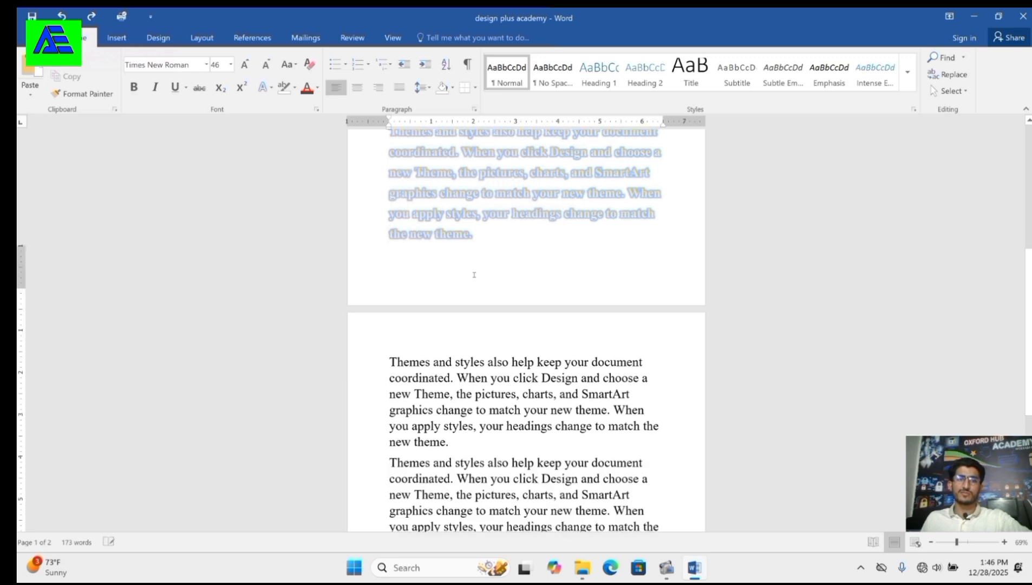
key(ctrl+y)
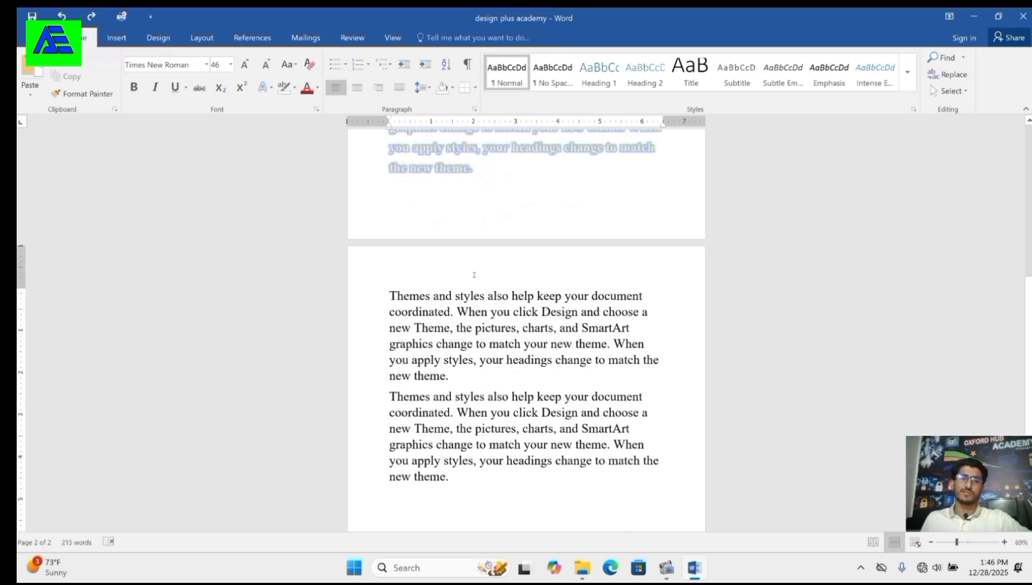
key(ctrl+y)
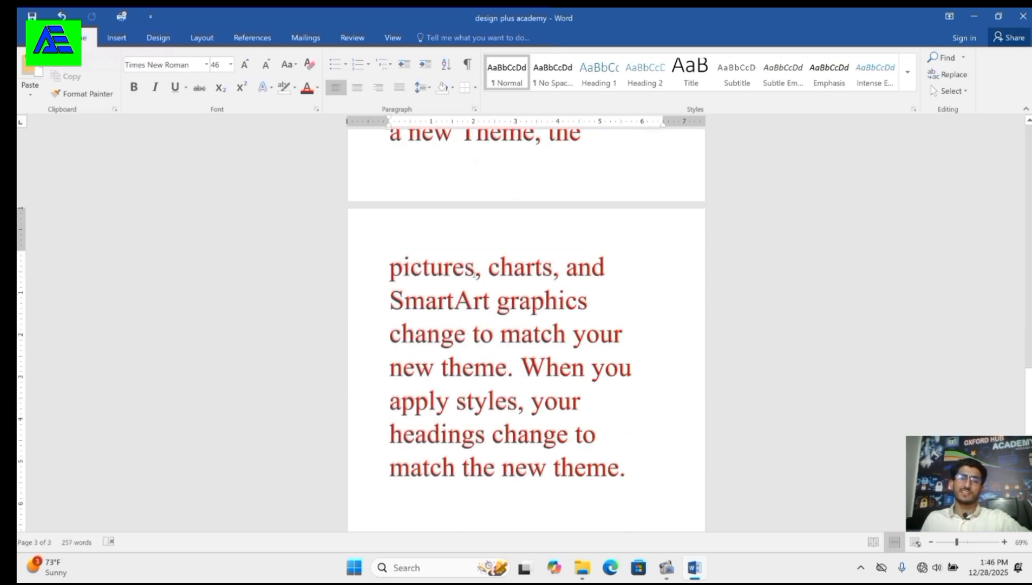
key(ctrl+z)
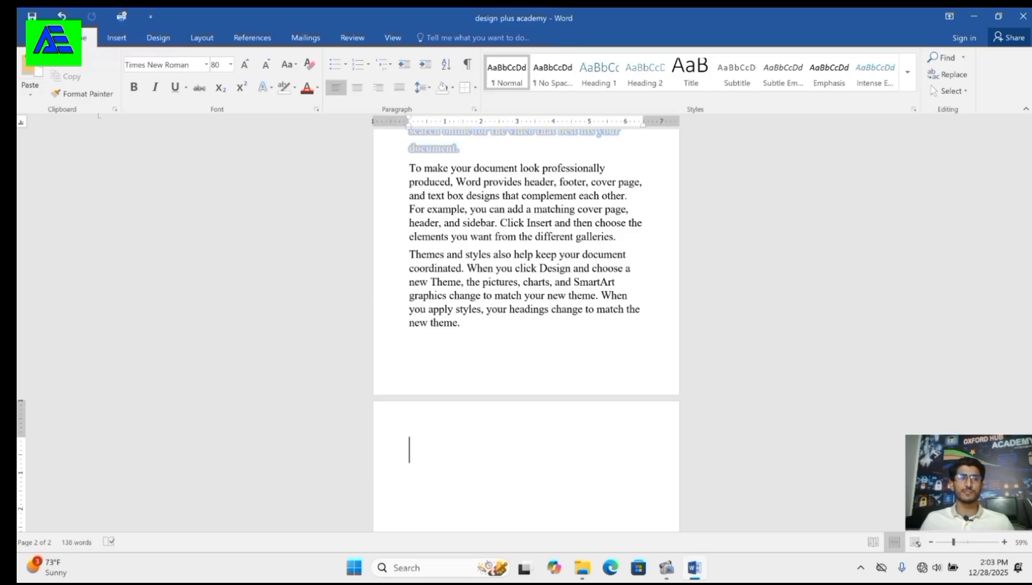
Show the Clipboard pane and copy the last "Themes and styles" paragraph to it
click(114, 110)
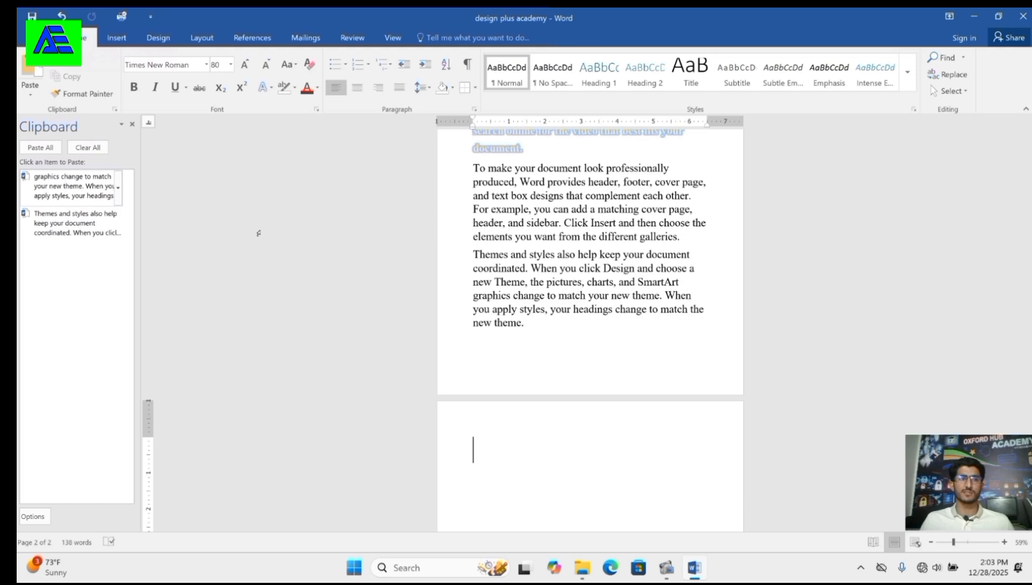
drag(532, 326, 472, 253)
key(ctrl+c)
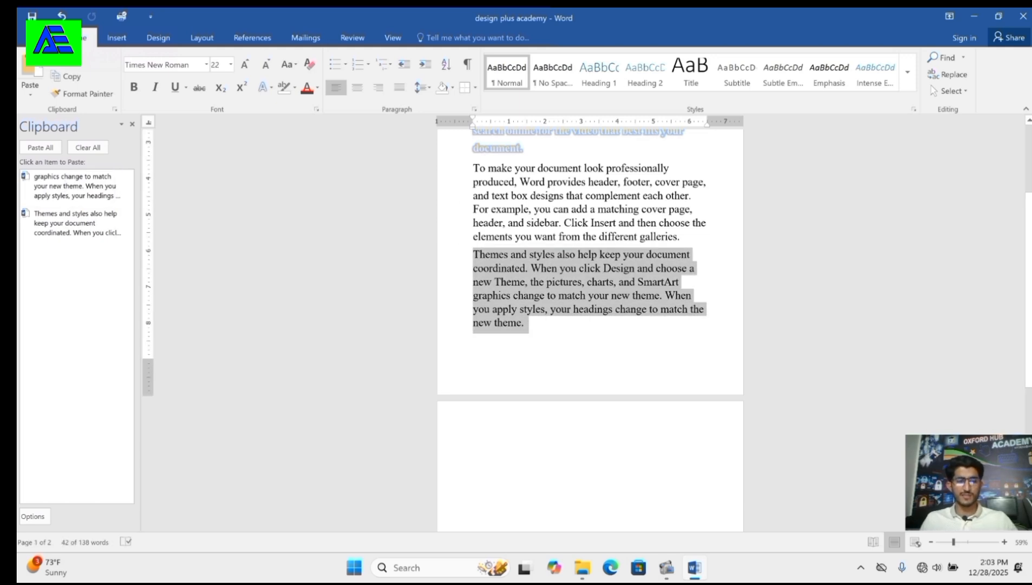
Paste the copied "Themes and styles" paragraph on a new line below the last paragraph, and close the Clipboard pane
click(502, 322)
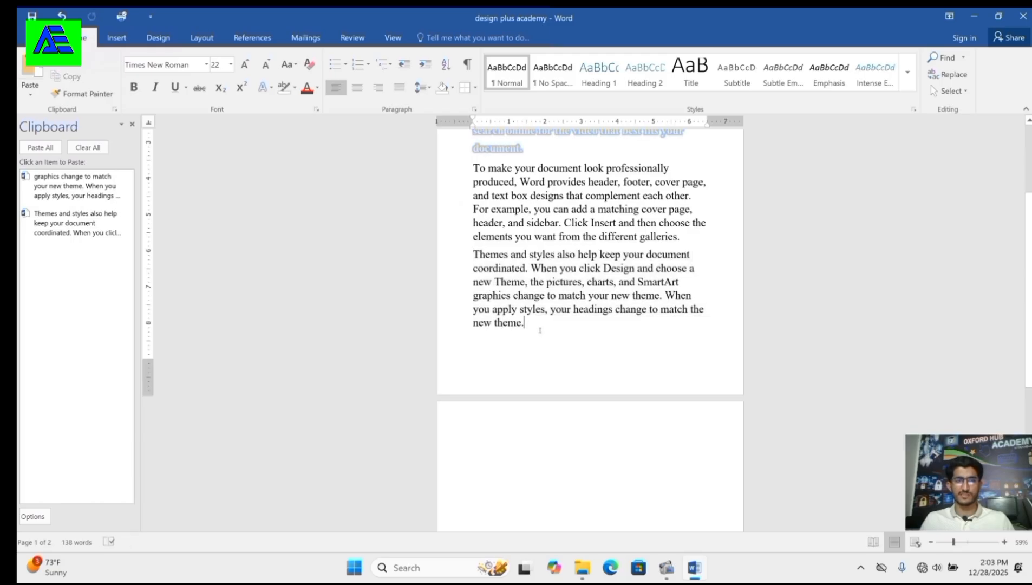
key(Return)
key(ctrl+v)
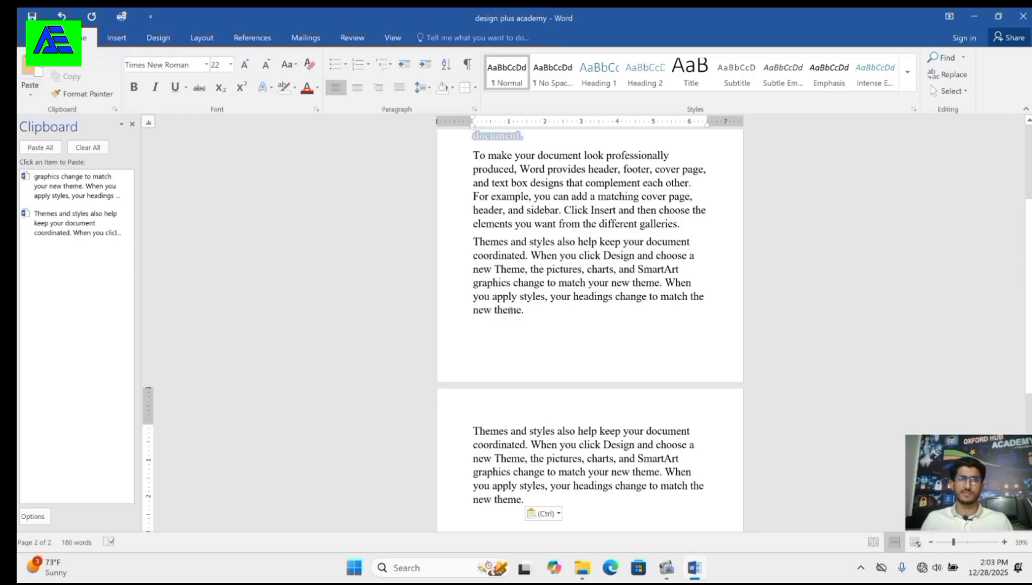
scroll(510, 310, up, 5)
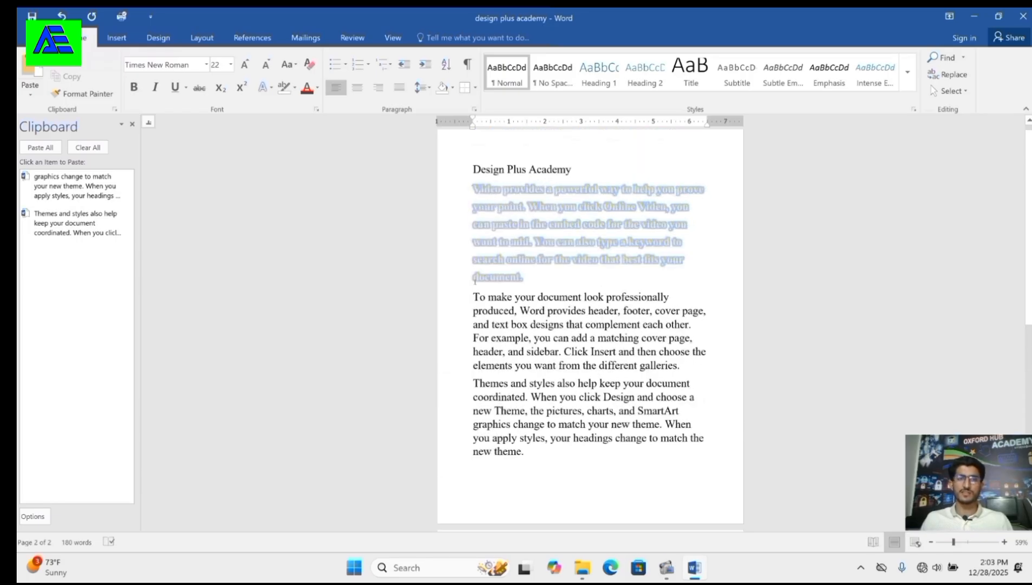
scroll(475, 282, up, 1)
click(131, 124)
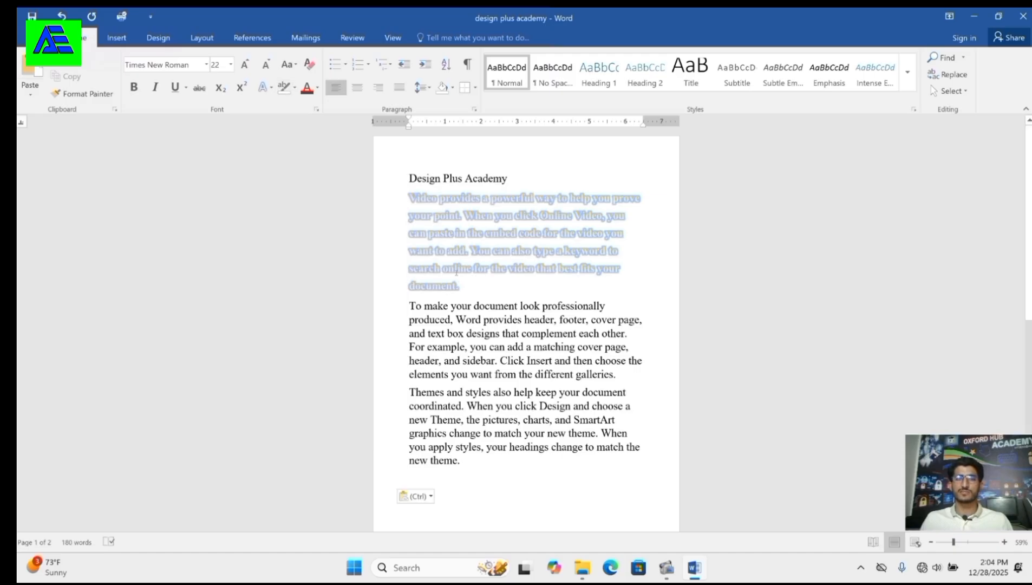
Copy the formatting of the "Video provides" paragraph onto the "To make your document look professionally produced" paragraph with Format Painter
drag(461, 285, 409, 196)
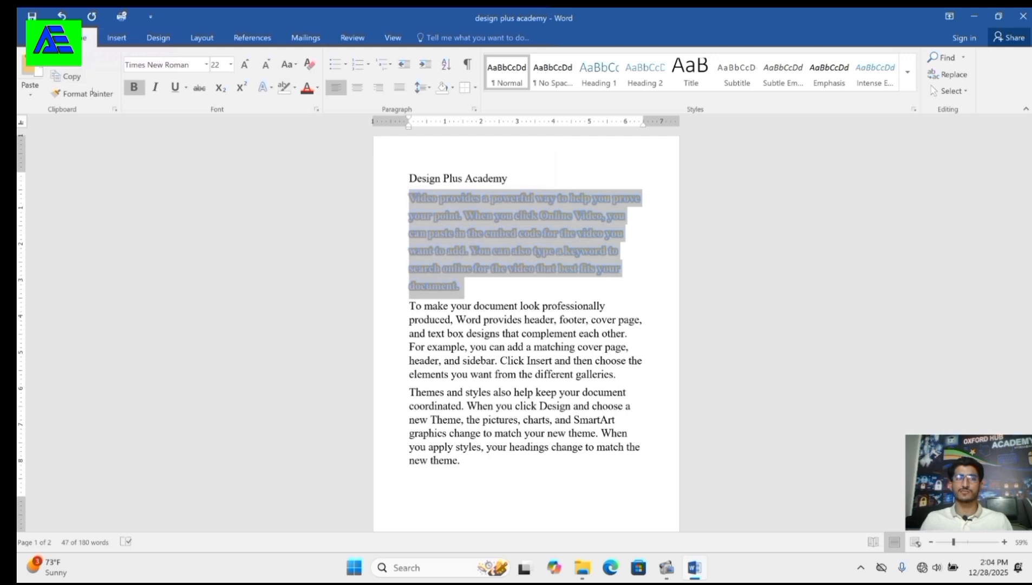
click(83, 93)
mouse_move(404, 303)
mouse_down()
mouse_move(595, 322)
mouse_move(528, 391)
mouse_move(535, 369)
mouse_up()
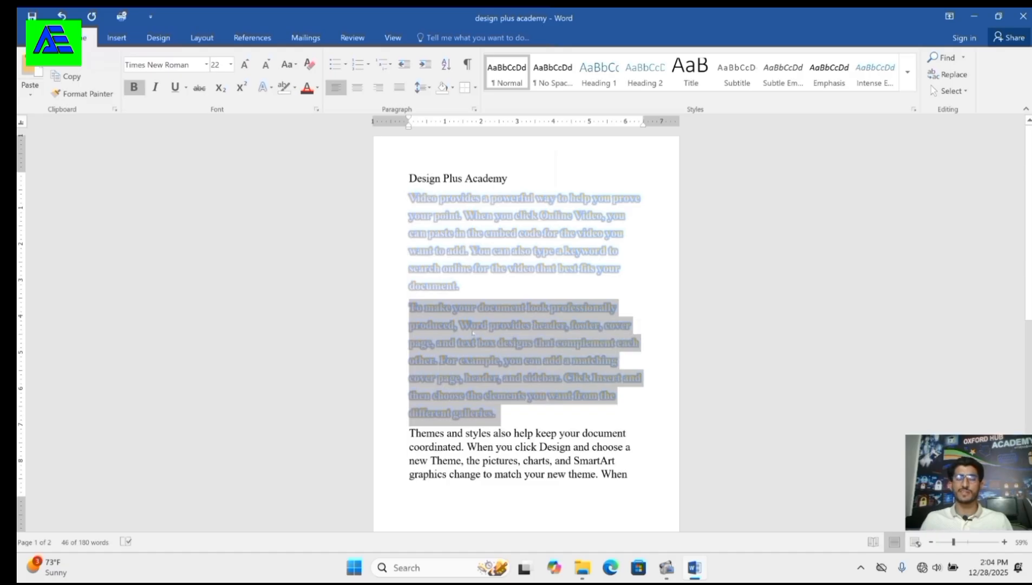
click(516, 305)
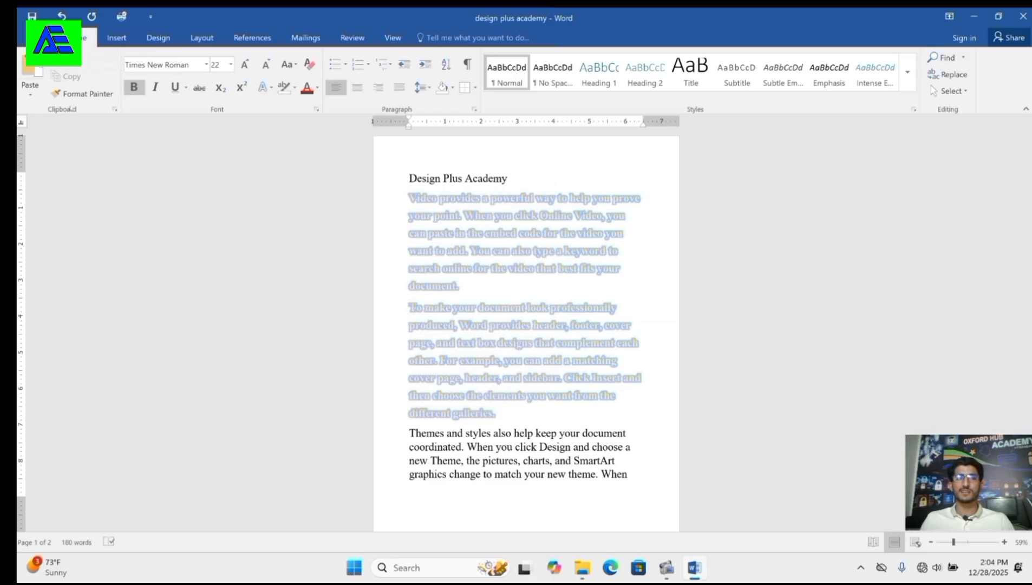